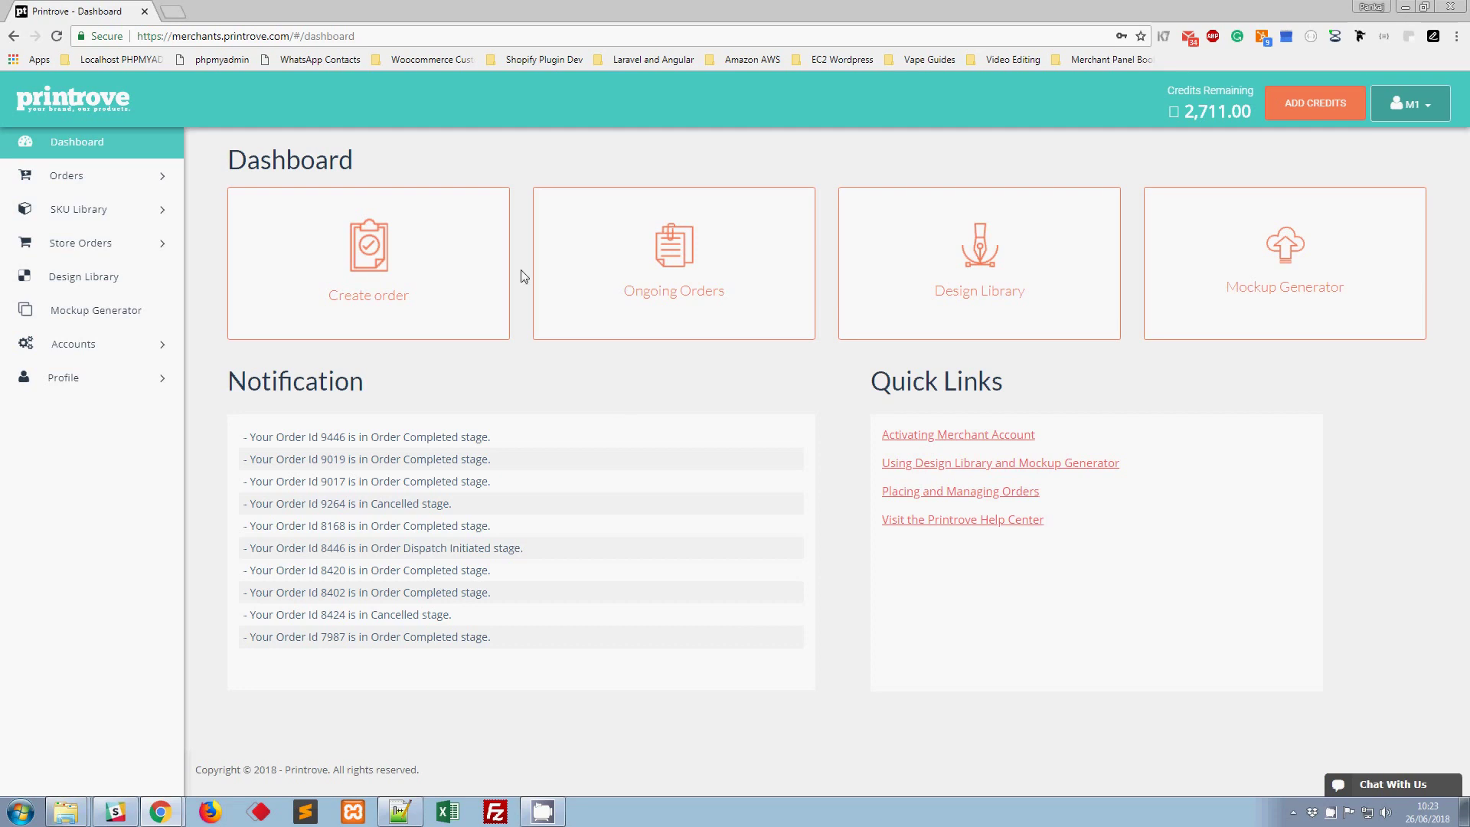
# Open the Add SKU page from the SKU Library section of the sidebar.
pyautogui.click(75, 216)
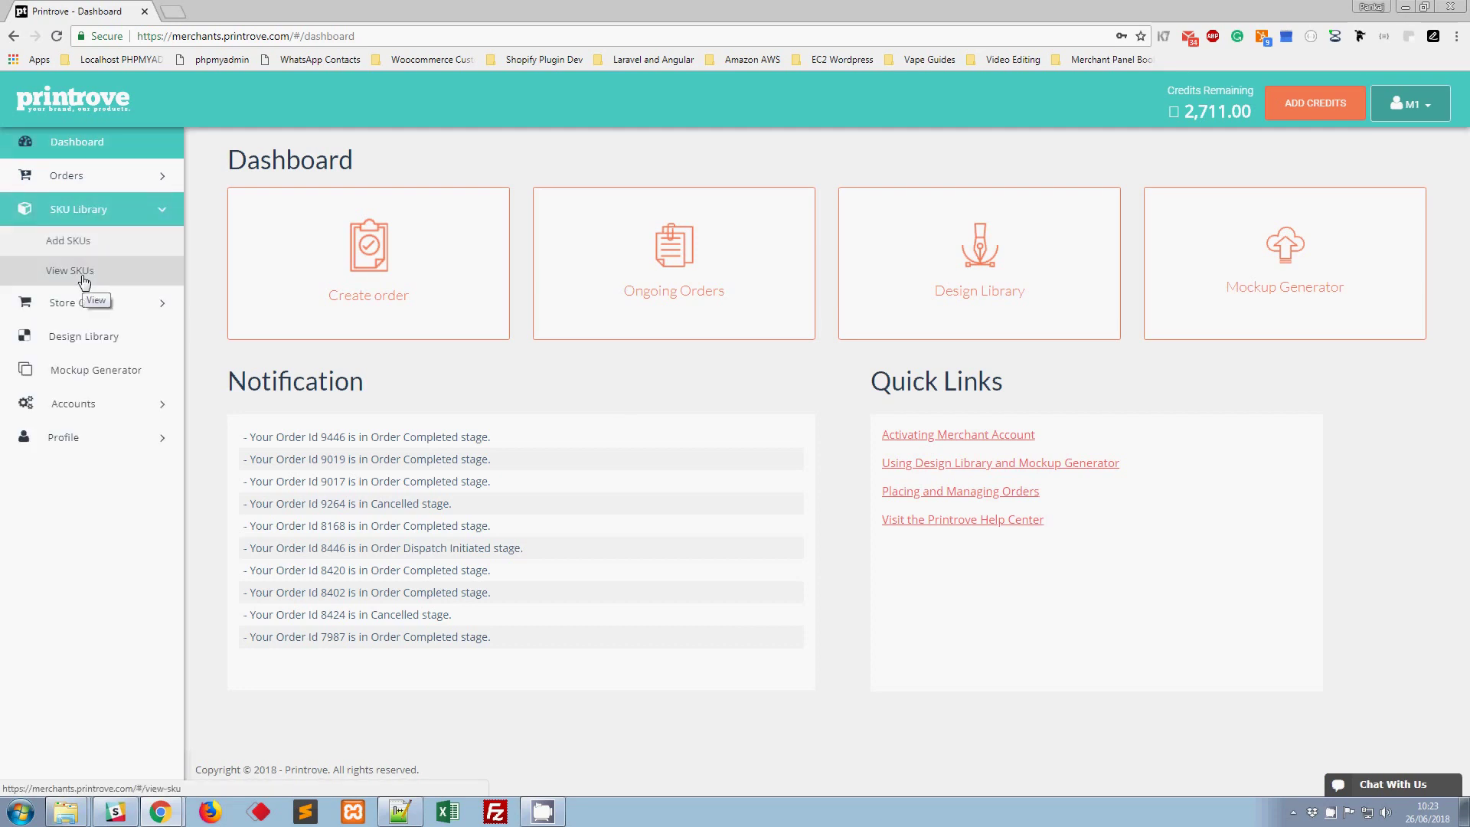
pyautogui.click(99, 246)
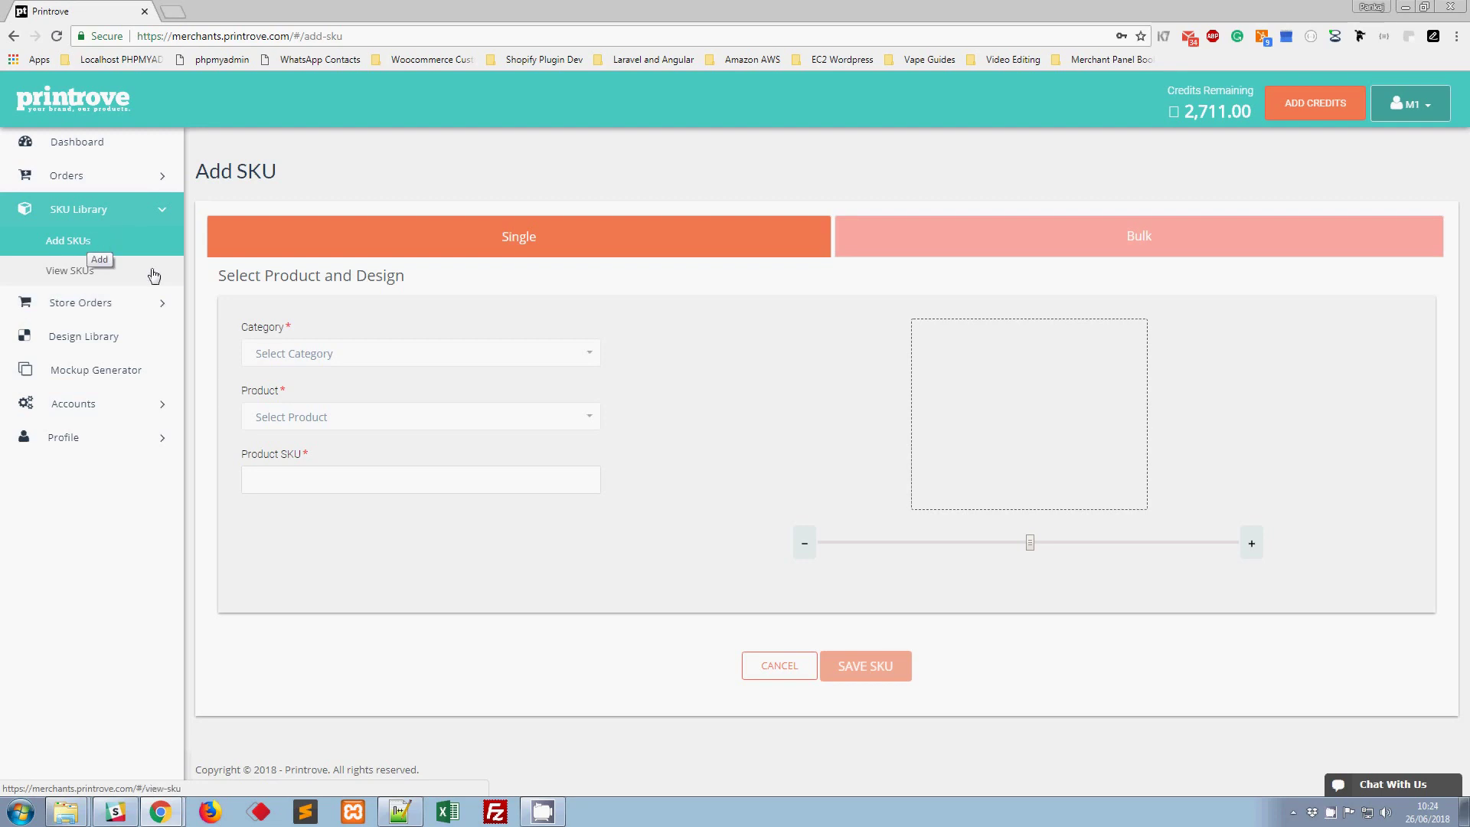
# On the Bulk tab, save the sample Excel format to Downloads as bulk_sku (1).xlsx.
pyautogui.click(1008, 235)
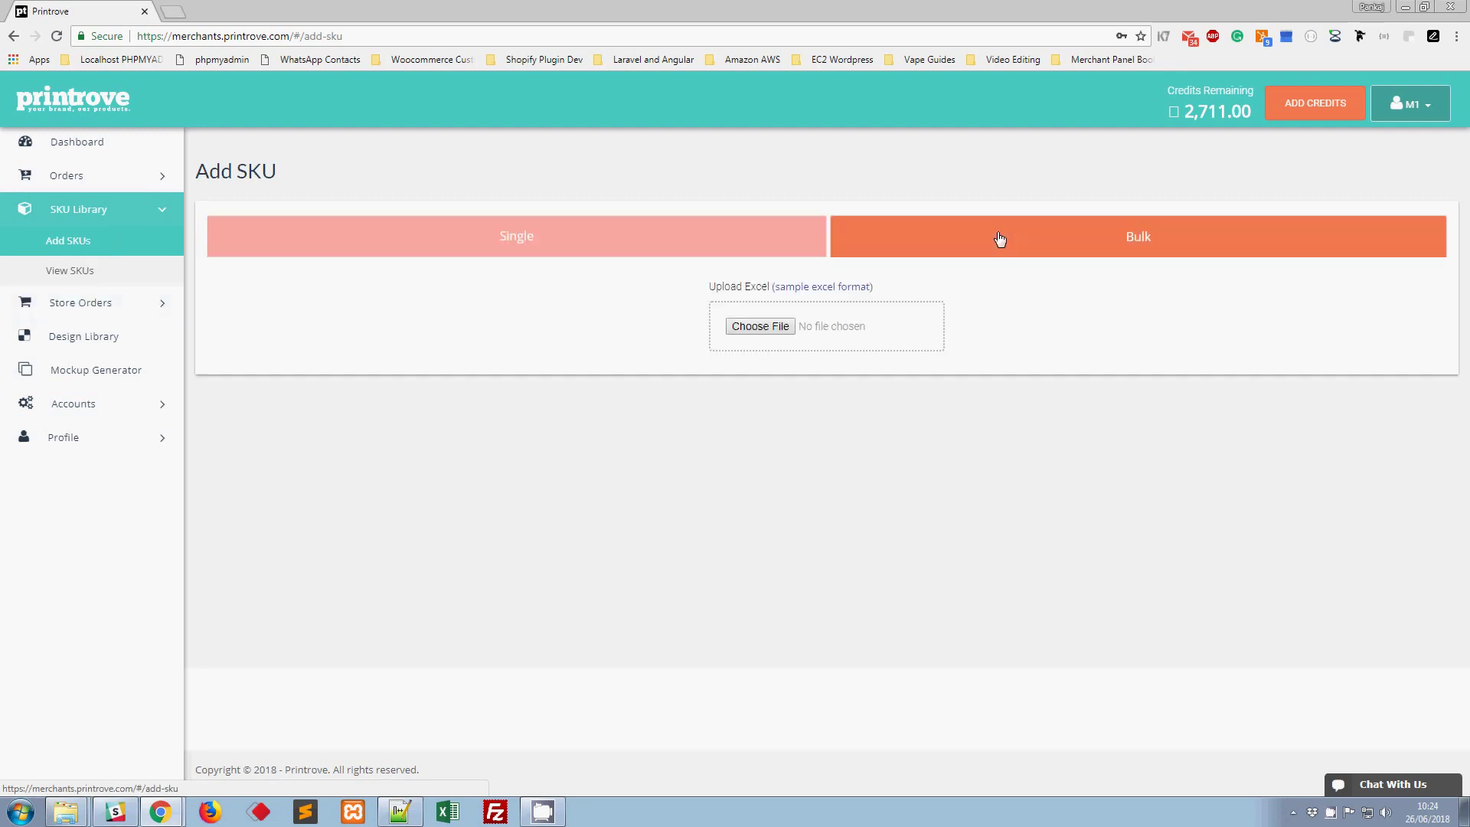
pyautogui.click(853, 297)
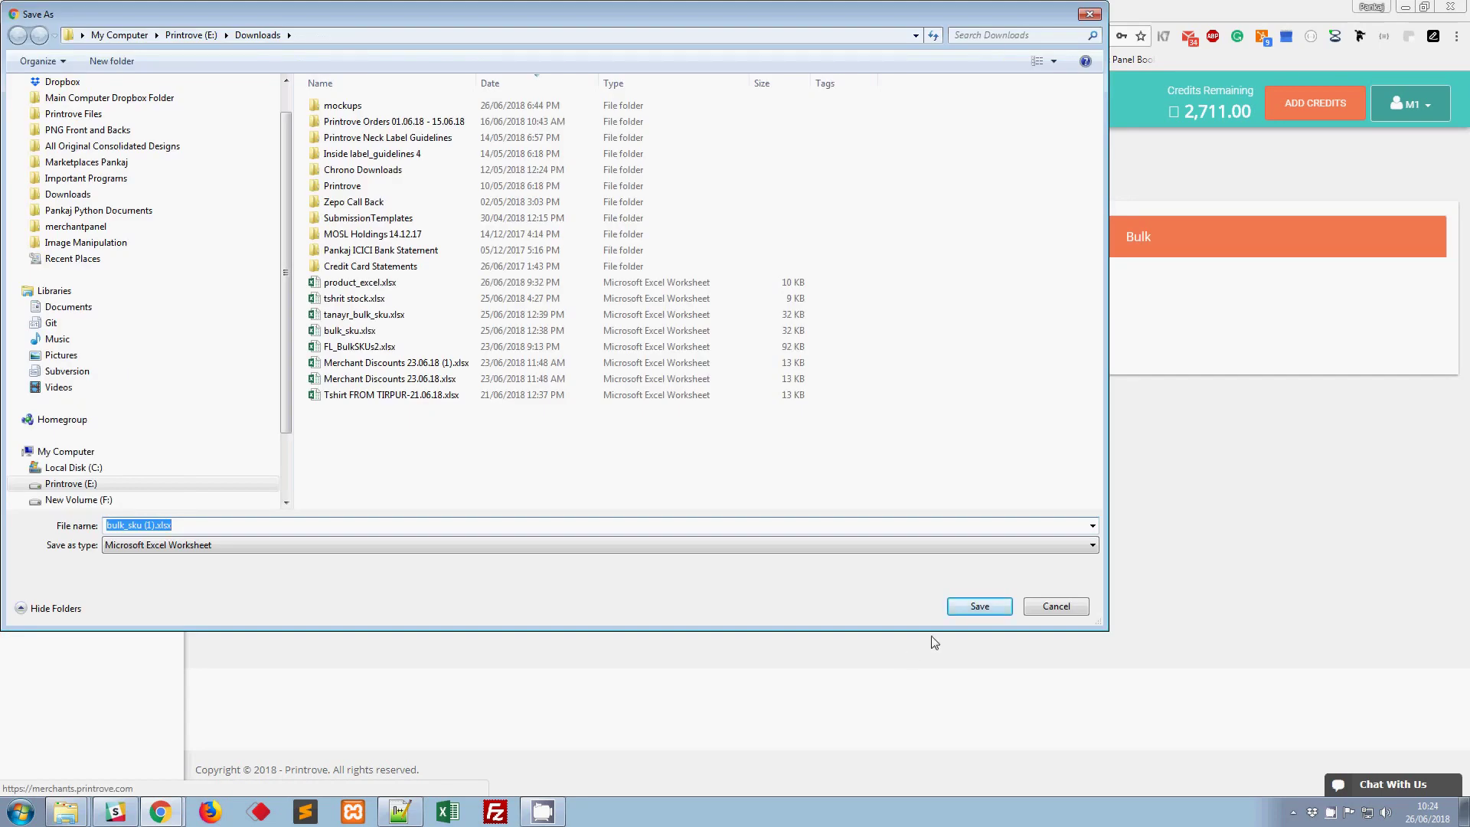
pyautogui.click(983, 607)
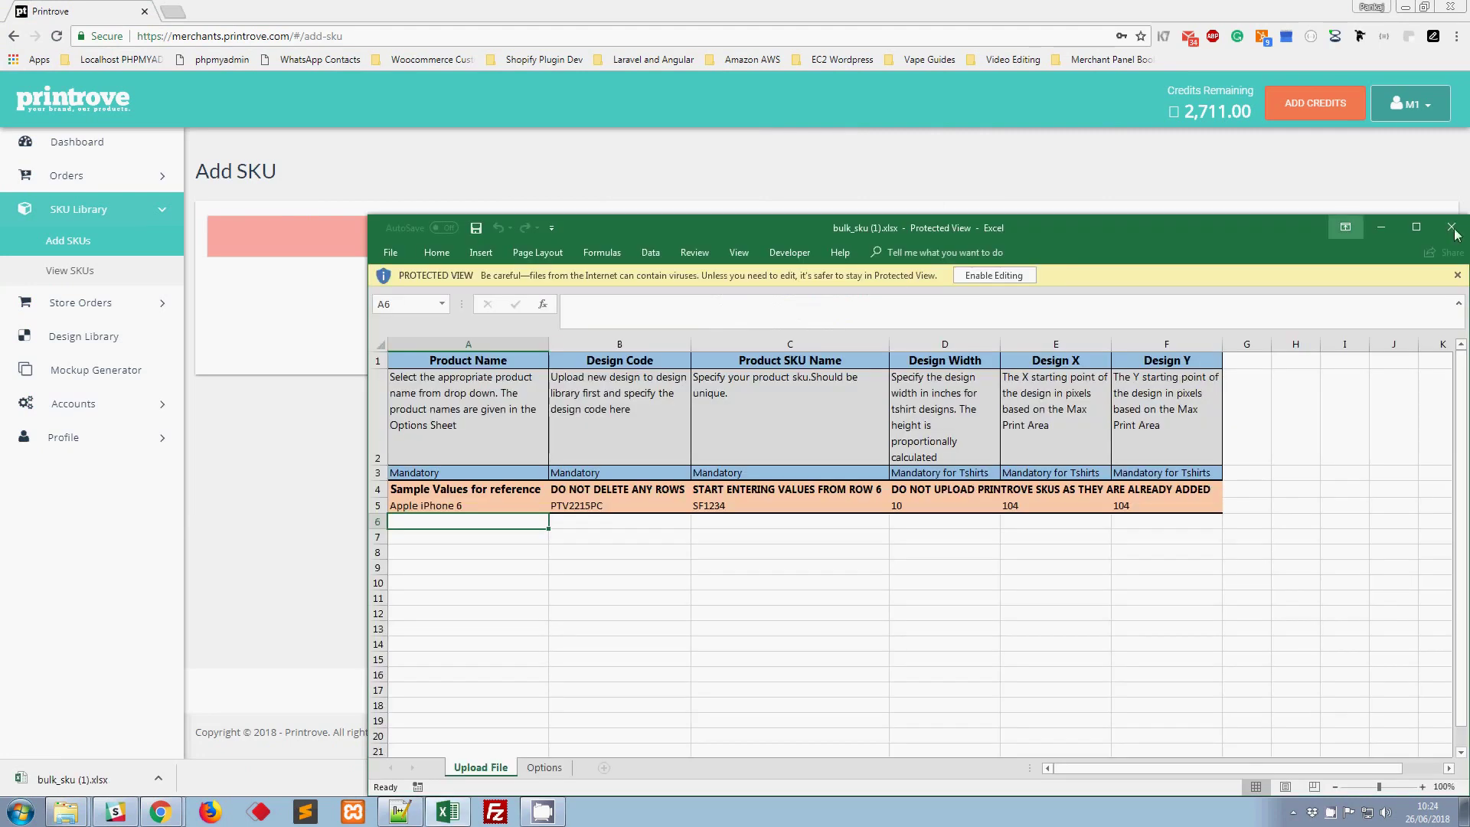
# Dismiss the subscription notice, maximize Excel and enable editing of the downloaded sheet.
pyautogui.click(1082, 423)
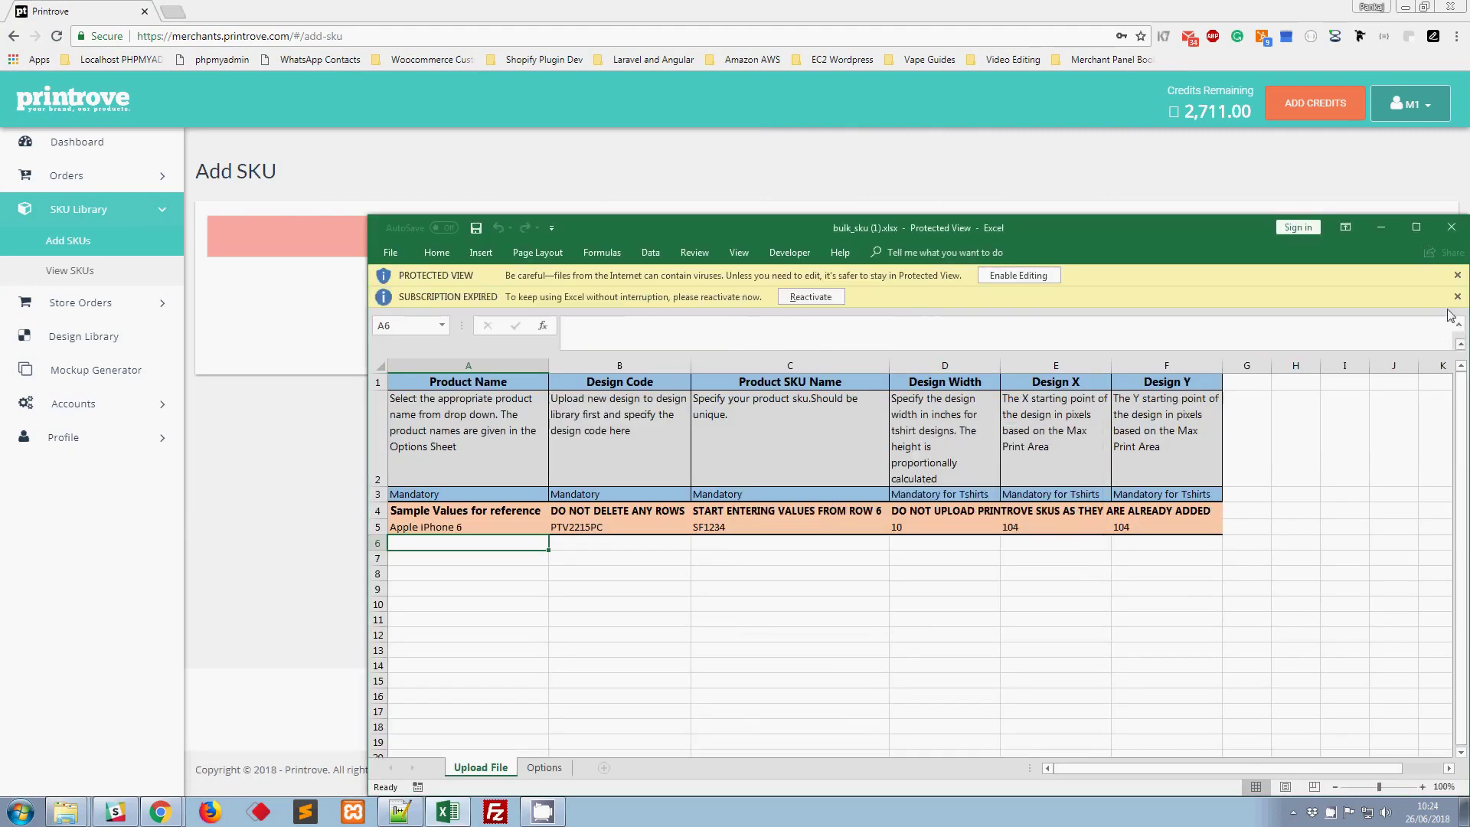
pyautogui.click(1415, 227)
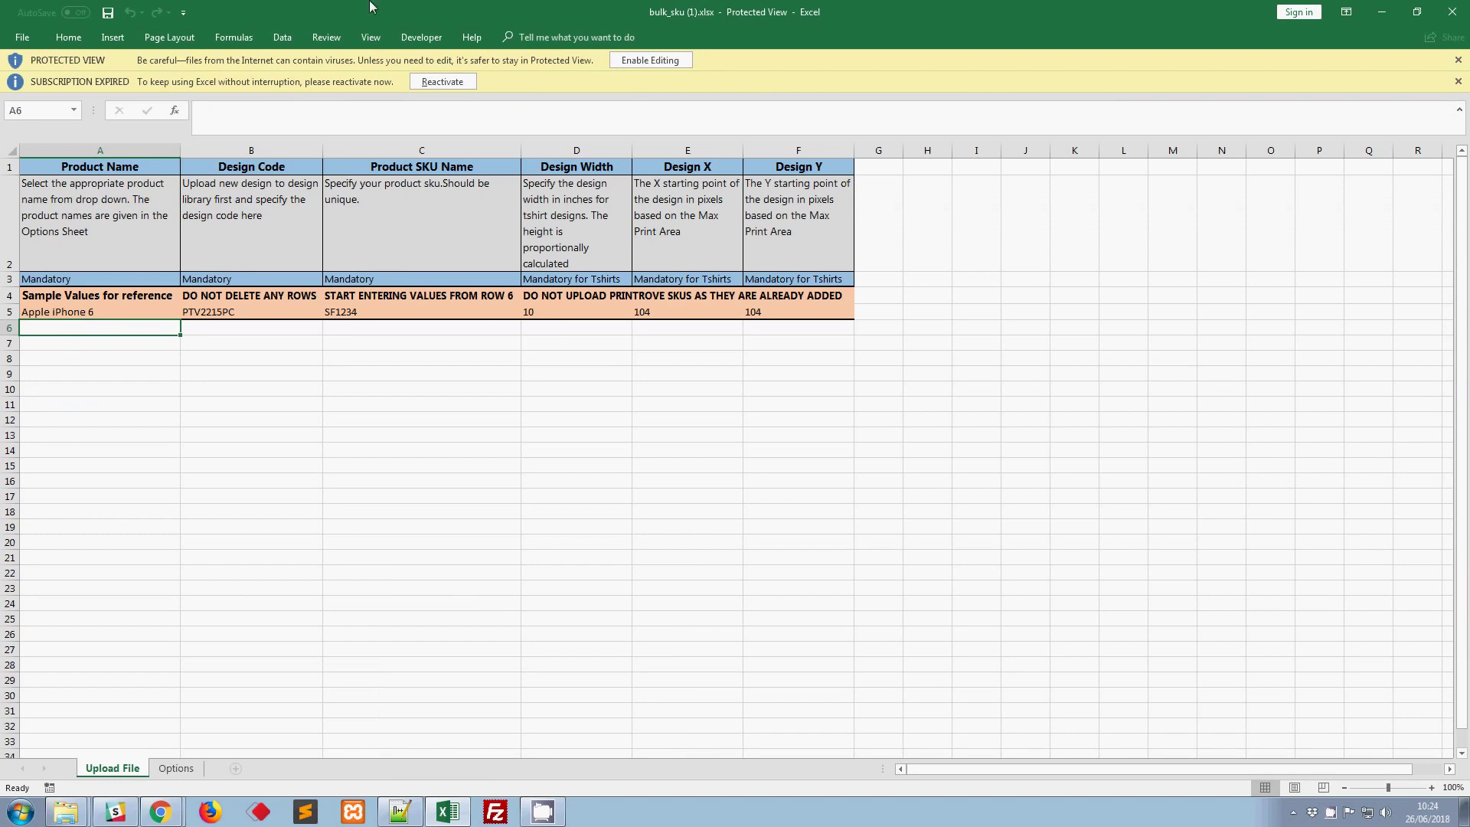
pyautogui.click(683, 61)
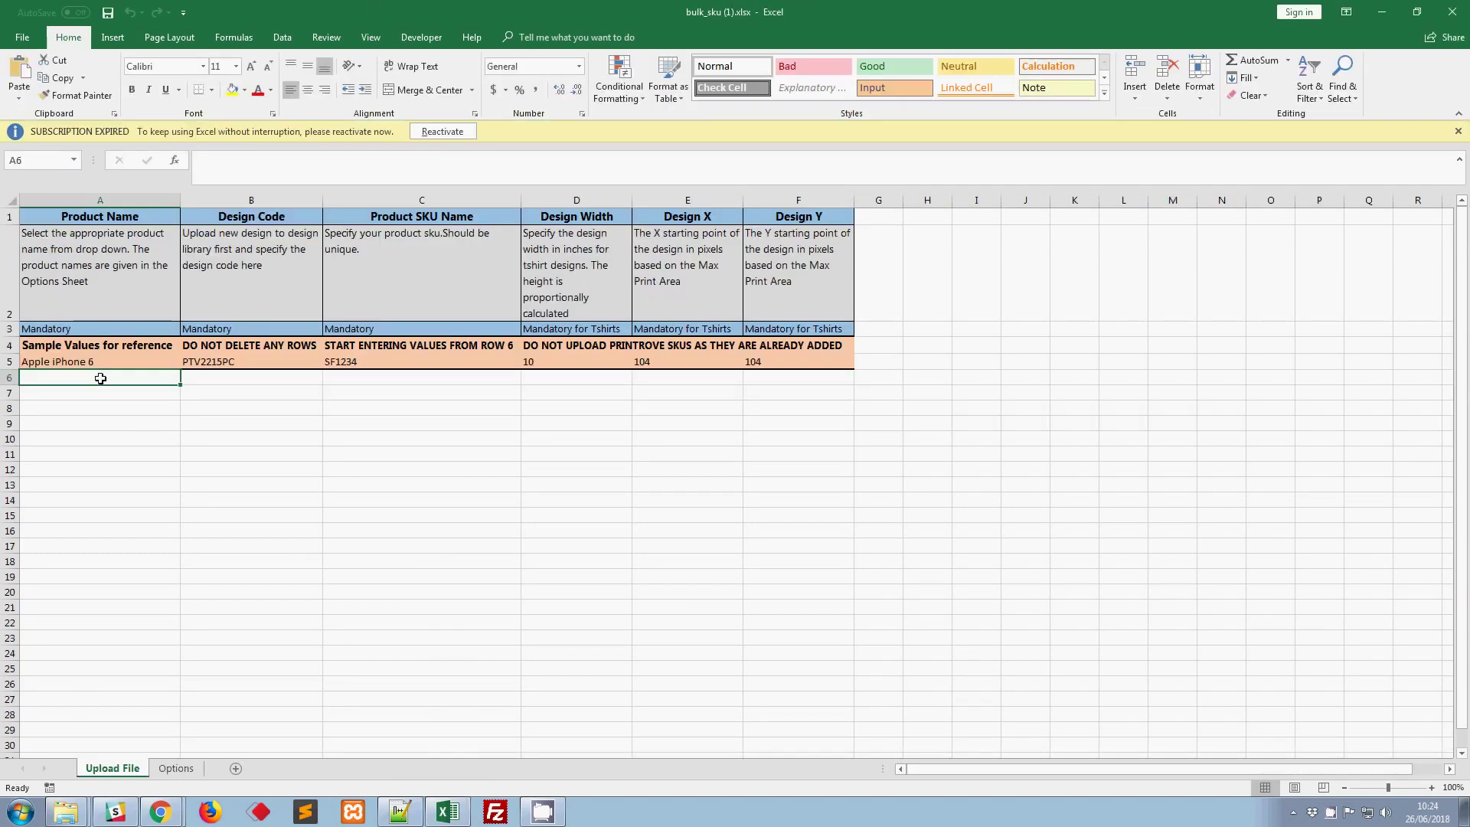
# Inspect the row 6 entry cells A6 to F6, then switch to the Options sheet.
pyautogui.moveTo(133, 381); pyautogui.dragTo(450, 381)
pyautogui.click(65, 376)
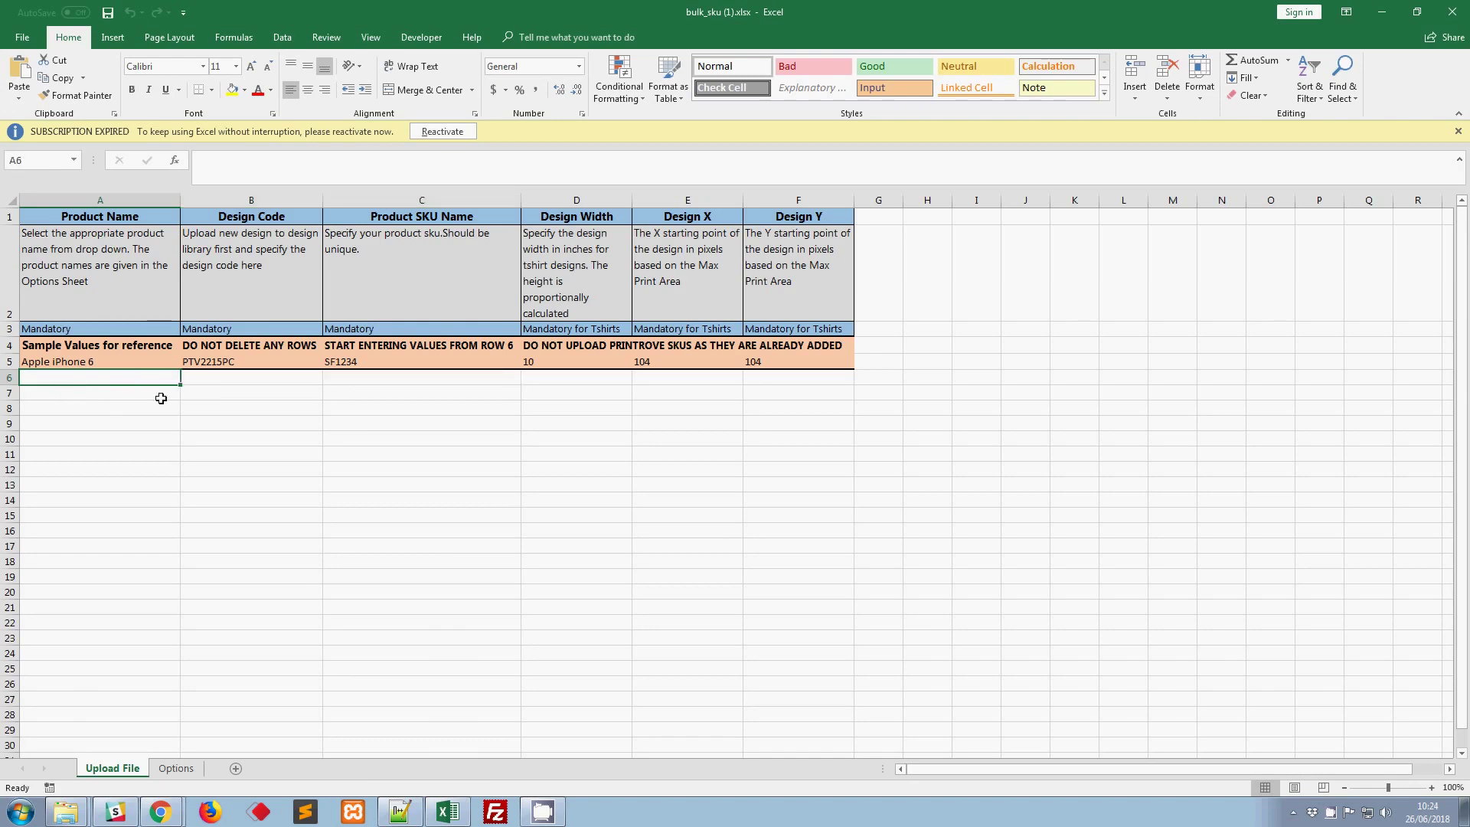
pyautogui.click(270, 382)
pyautogui.click(374, 382)
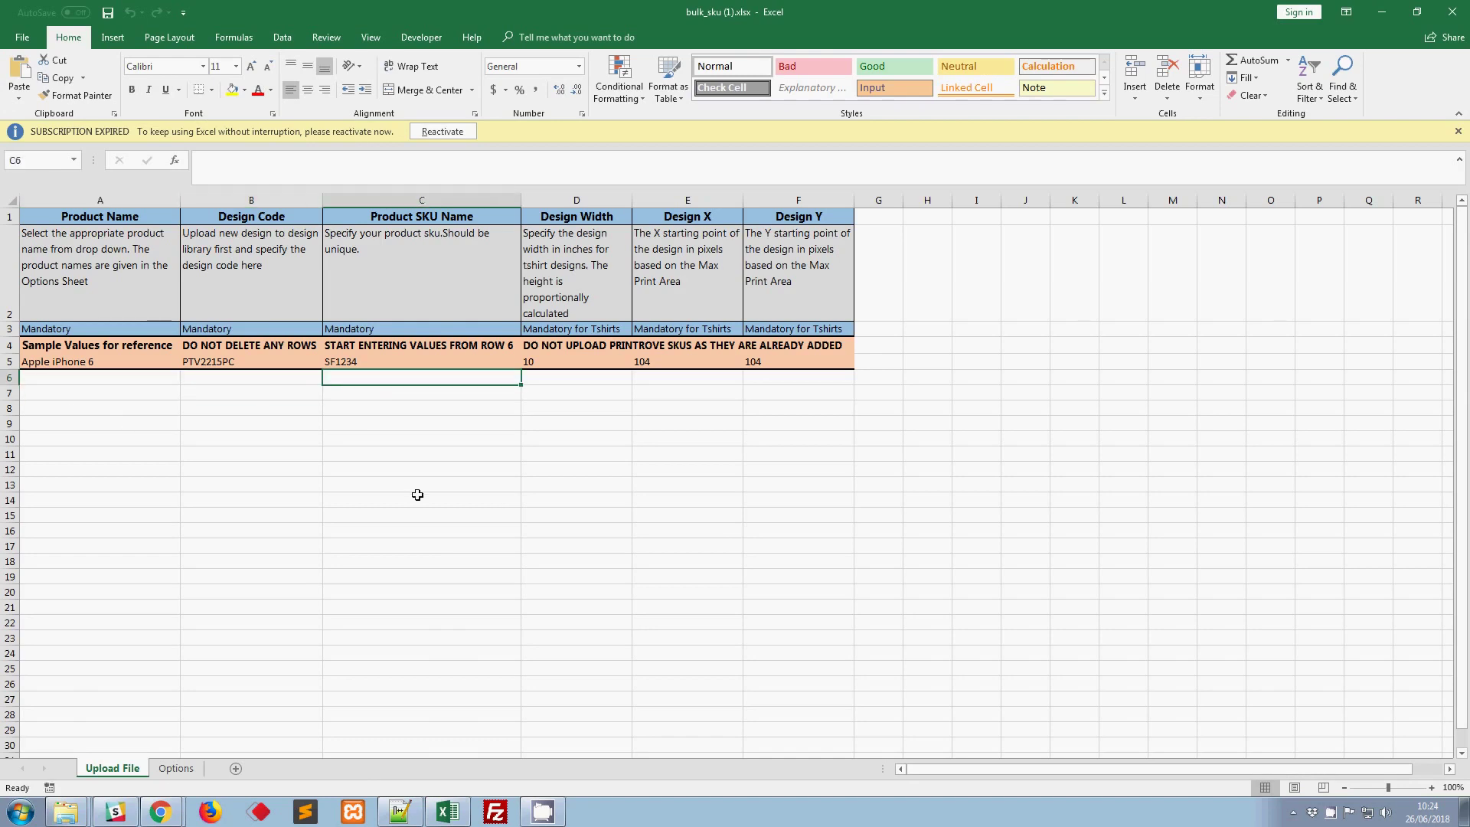
pyautogui.click(587, 381)
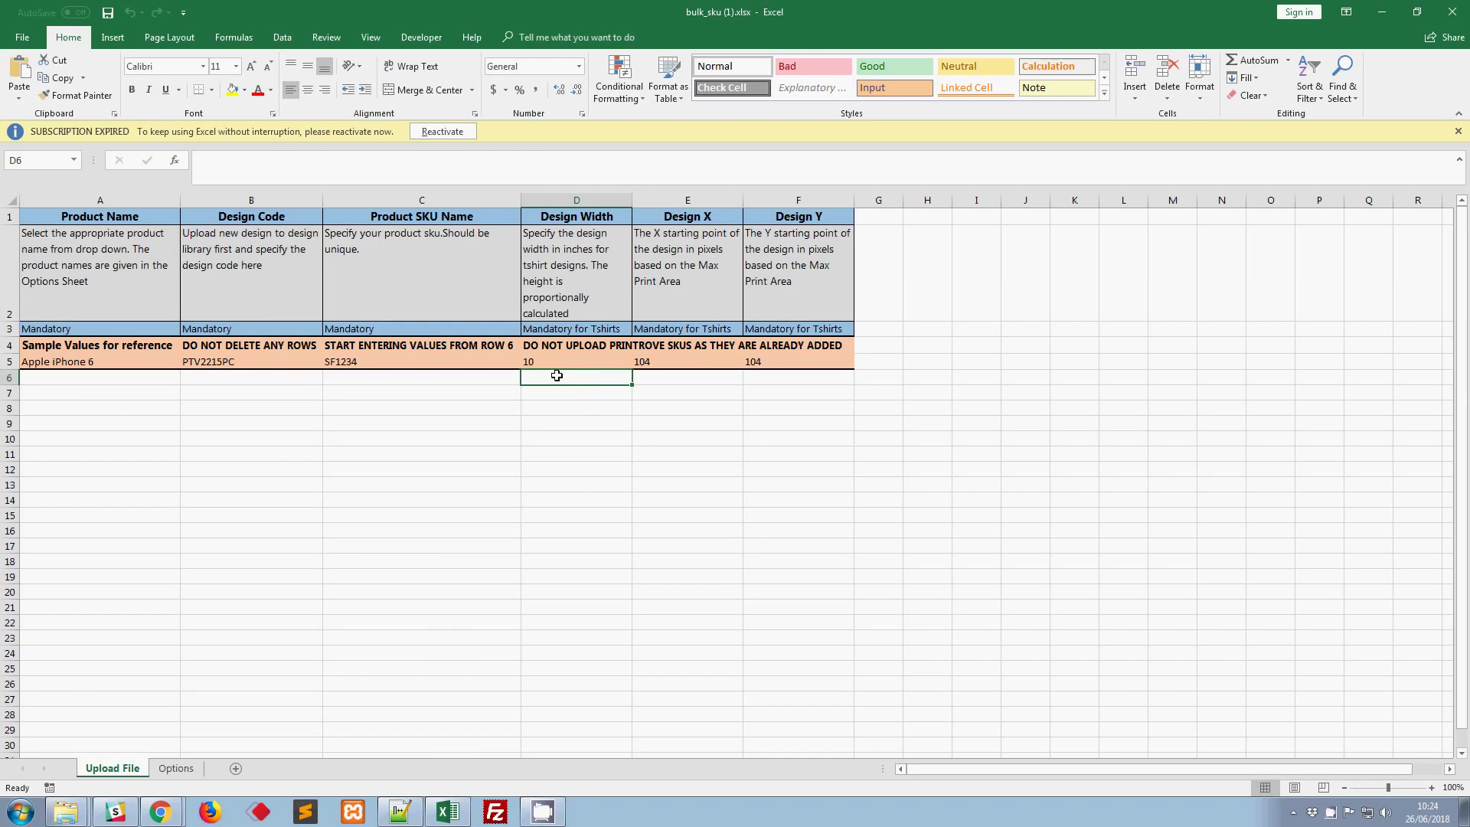
pyautogui.click(713, 382)
pyautogui.click(783, 383)
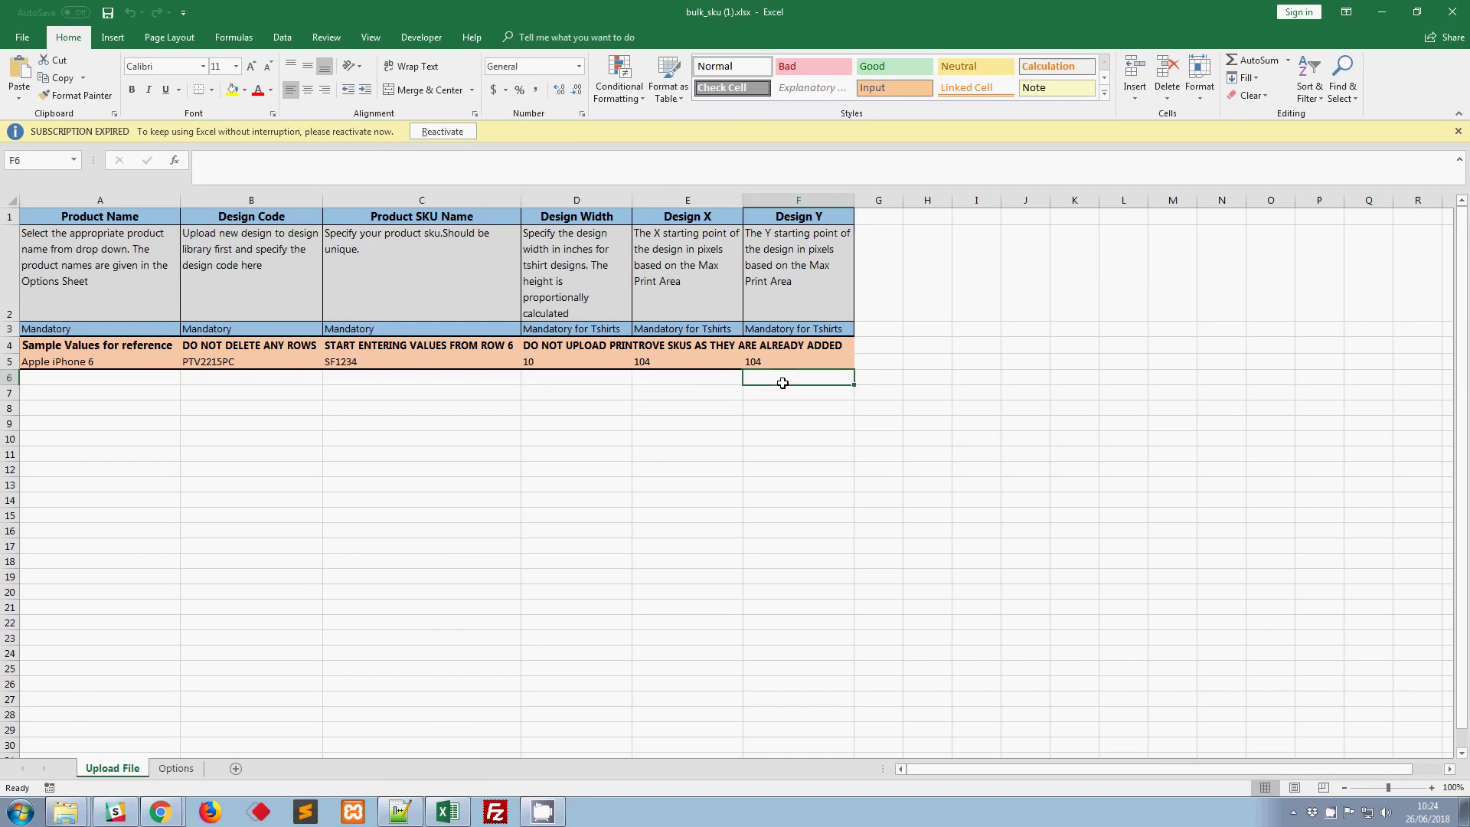
pyautogui.moveTo(674, 386); pyautogui.dragTo(796, 379)
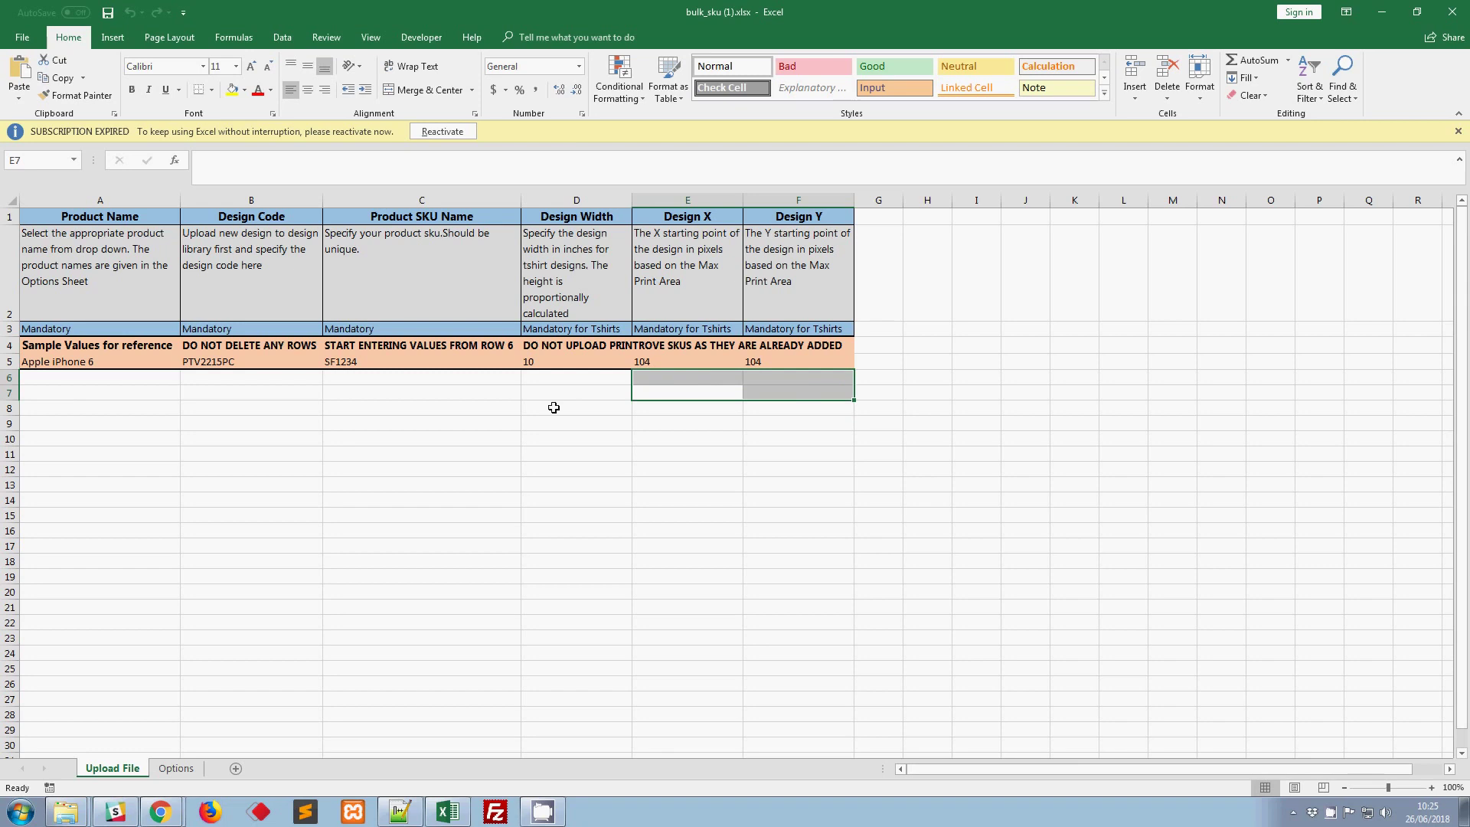
pyautogui.click(568, 379)
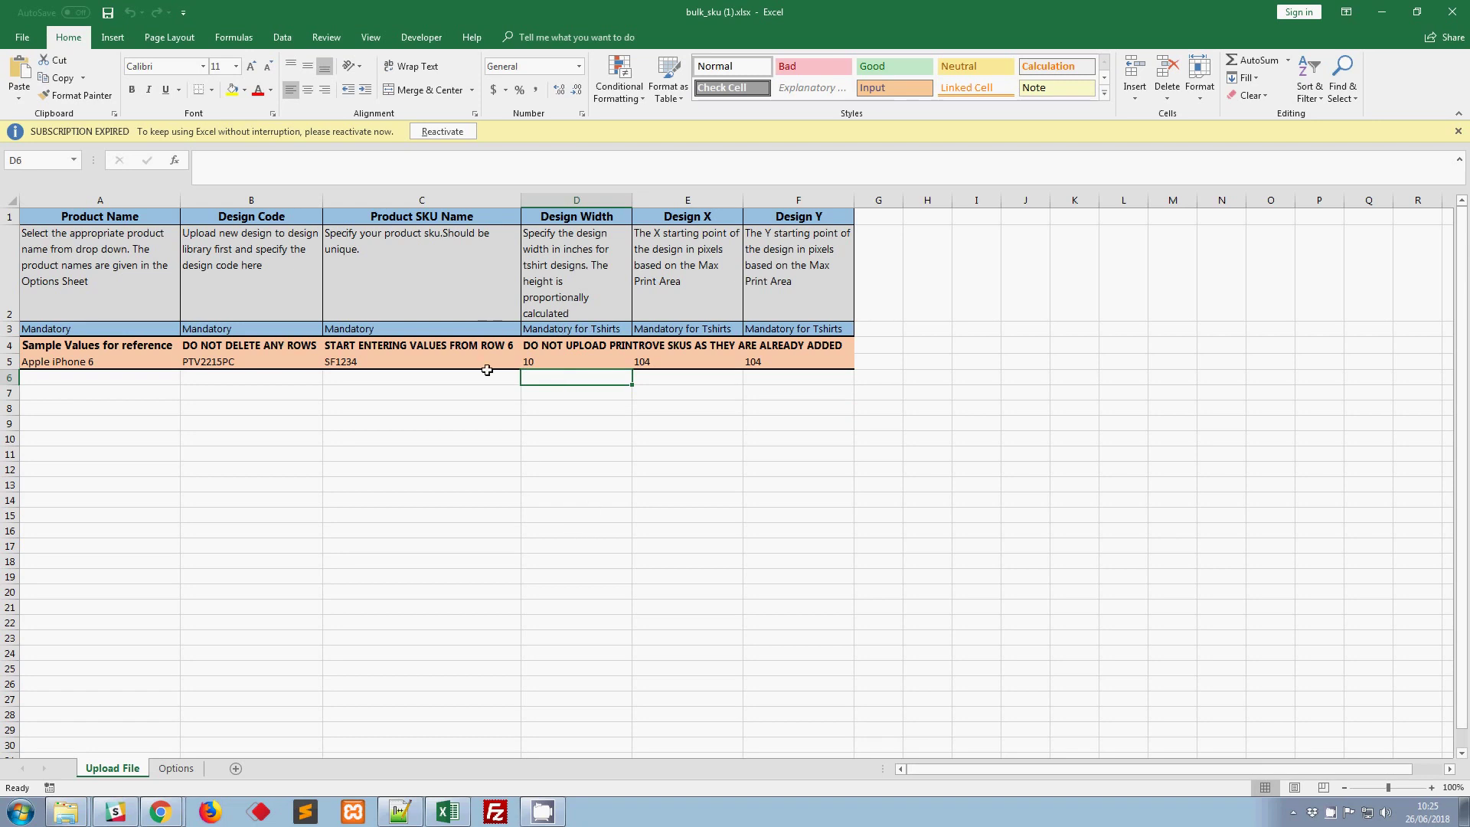
pyautogui.click(127, 381)
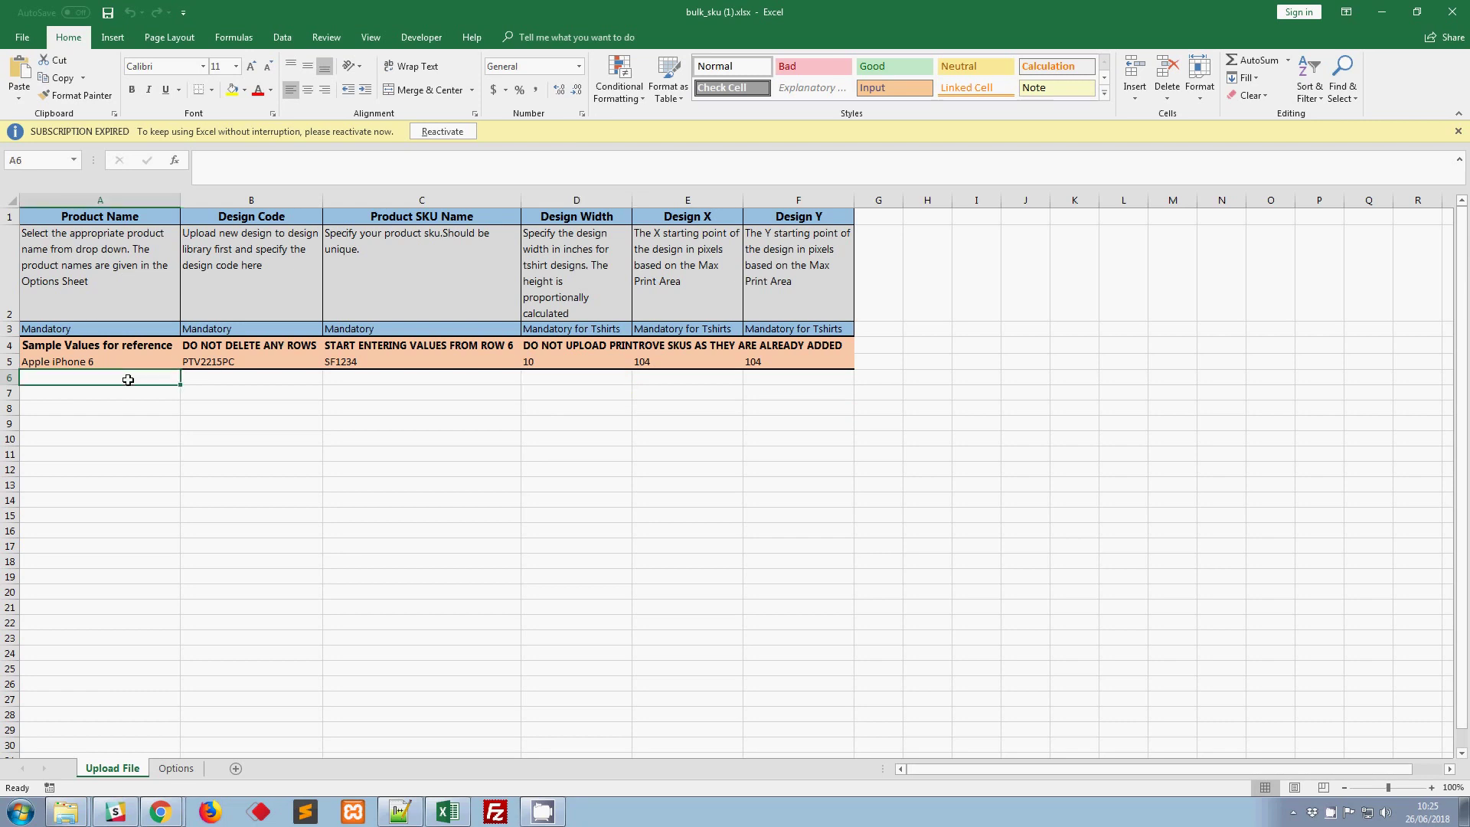
pyautogui.click(179, 768)
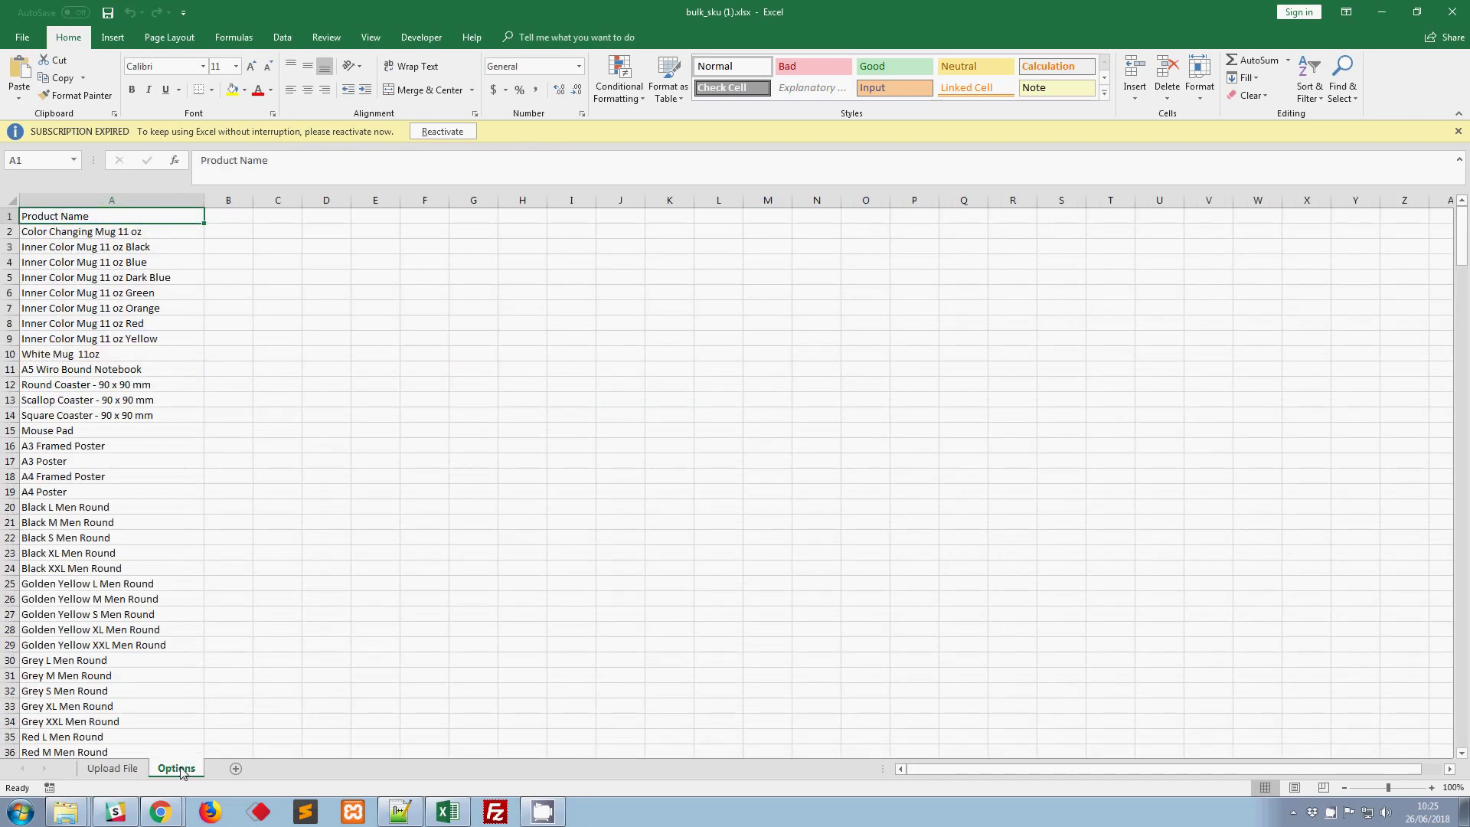
# Search the Options sheet for 'white' and copy White L through XXL Men Round names.
pyautogui.scroll(-9, 114, 530)
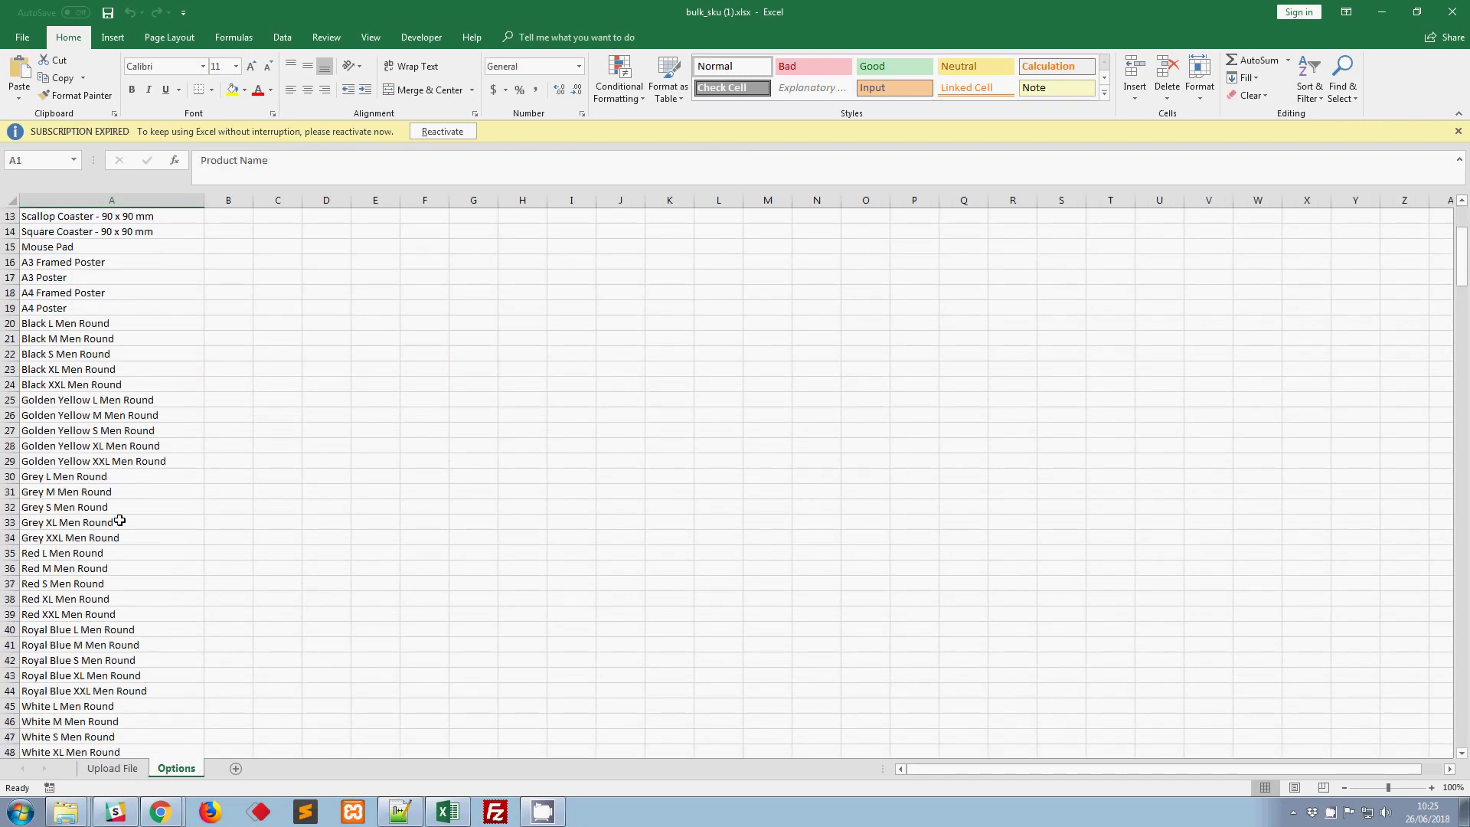
pyautogui.scroll(-4, 114, 530)
pyautogui.scroll(11, 114, 582)
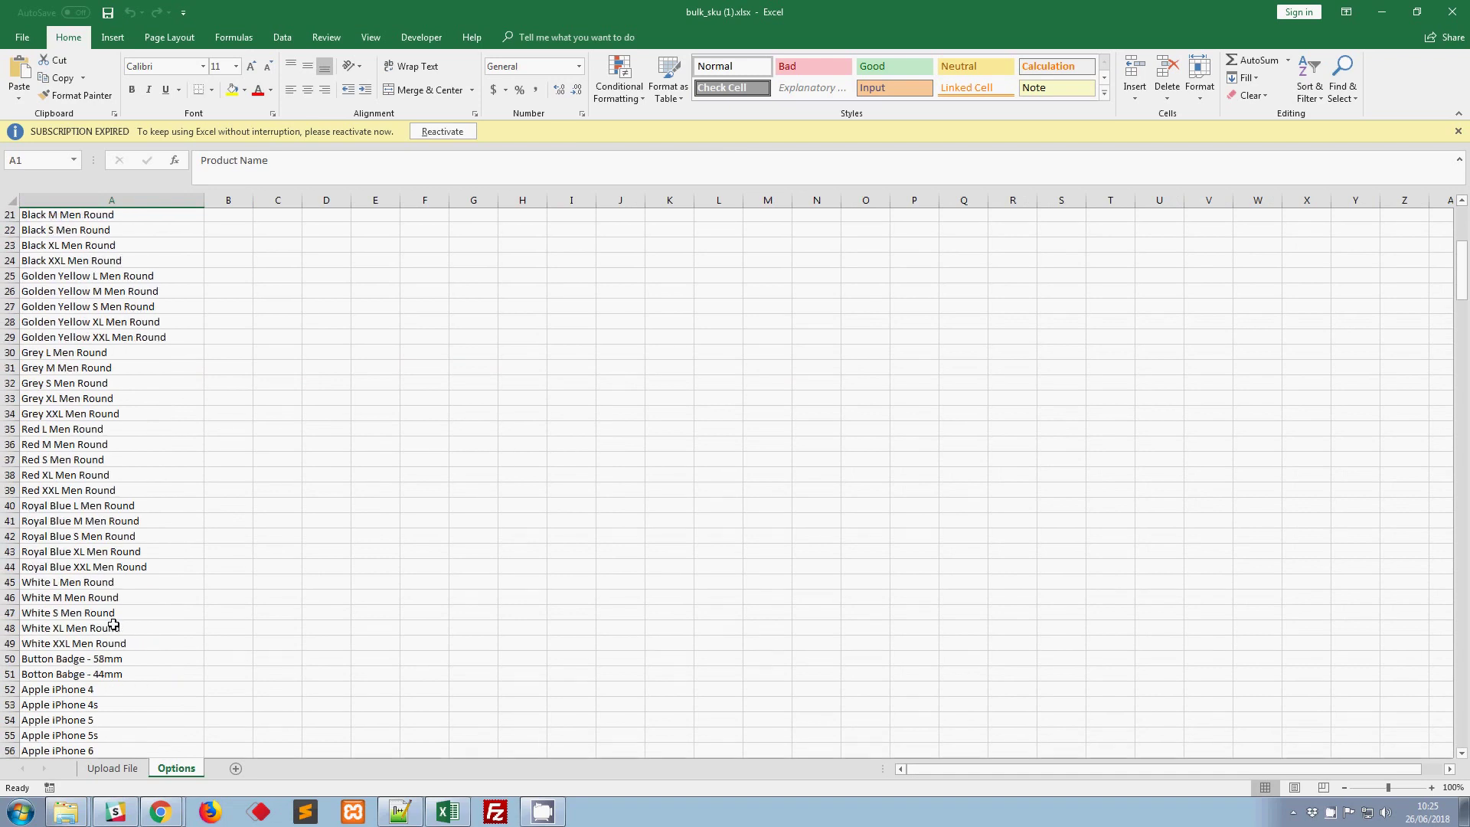
pyautogui.scroll(-17, 114, 623)
pyautogui.click(120, 553)
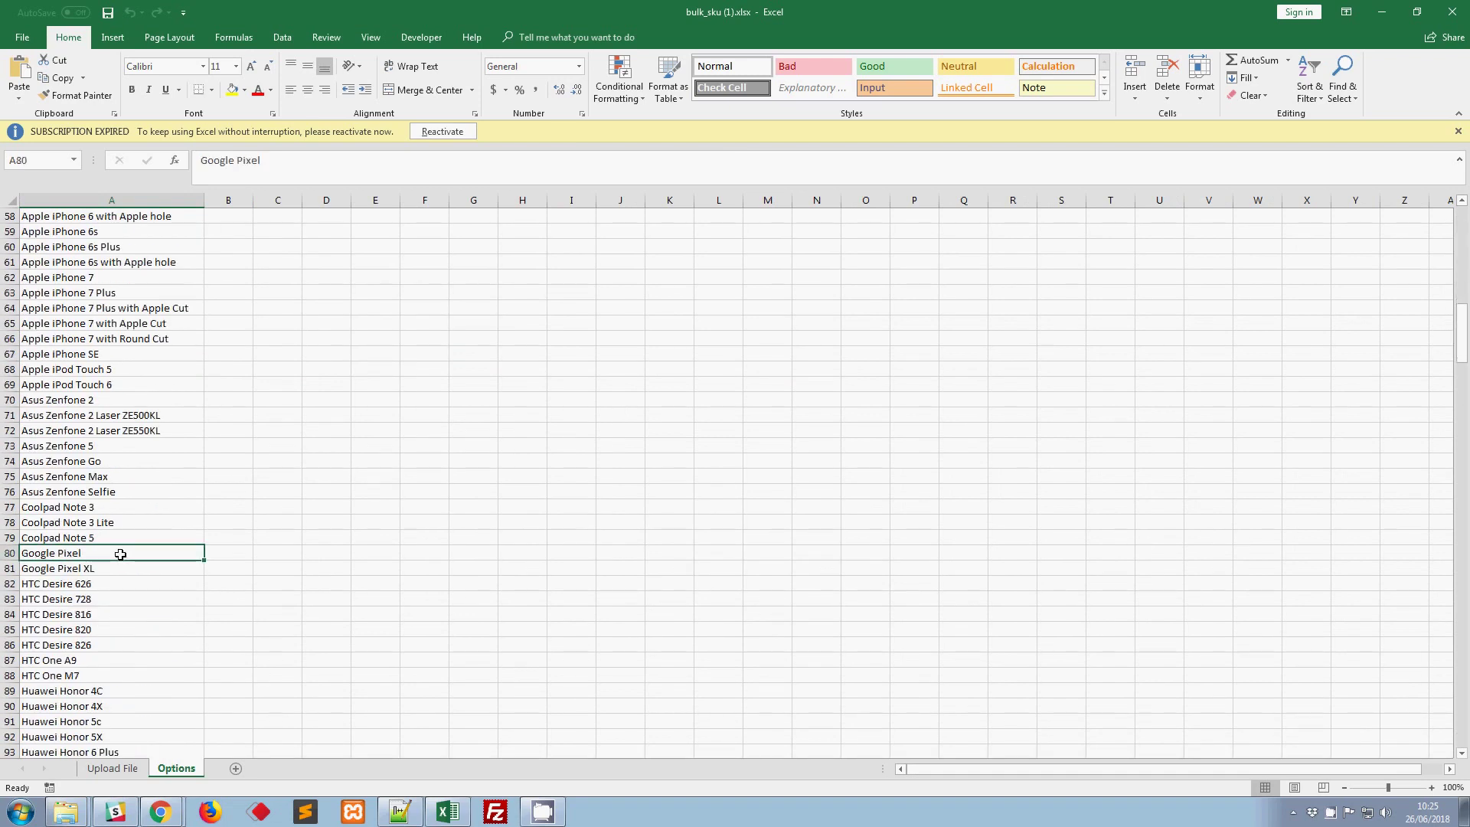
pyautogui.hotkey('ctrl', 'f')
pyautogui.write('white')
pyautogui.press('Return')
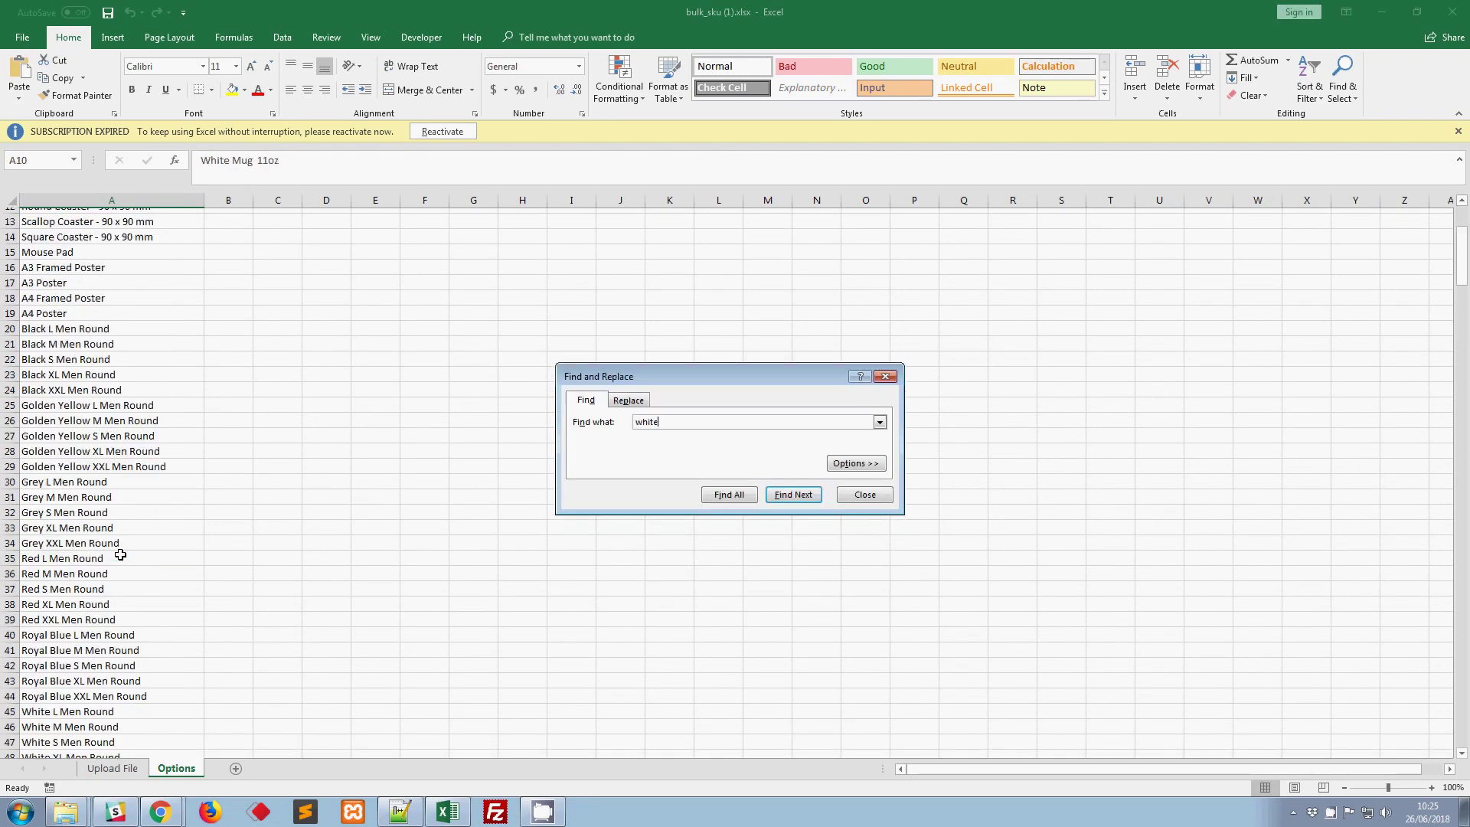
pyautogui.press('Return')
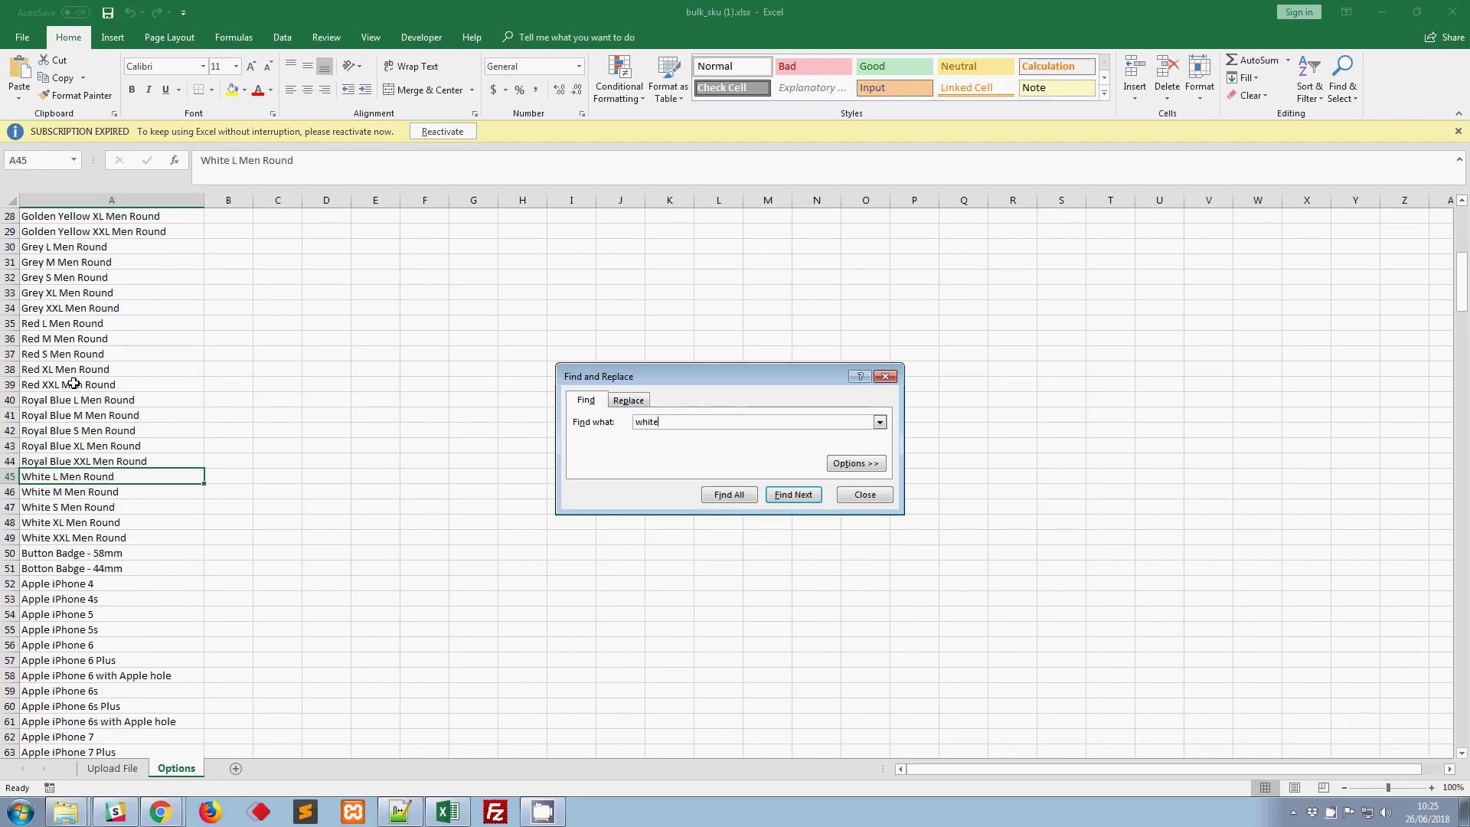
pyautogui.press('Escape')
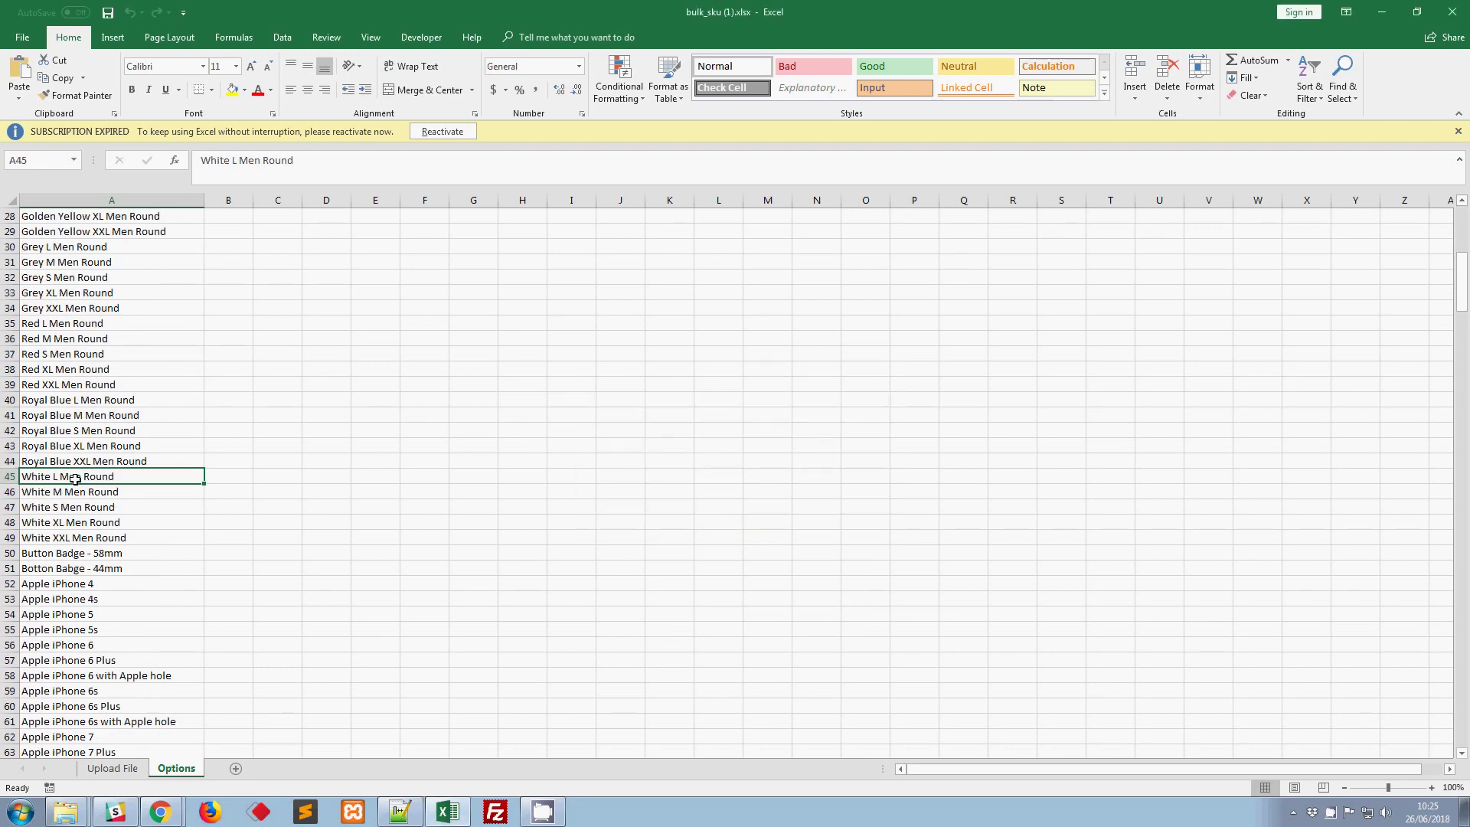
pyautogui.moveTo(74, 479); pyautogui.dragTo(81, 540)
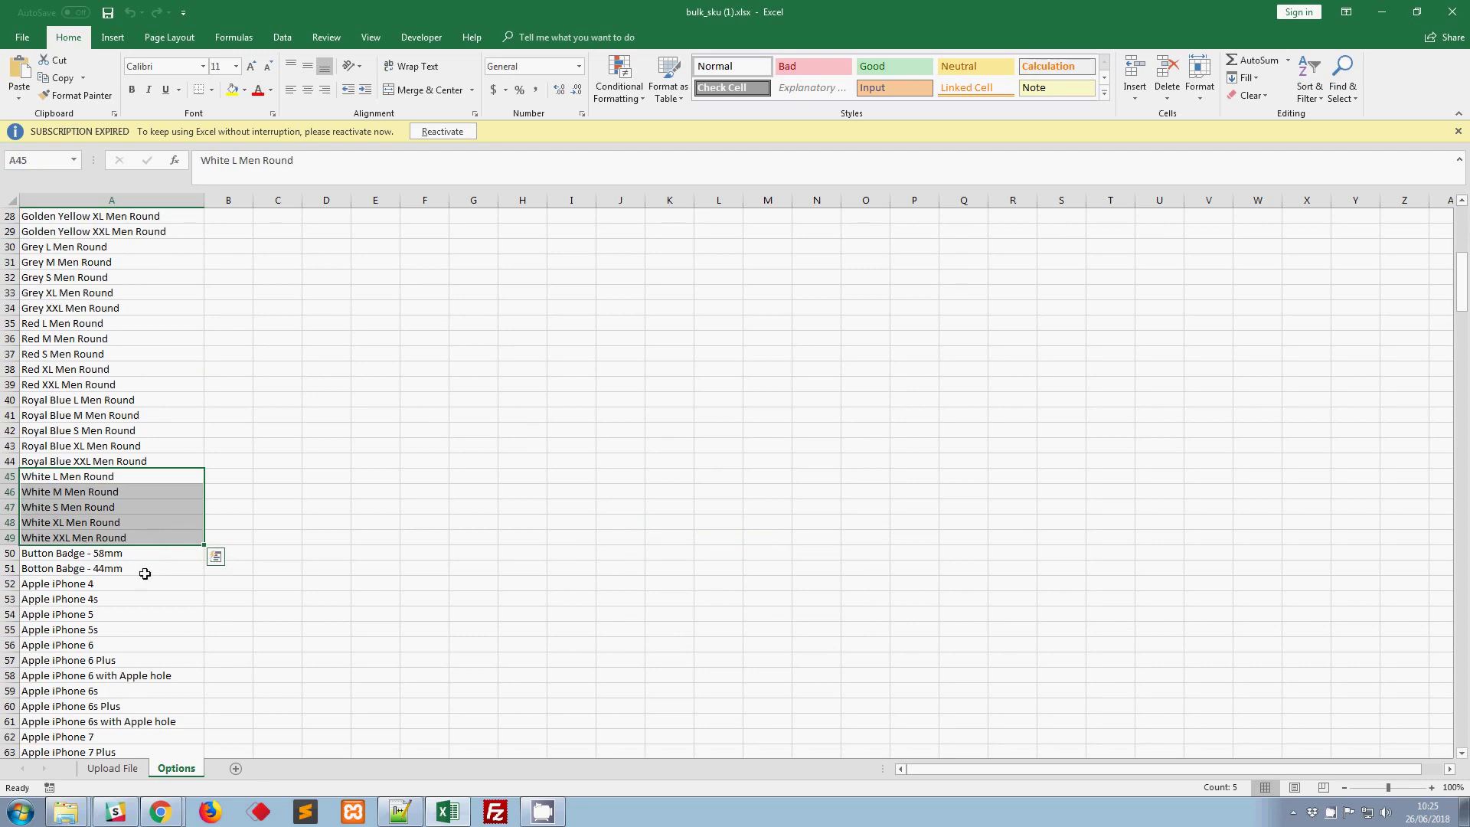
pyautogui.hotkey('ctrl', 'c')
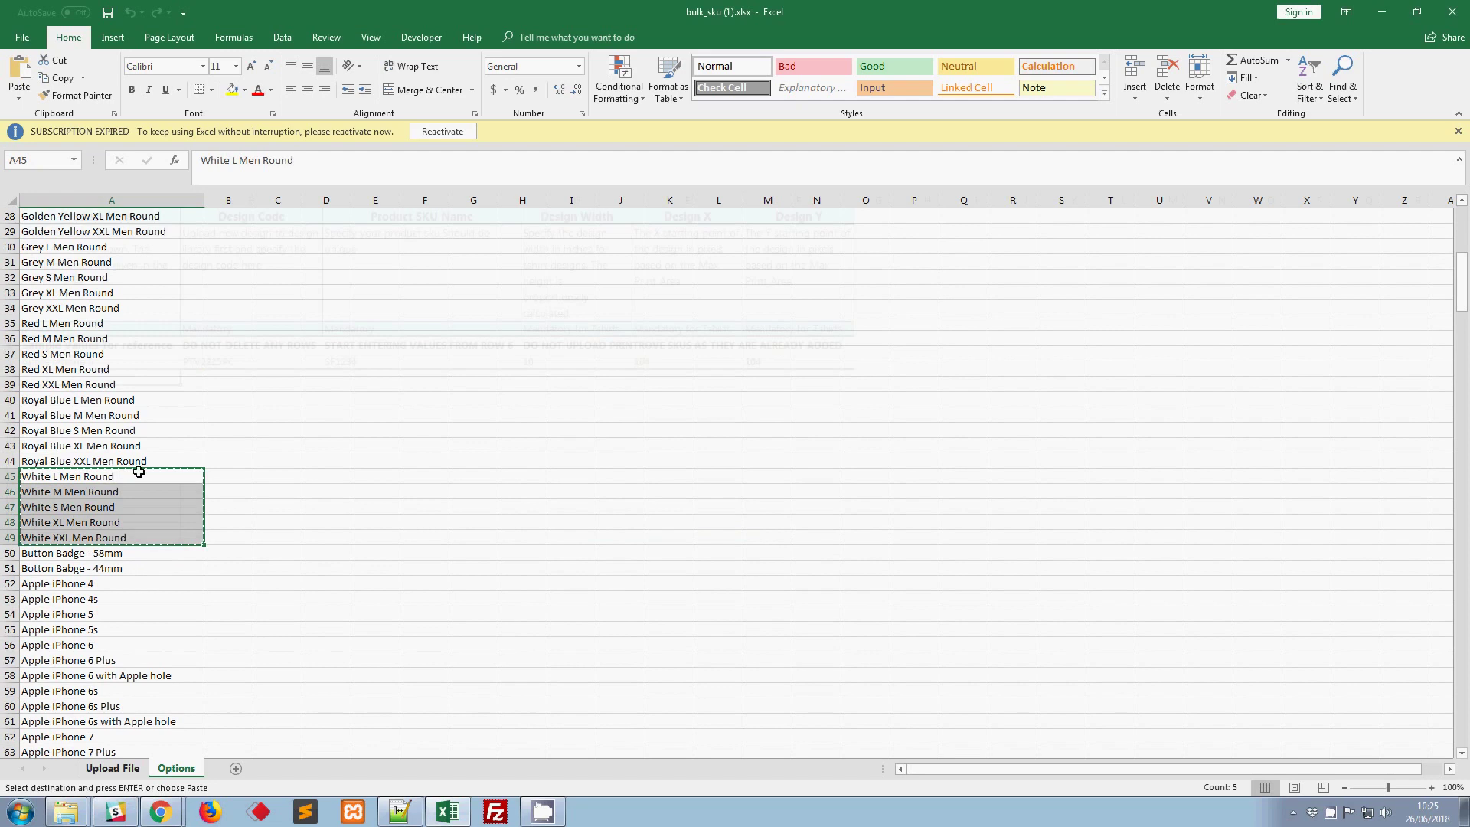
# Paste the White Men Round names as values into A6 on the Upload File sheet.
pyautogui.click(112, 768)
pyautogui.hotkey('ctrl', 'alt', 'v')
pyautogui.press('v')
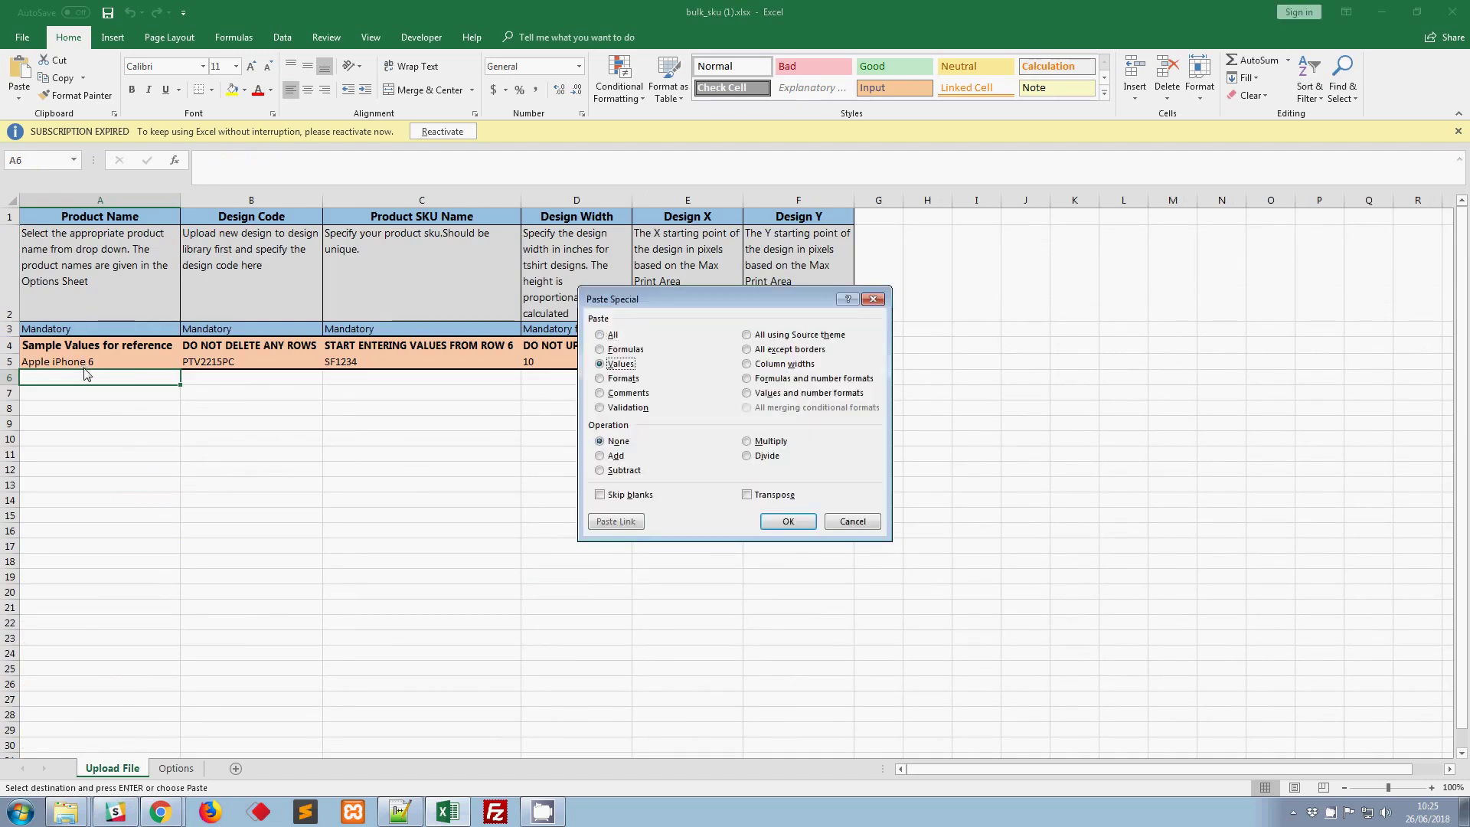
pyautogui.press('Return')
pyautogui.press('Down')
pyautogui.press('Right')
pyautogui.press('Left')
pyautogui.press('Down')
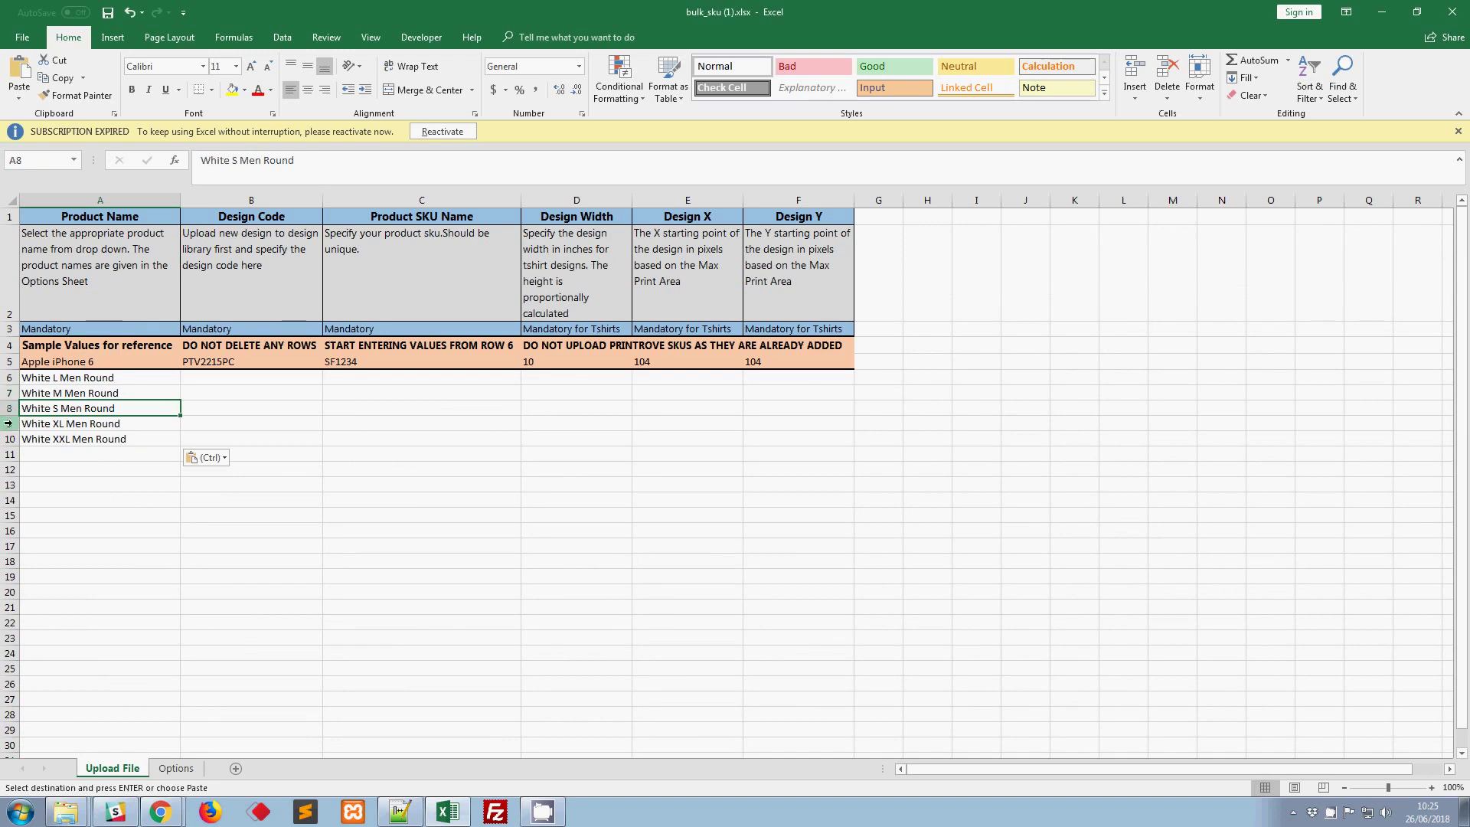
# Delete the White S Men Round row and clear the rows below the list.
pyautogui.rightClick(7, 412)
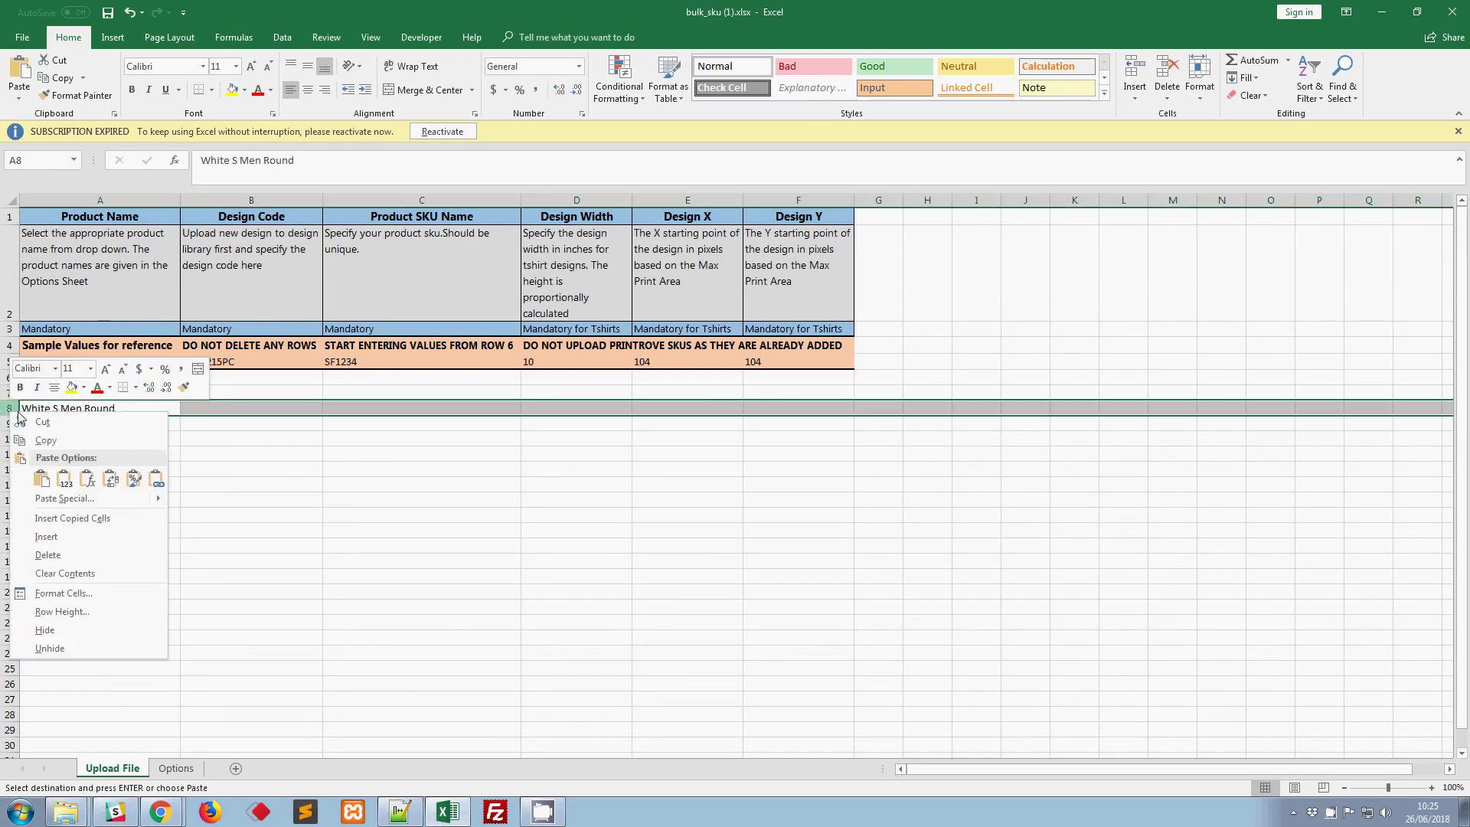
pyautogui.click(59, 562)
pyautogui.click(65, 439)
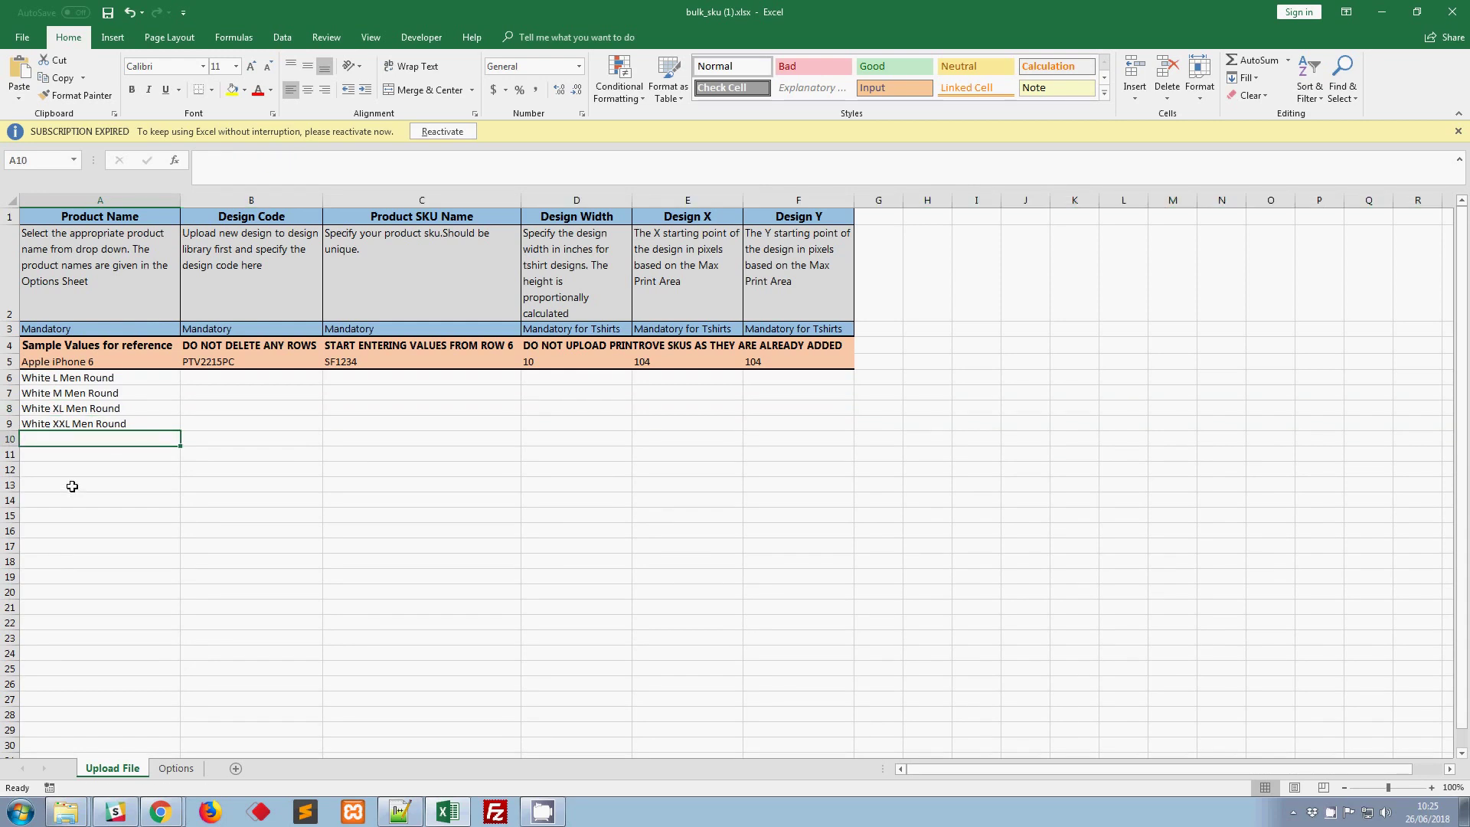
pyautogui.hotkey('shift', 'space')
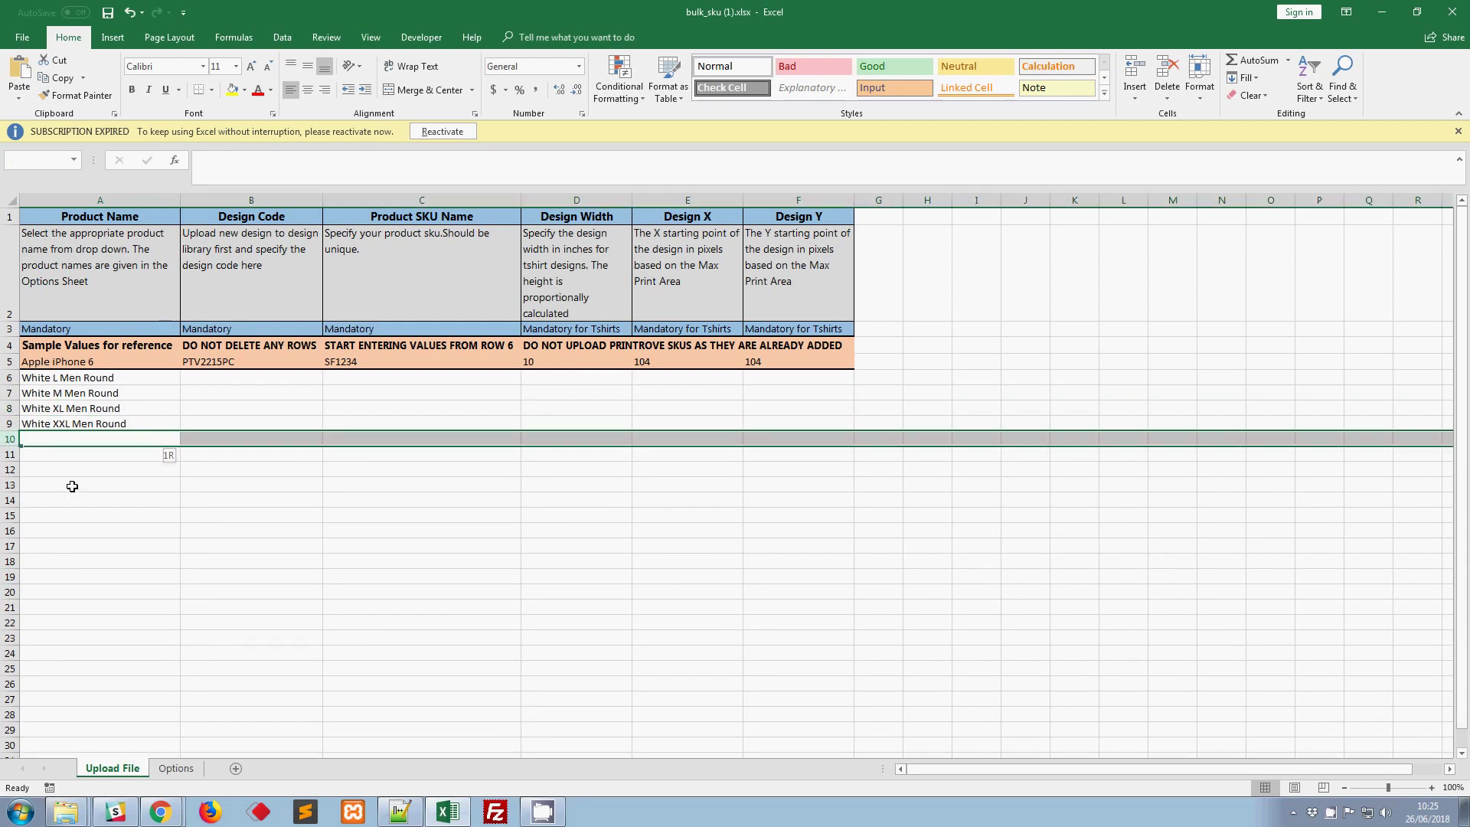
pyautogui.hotkey('ctrl', 'shift', 'Down')
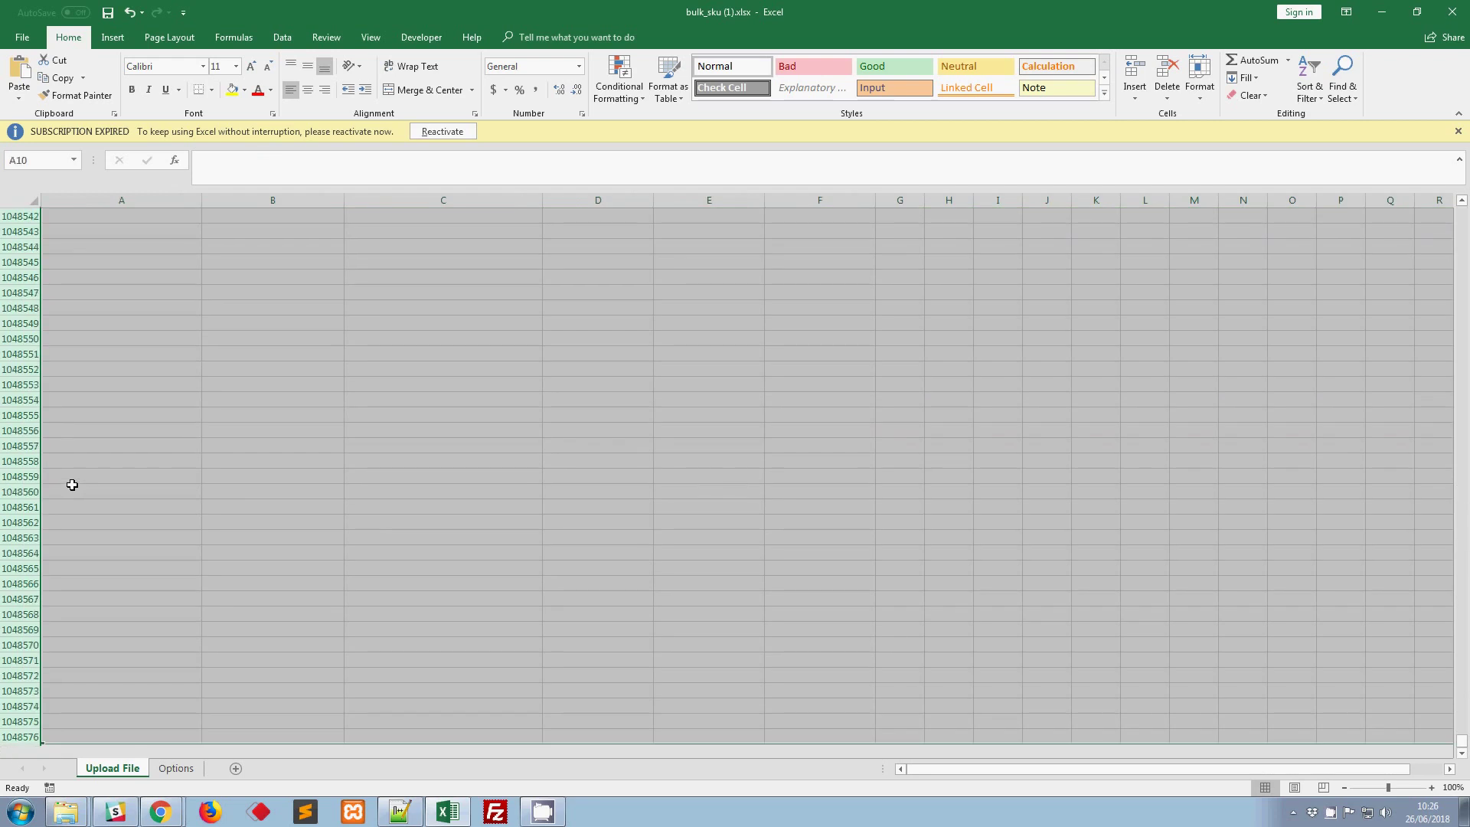
pyautogui.hotkey('ctrl', 'BackSpace')
pyautogui.press('Up')
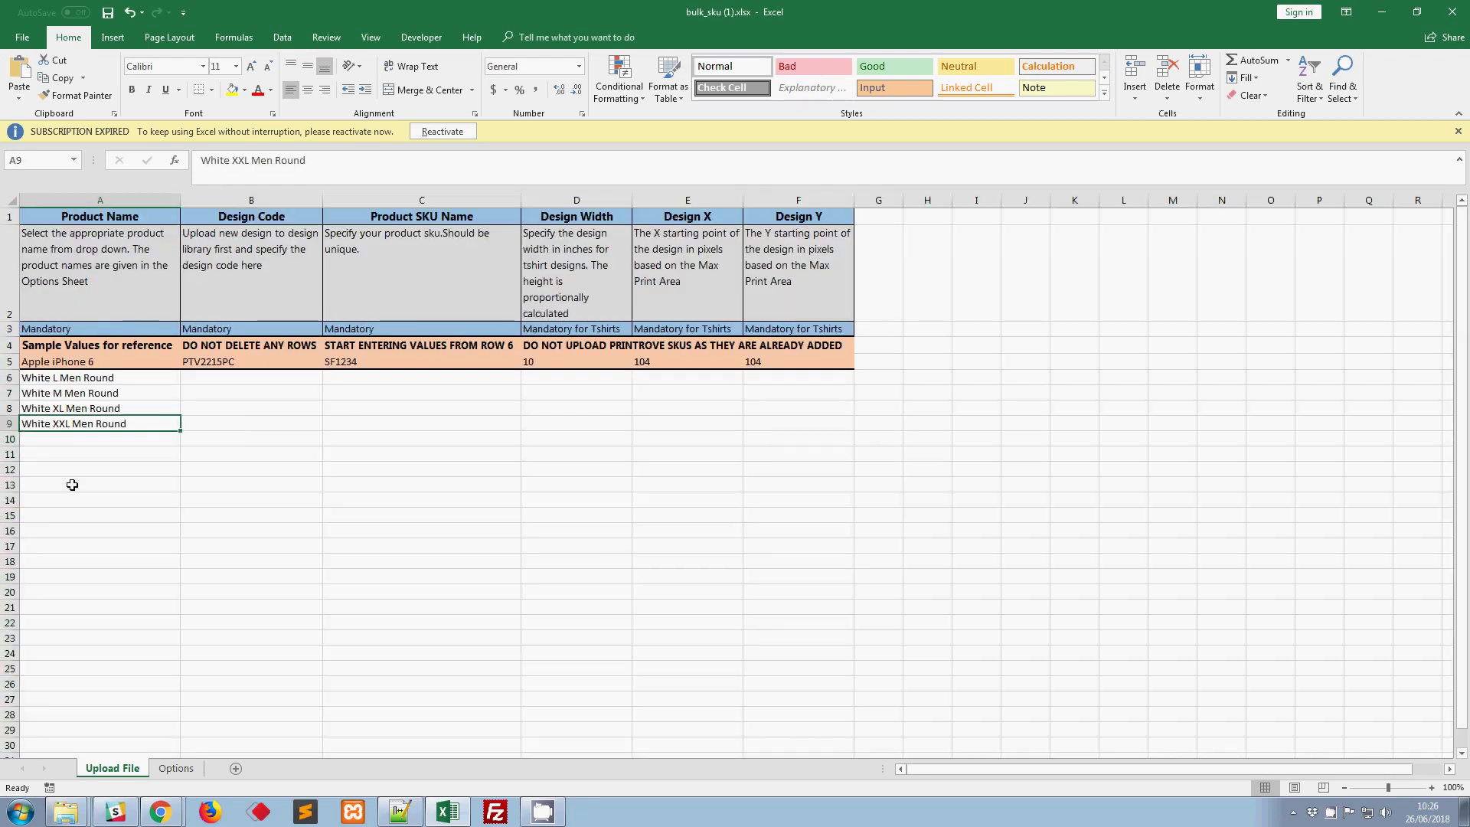
pyautogui.press('Right')
pyautogui.press('Up')
pyautogui.press('Up')
pyautogui.press('Up')
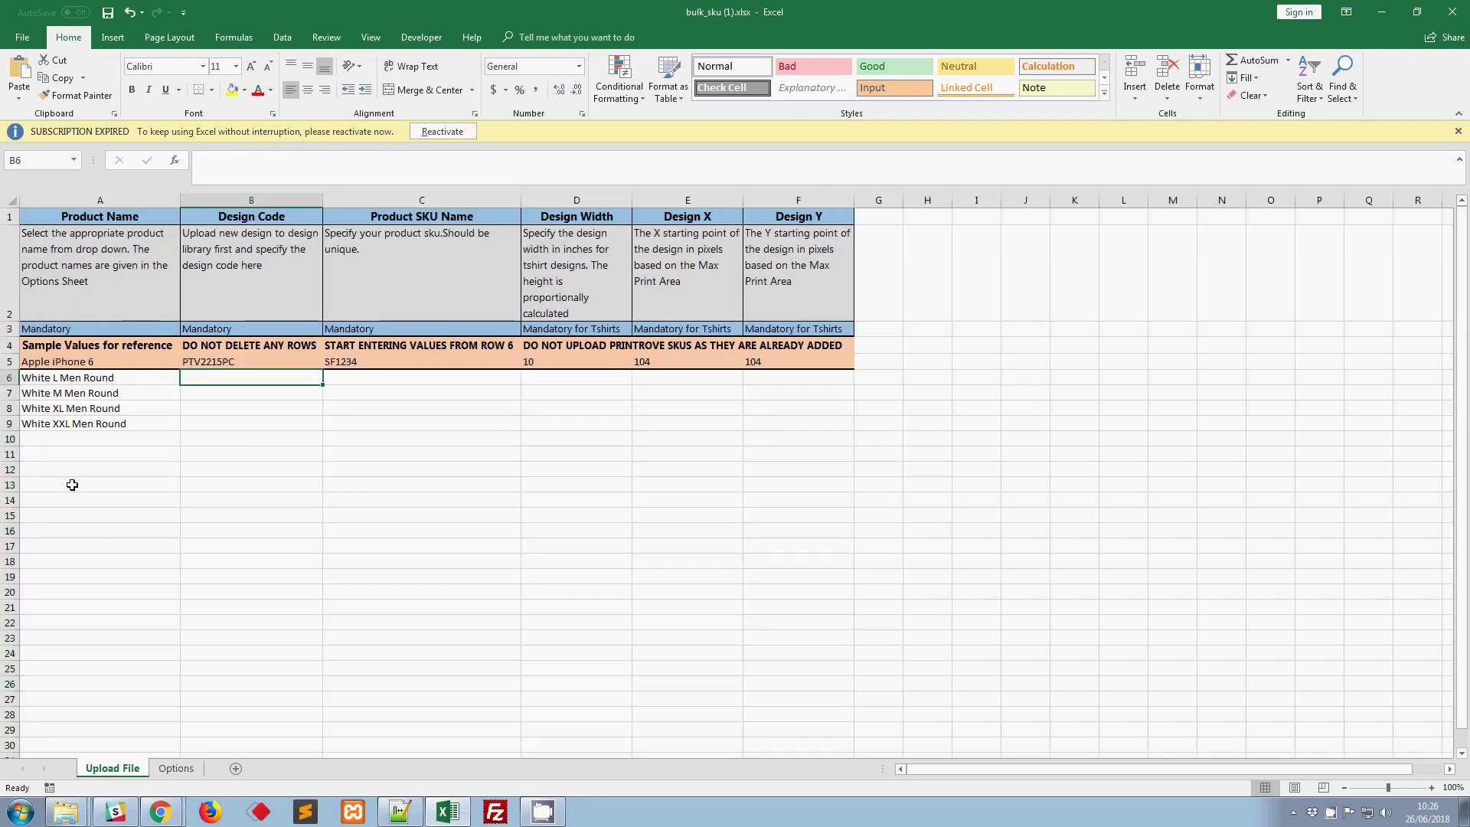
# Copy the design code PT1002 from Printrove's Design Library.
pyautogui.hotkey('alt', 'Tab')
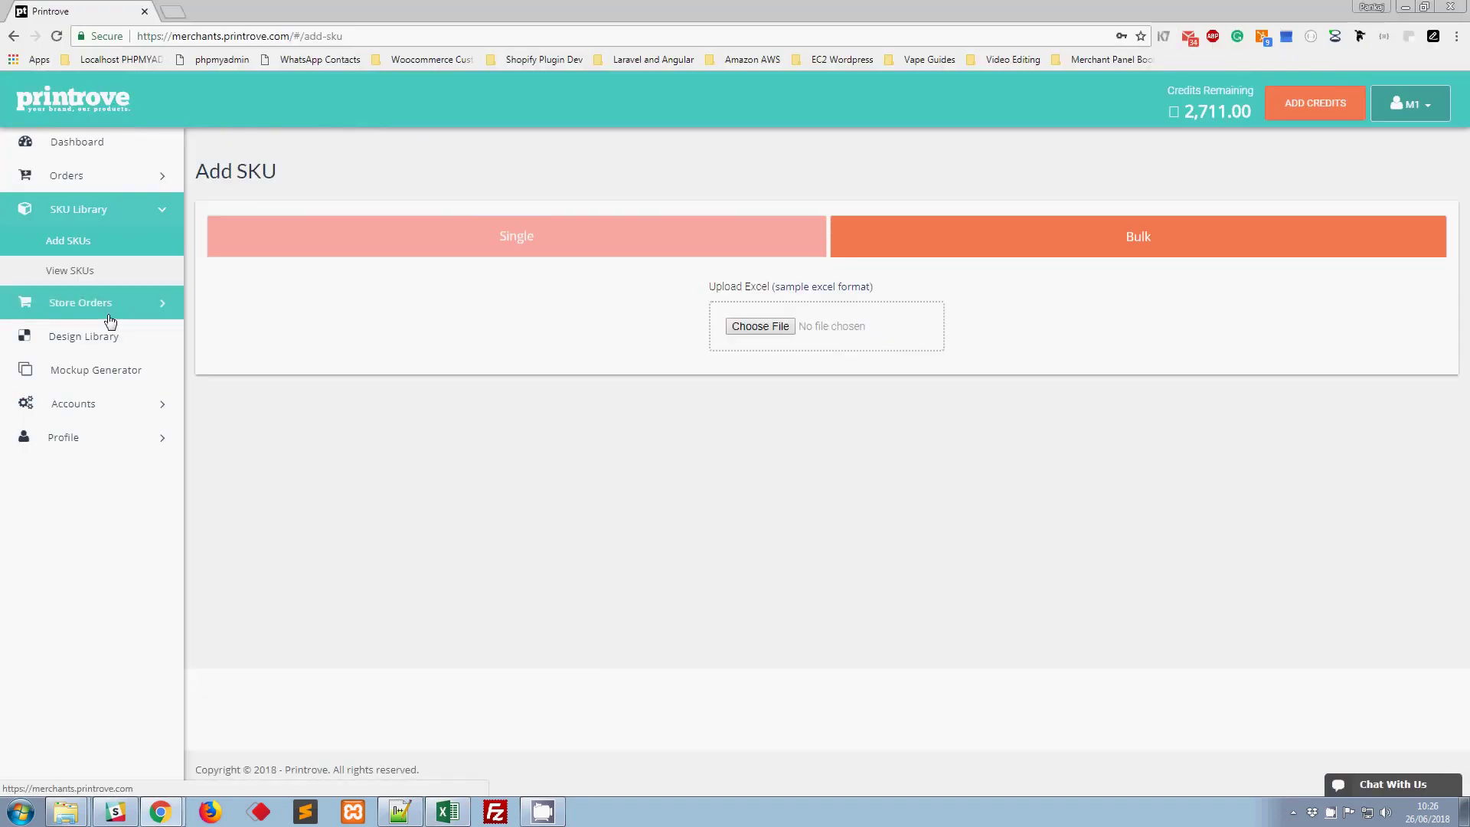
pyautogui.click(117, 339)
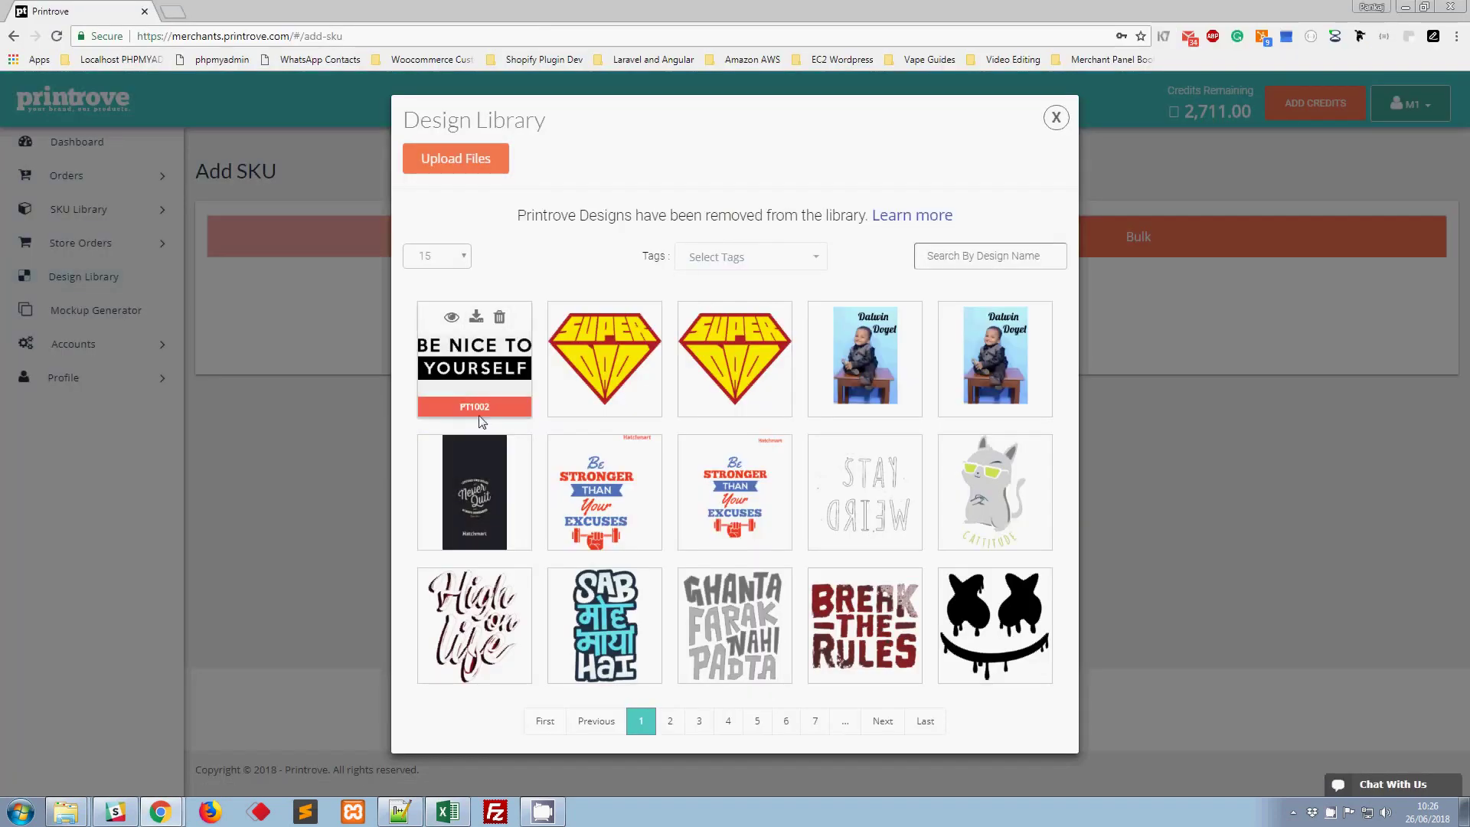
pyautogui.doubleClick(476, 407)
pyautogui.rightClick(480, 406)
pyautogui.click(509, 417)
pyautogui.hotkey('alt', 'Tab')
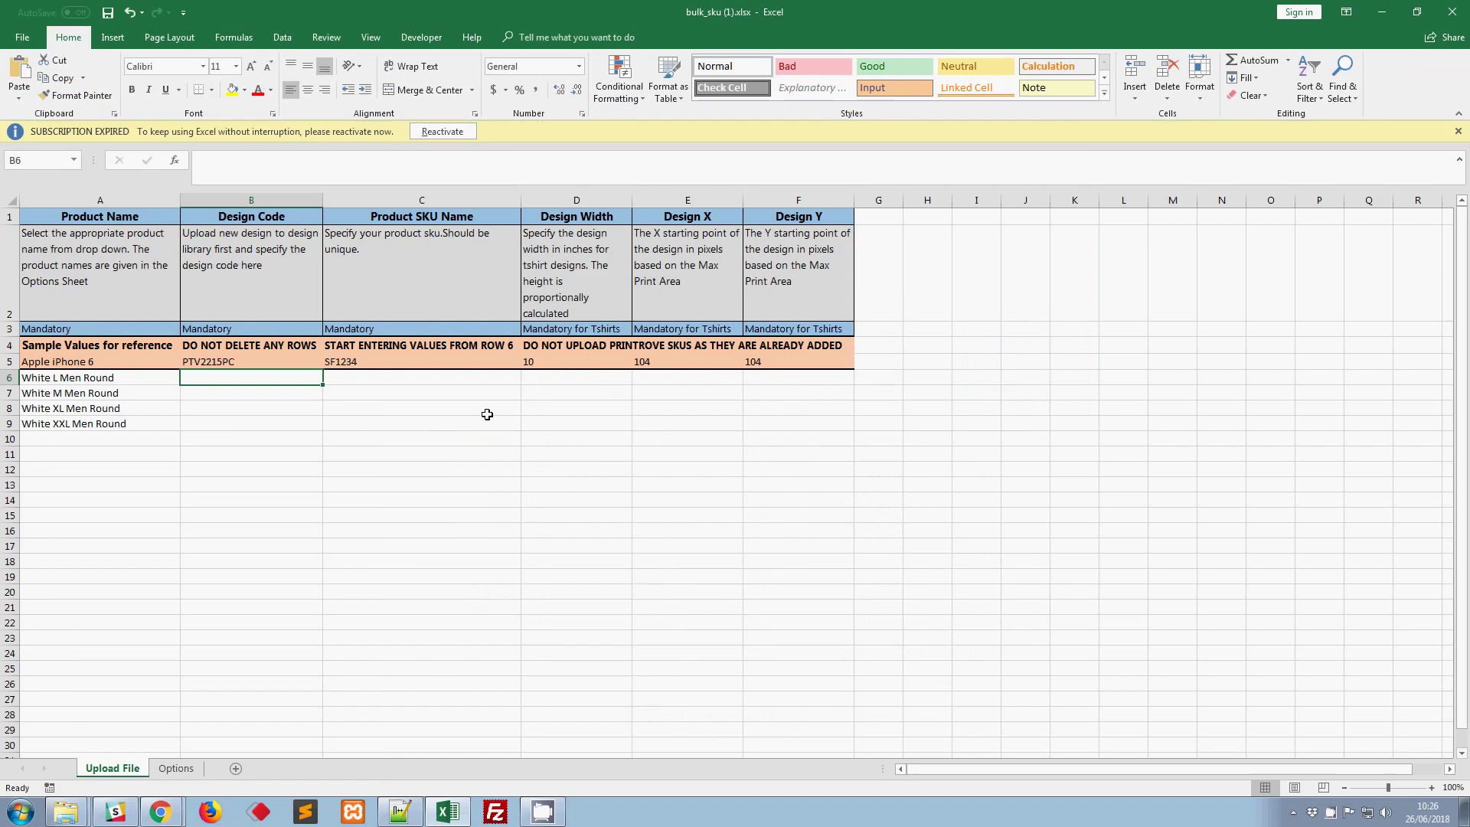
# Paste PT1002 as plain text into B6 and fill it down through B9.
pyautogui.hotkey('ctrl', 'alt', 'v')
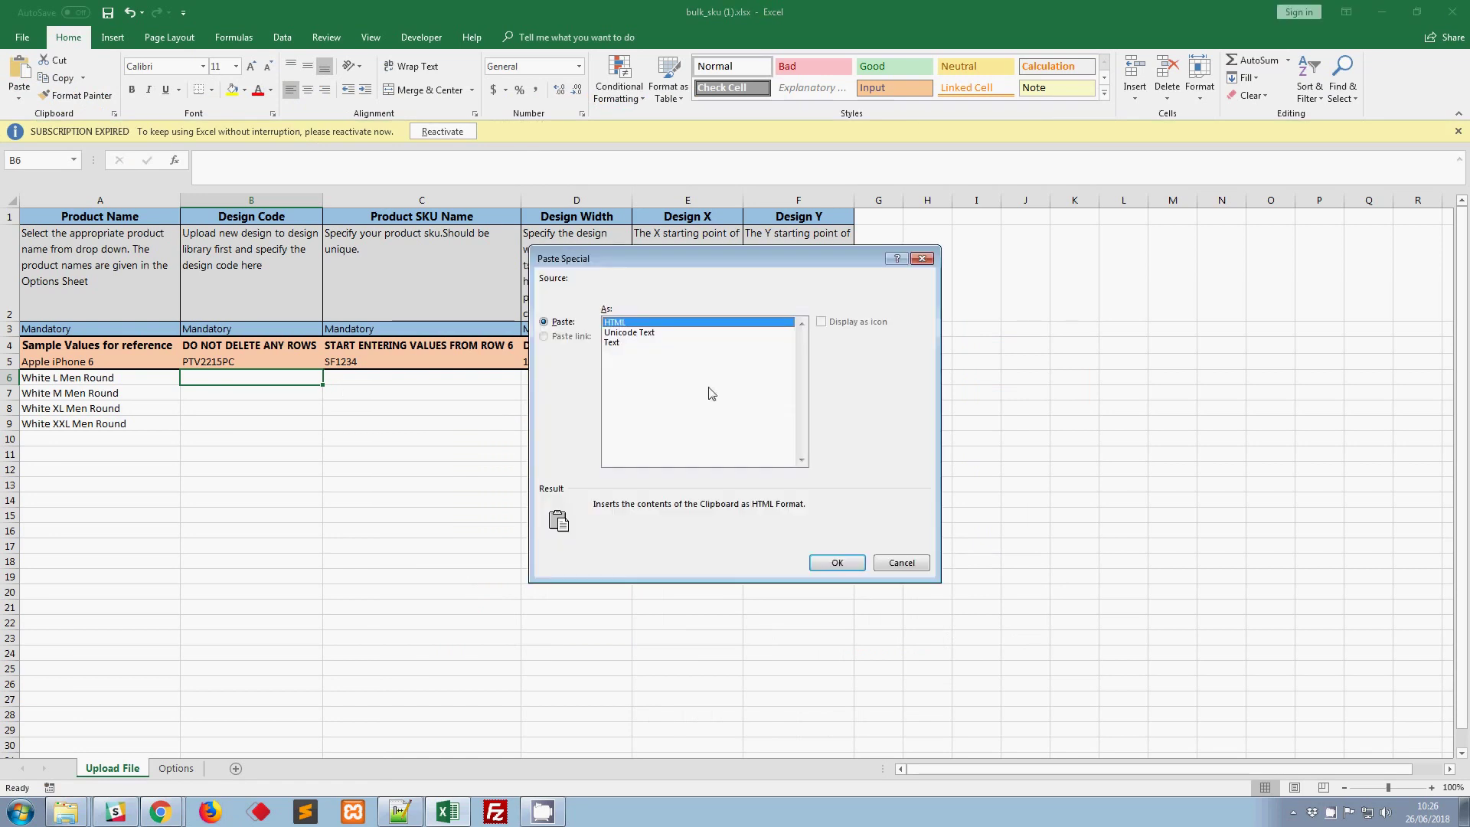
pyautogui.click(618, 343)
pyautogui.click(837, 564)
pyautogui.press('Left')
pyautogui.hotkey('ctrl', 'Down')
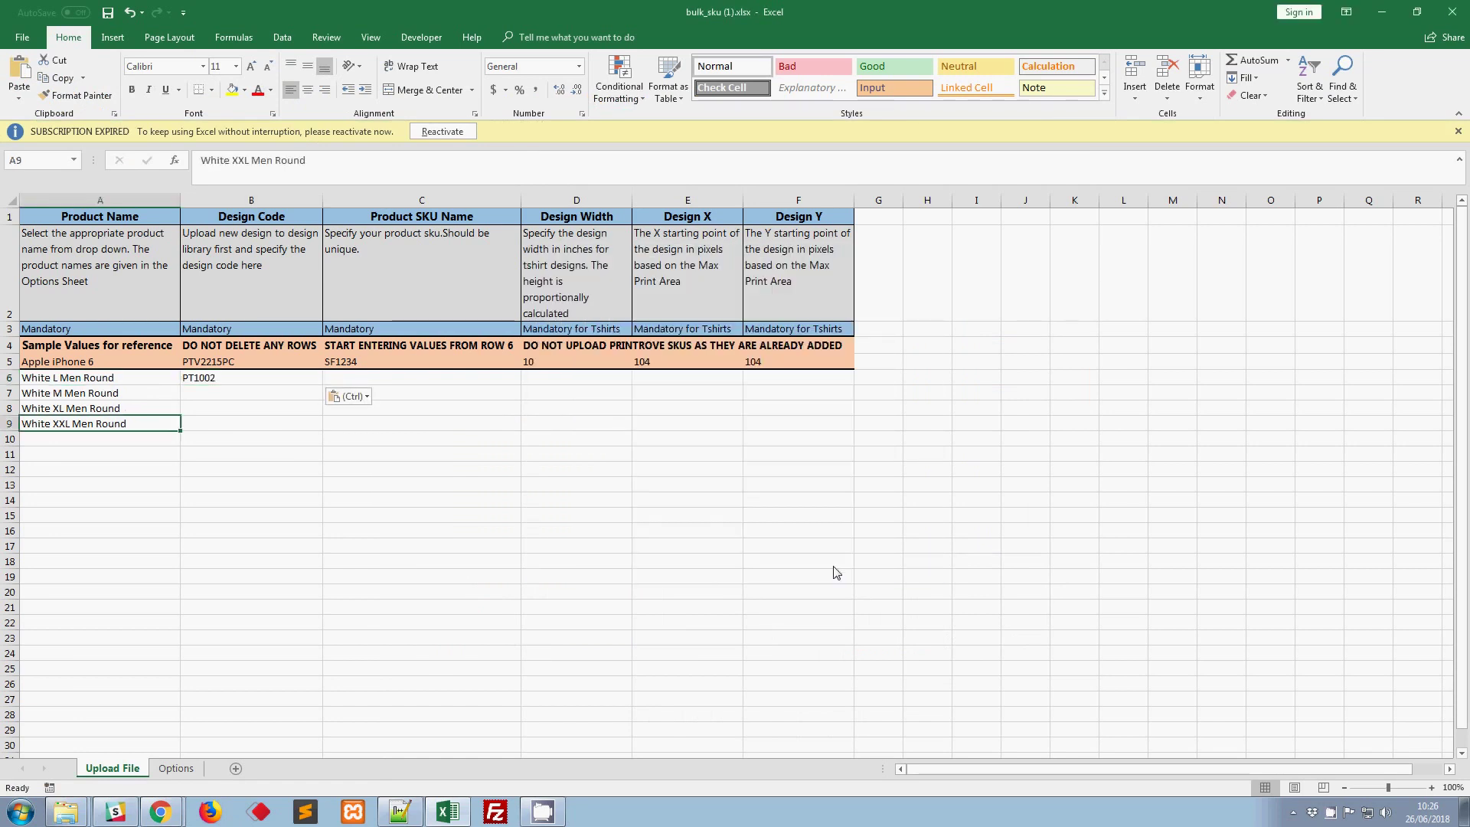
pyautogui.press('Right')
pyautogui.hotkey('ctrl', 'shift', 'Up')
pyautogui.hotkey('ctrl', 'v')
pyautogui.press('Right')
pyautogui.press('Up')
pyautogui.press('Up')
pyautogui.press('Up')
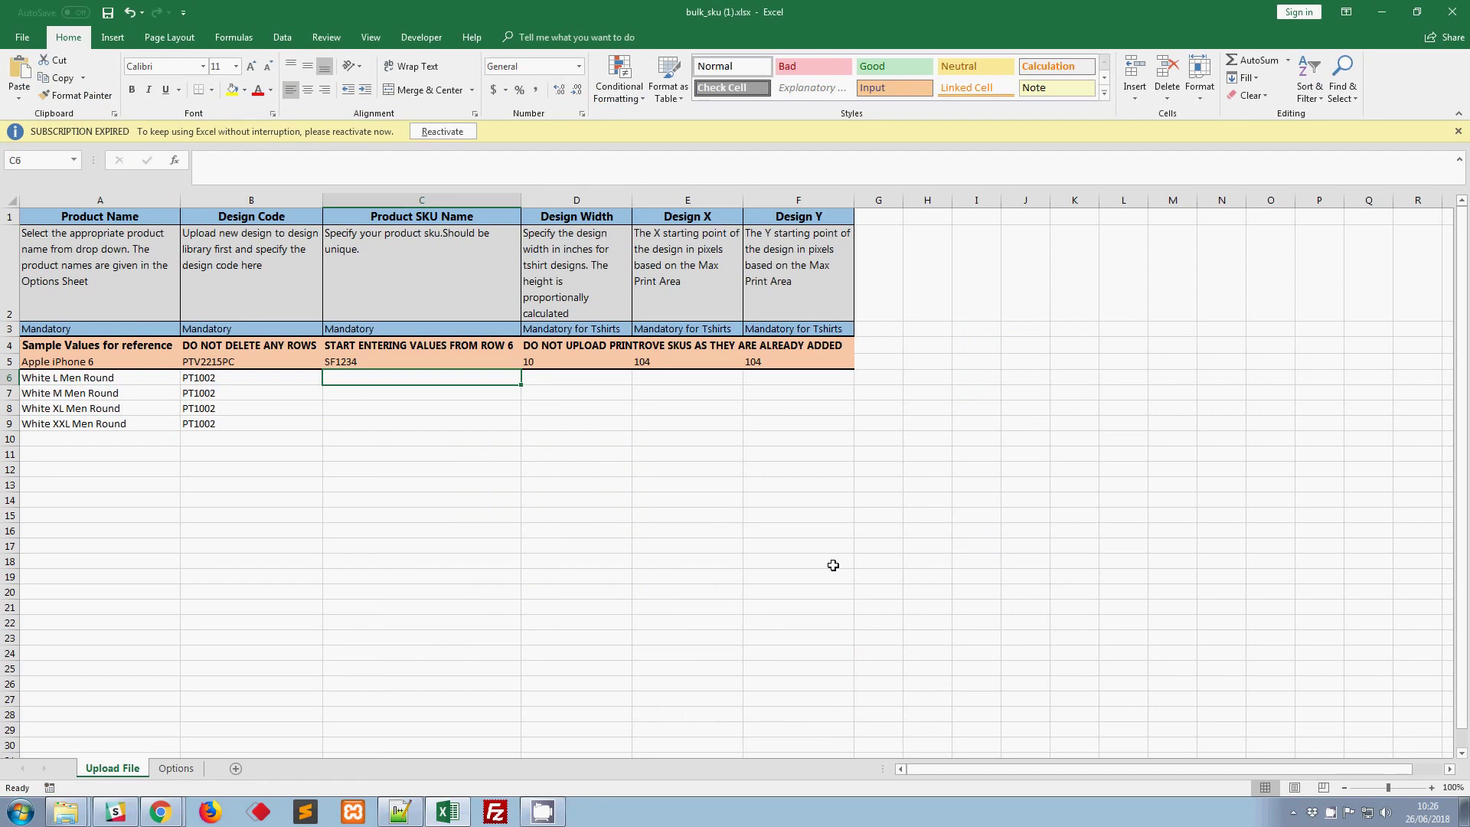
# Build the C6 SKU name with CONCATENATE(A6, "--", B6).
pyautogui.click(175, 160)
pyautogui.doubleClick(635, 386)
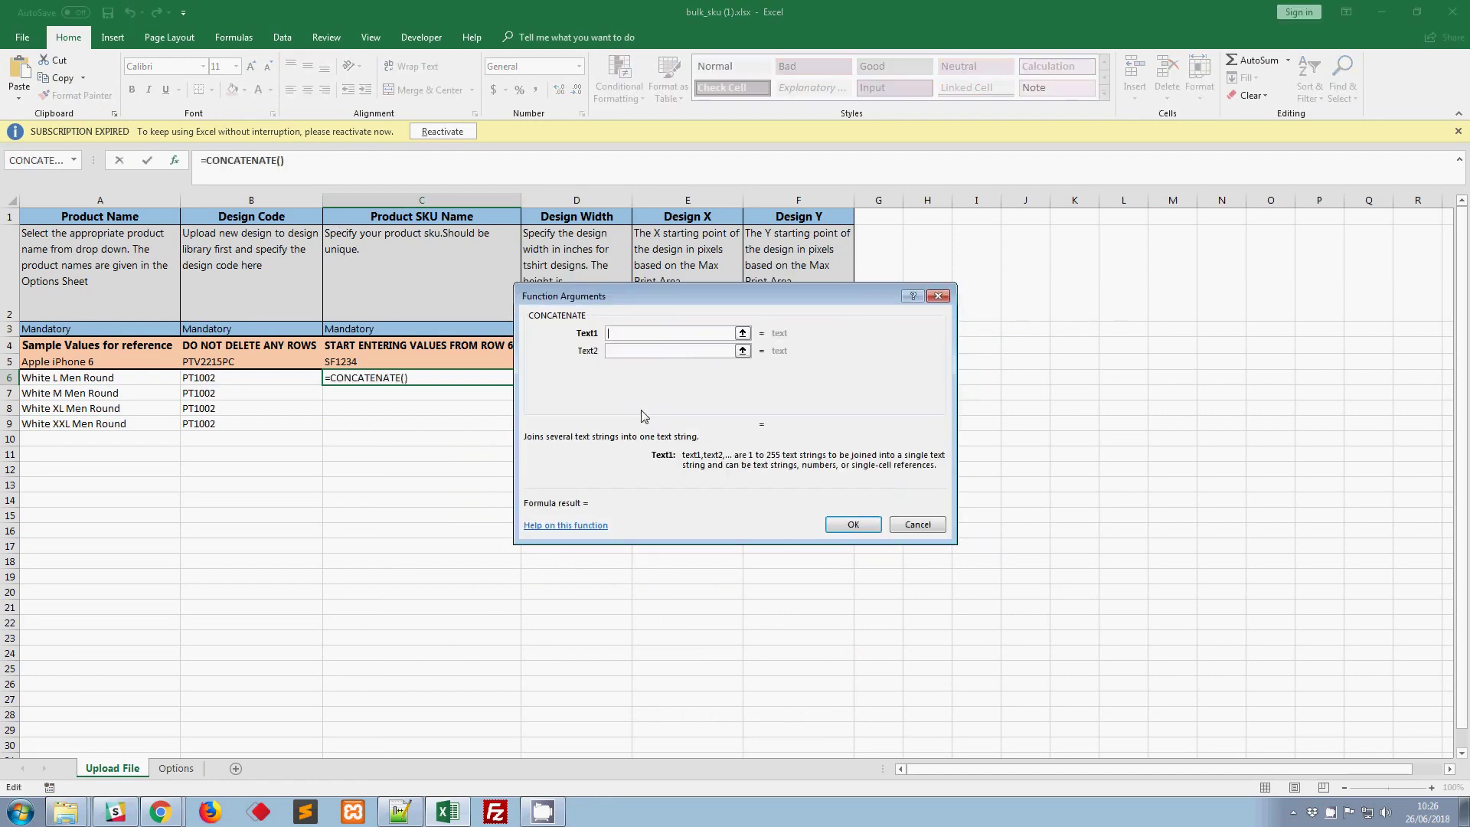
pyautogui.click(124, 382)
pyautogui.click(647, 351)
pyautogui.write('--')
pyautogui.click(646, 369)
pyautogui.click(222, 386)
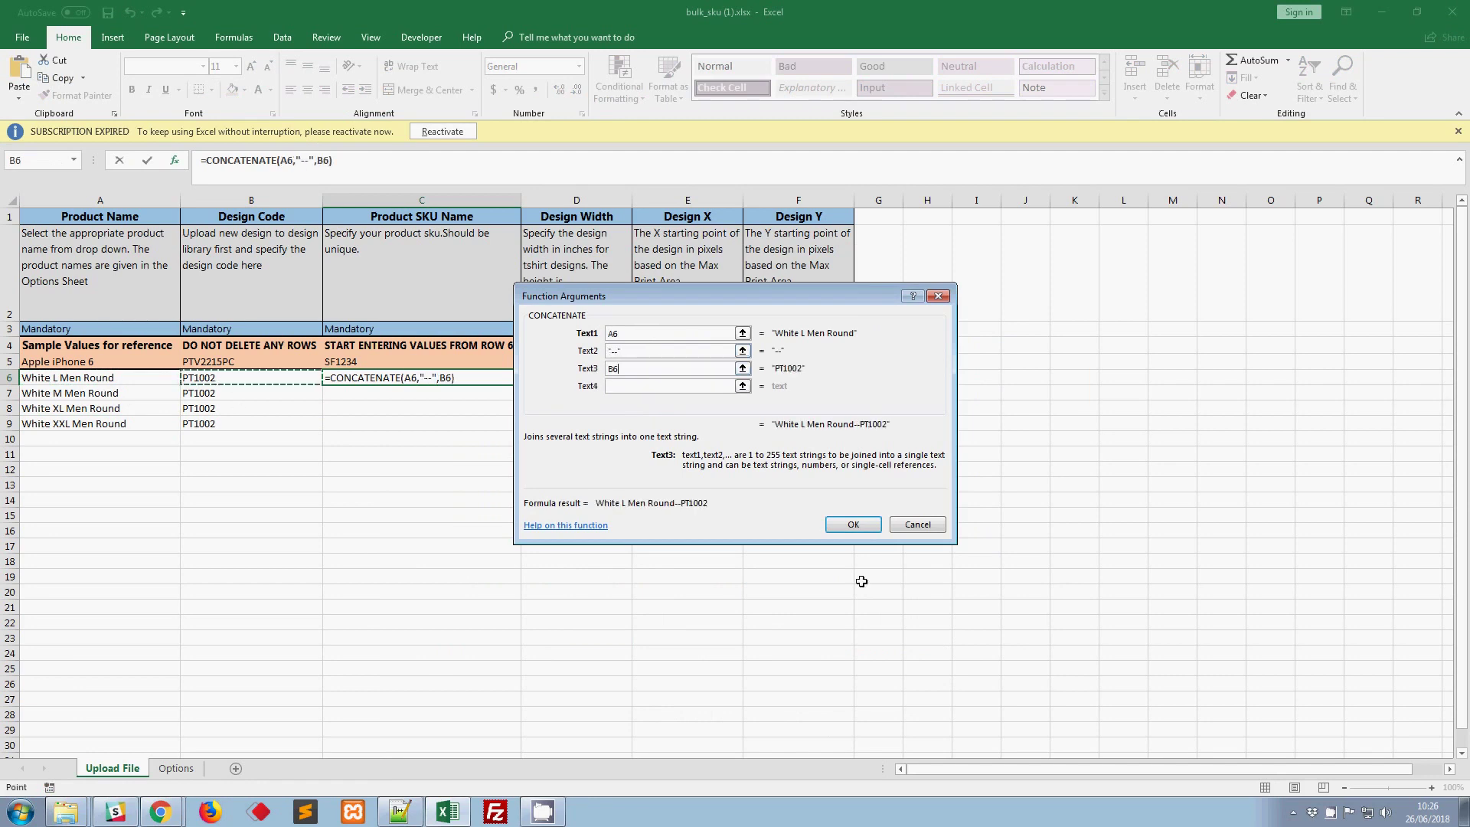
pyautogui.click(853, 525)
# Fill the SKU name formula down to C9 and return to Printrove, closing the design library.
pyautogui.press('Left')
pyautogui.hotkey('ctrl', 'Down')
pyautogui.press('Right')
pyautogui.hotkey('ctrl', 'shift', 'Up')
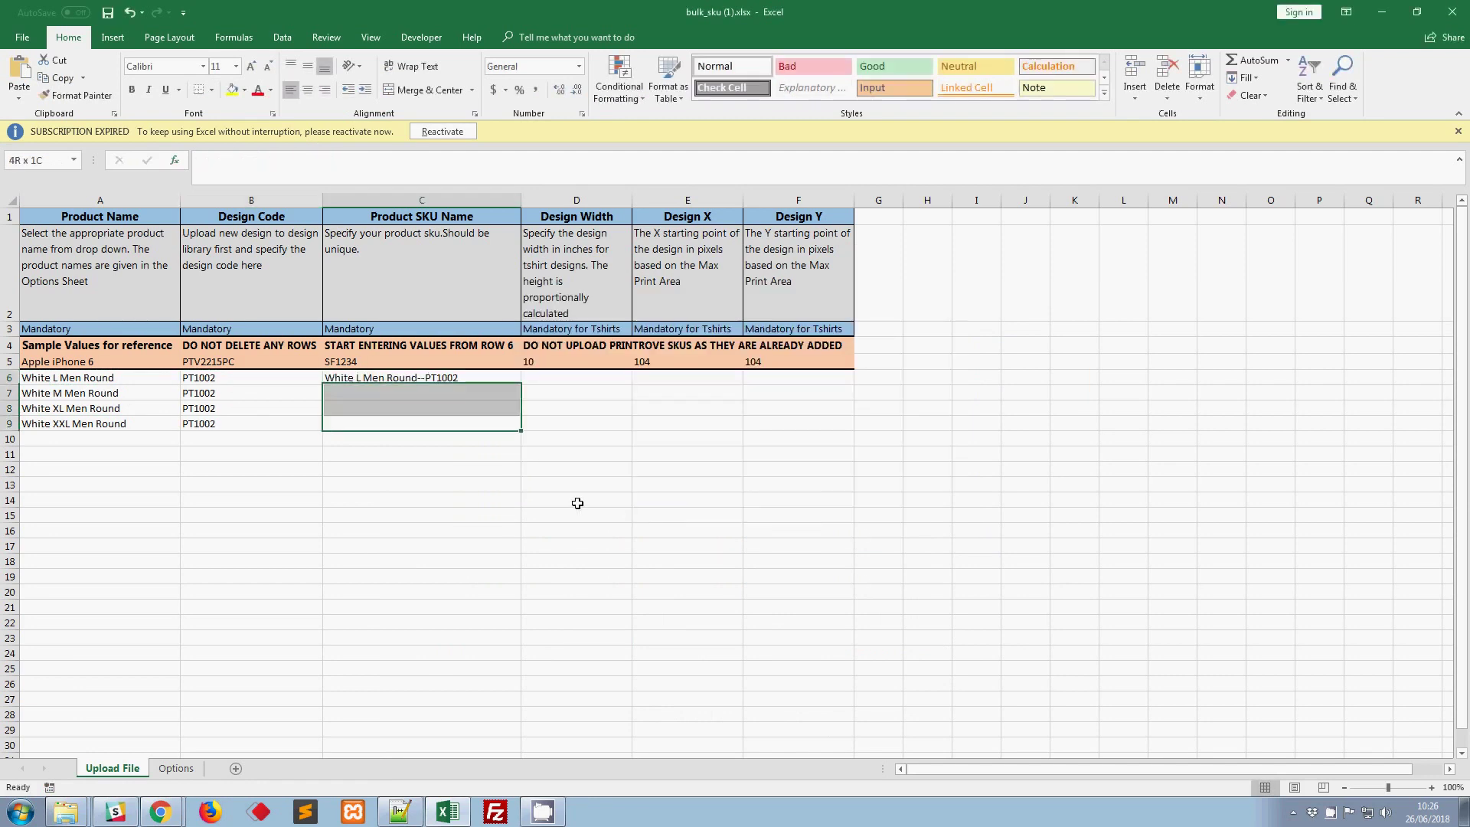
pyautogui.hotkey('ctrl', 'd')
pyautogui.hotkey('ctrl', 'q')
pyautogui.press('Escape')
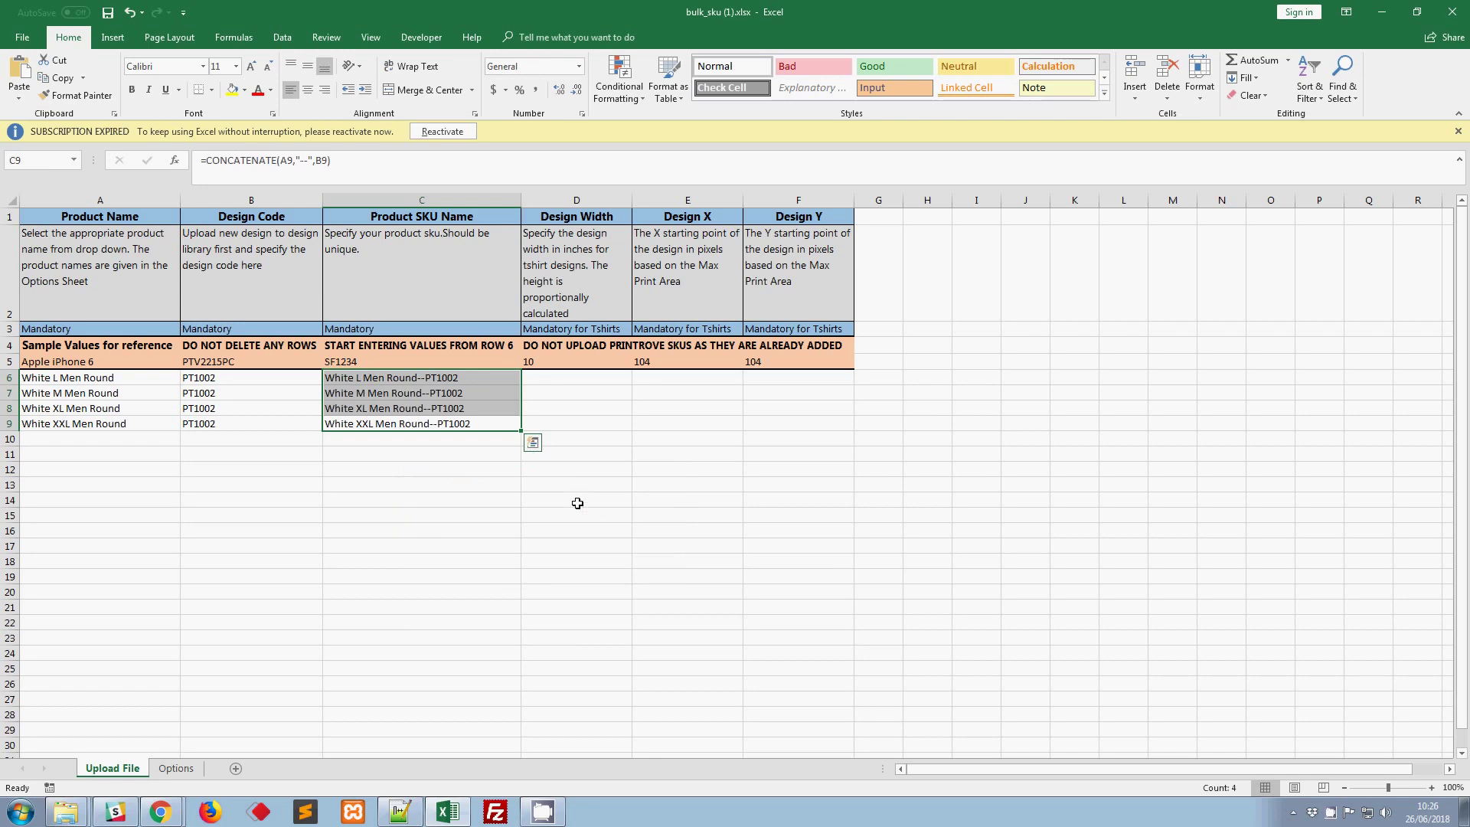
pyautogui.press('Up')
pyautogui.press('Up')
pyautogui.press('Up')
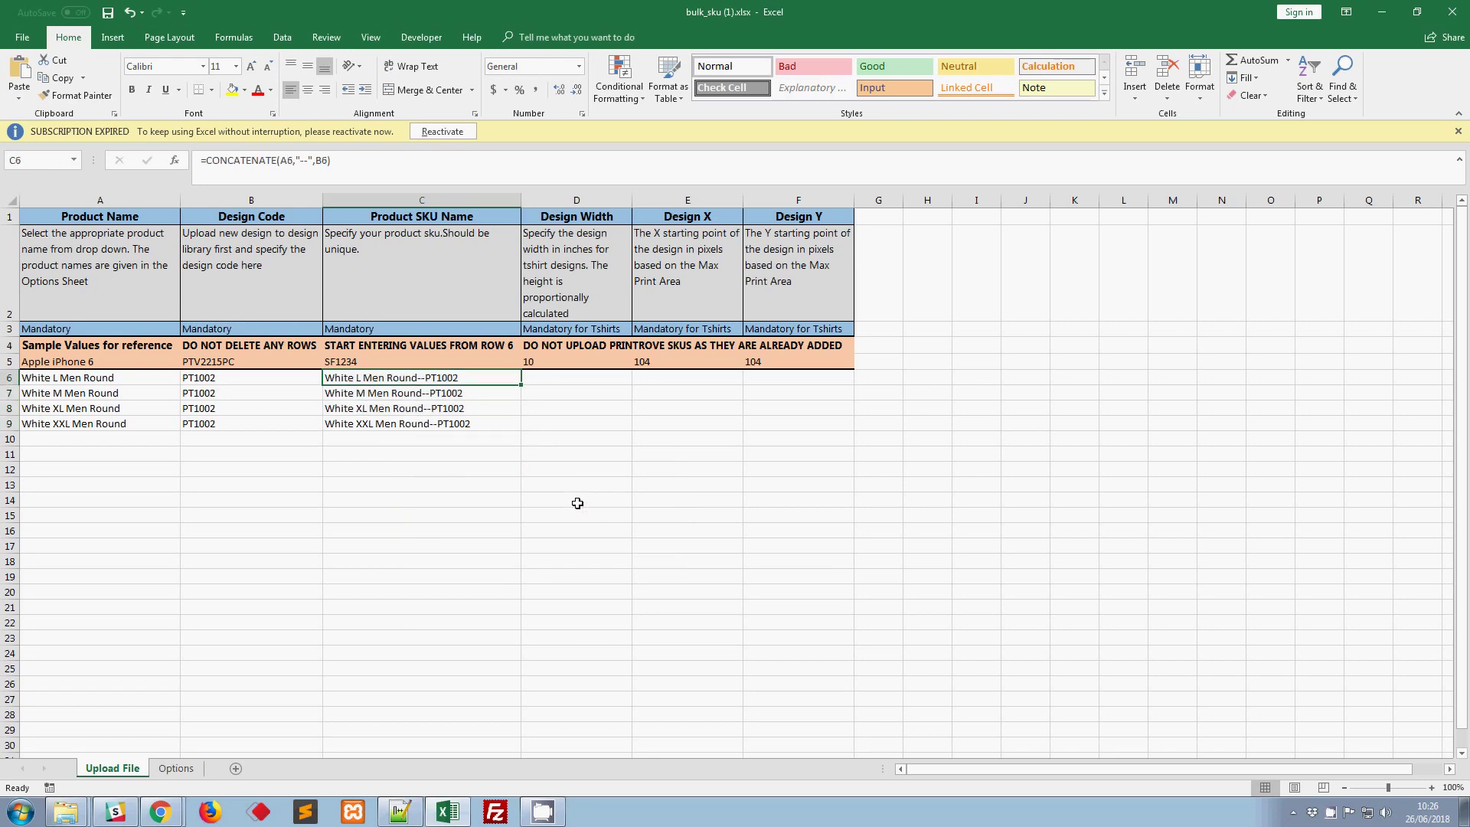
pyautogui.press('Right')
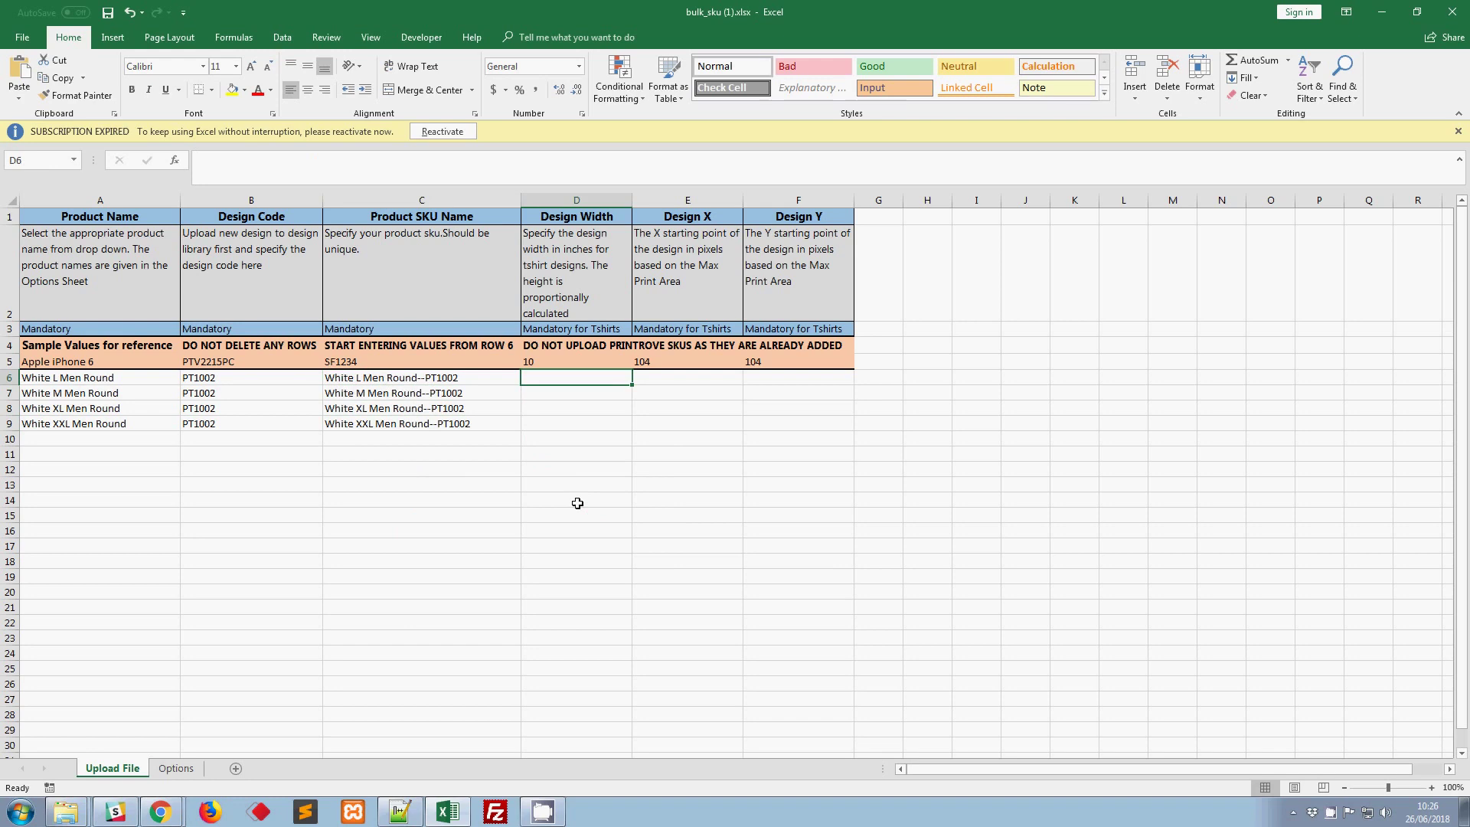
pyautogui.hotkey('alt', 'Tab')
pyautogui.click(371, 292)
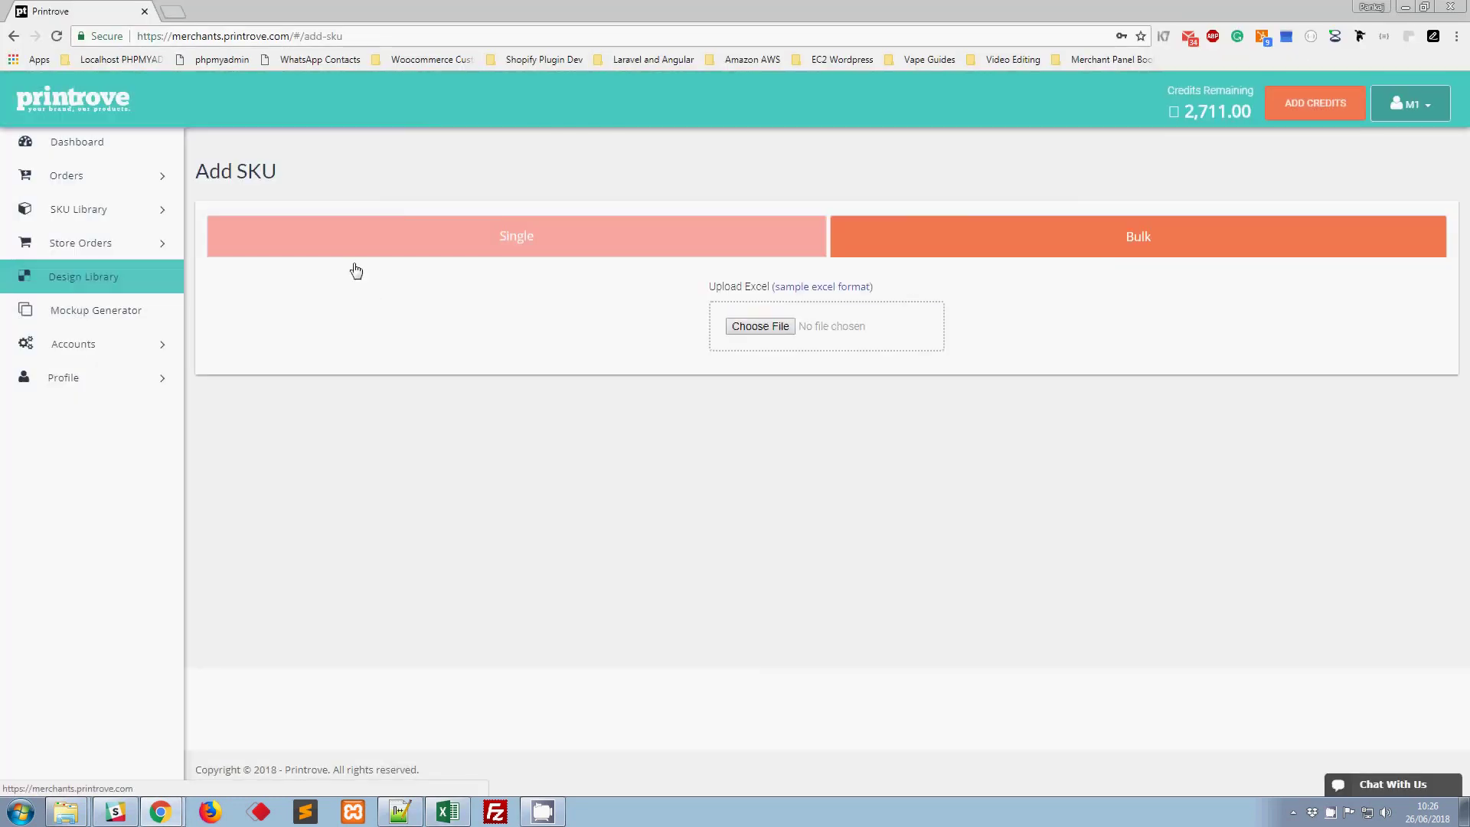
# In the Single form, choose Men Round Neck Tshirts and the White S Men Round product.
pyautogui.click(380, 246)
pyautogui.click(372, 358)
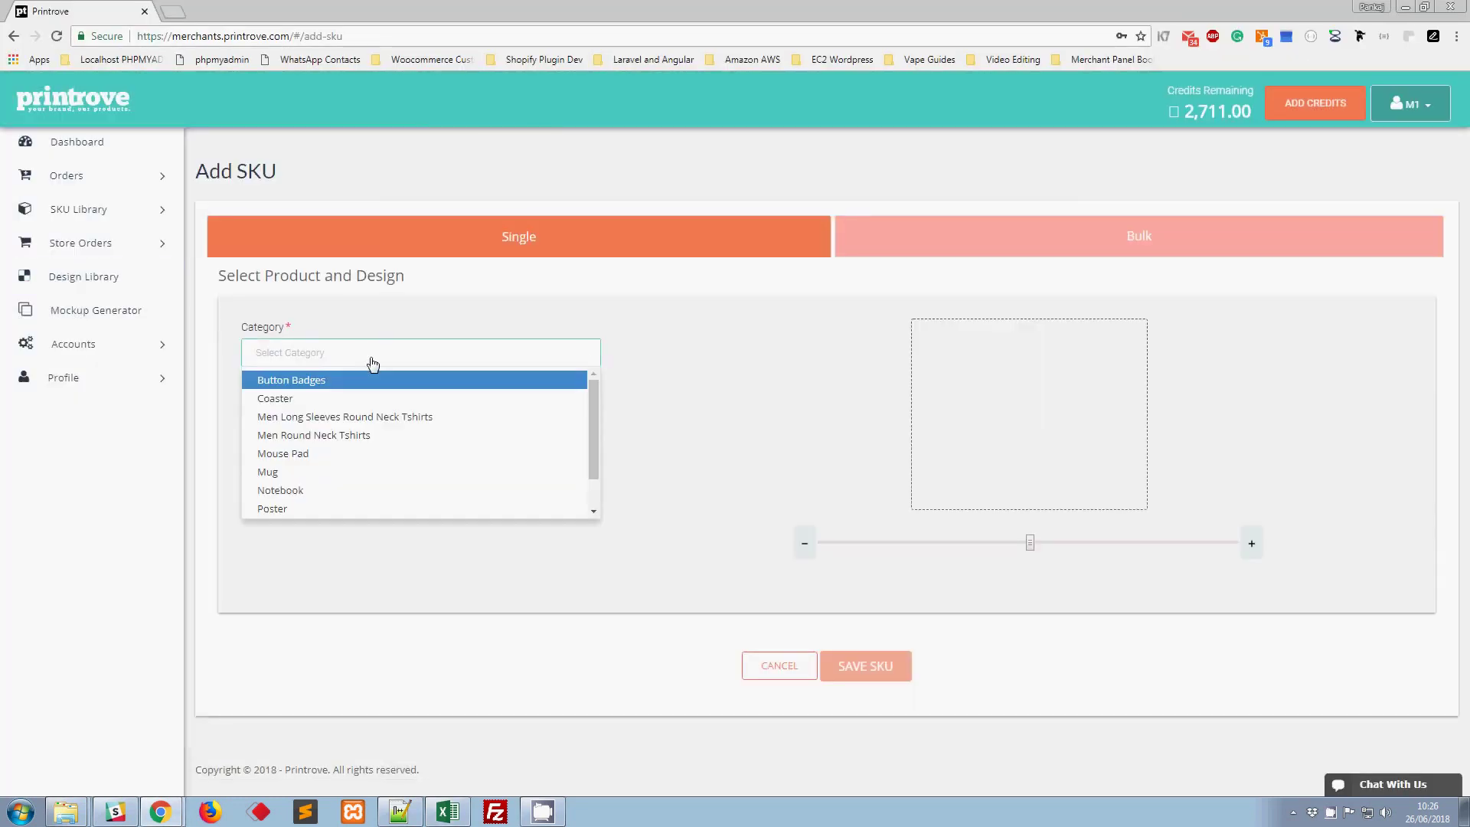
pyautogui.scroll(-1, 337, 490)
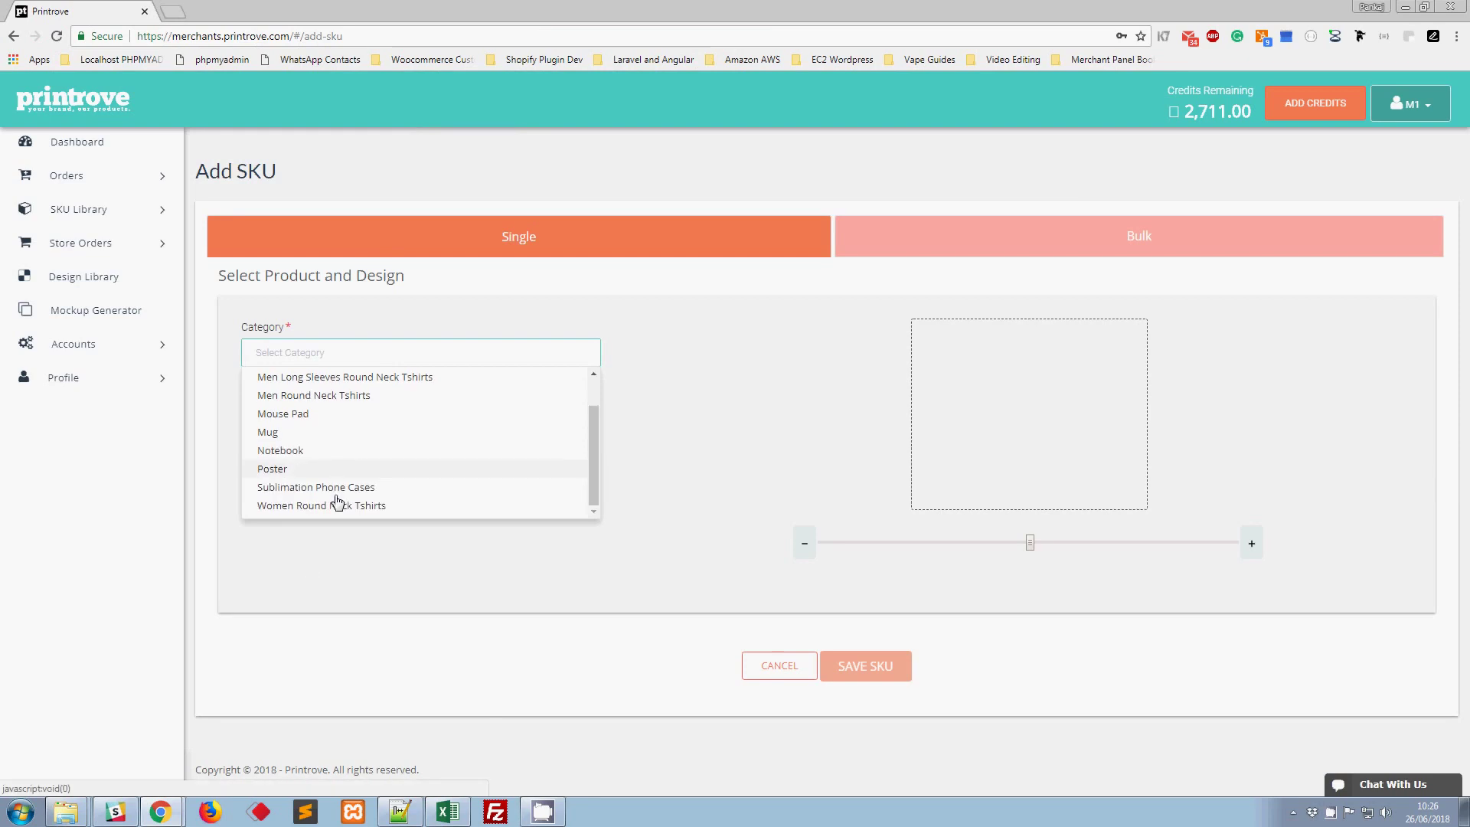
pyautogui.click(356, 393)
pyautogui.click(368, 432)
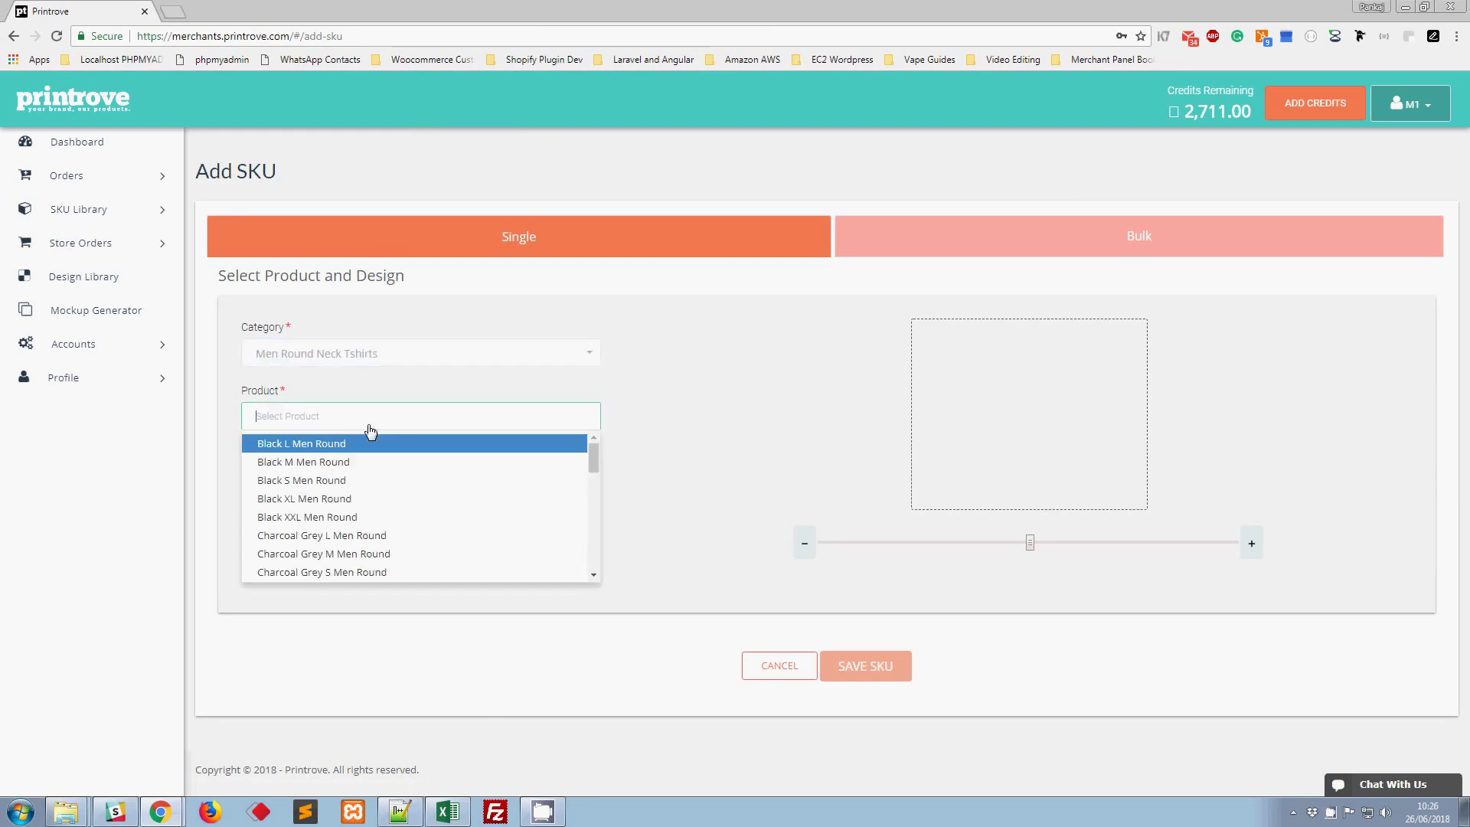
pyautogui.click(328, 480)
pyautogui.scroll(-2, 351, 607)
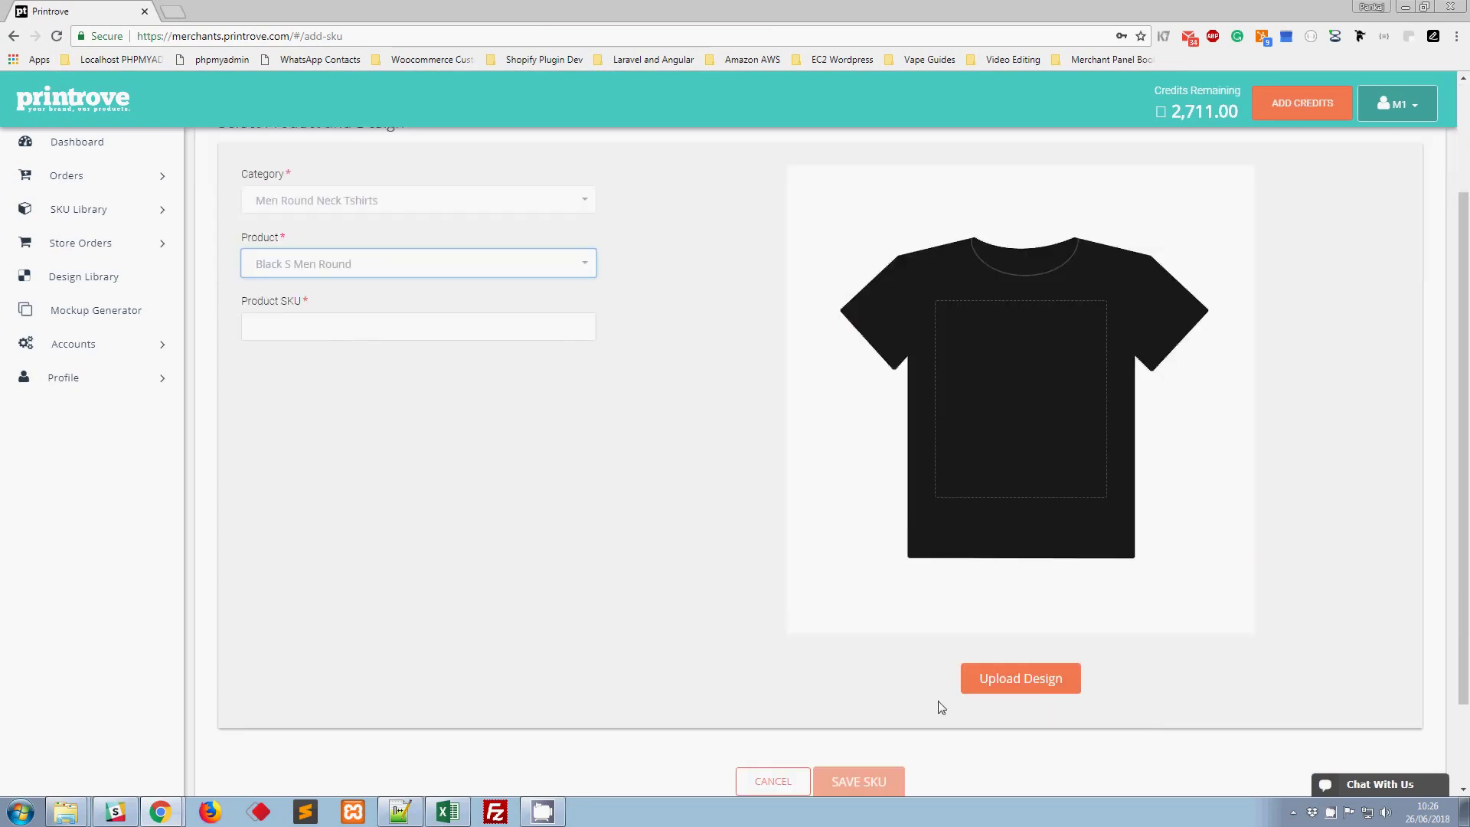
pyautogui.click(295, 268)
pyautogui.scroll(-2, 351, 485)
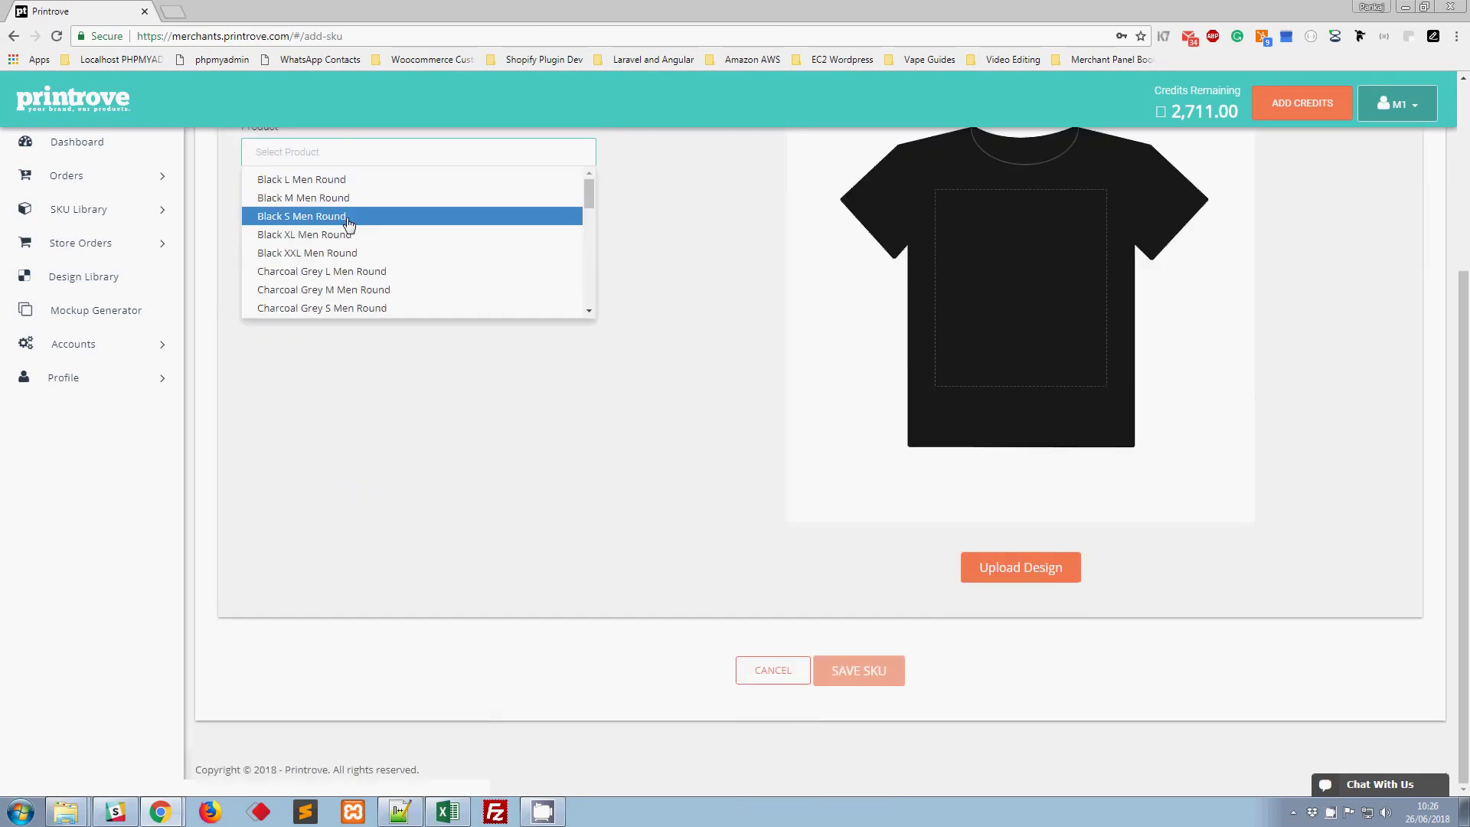
pyautogui.write('white')
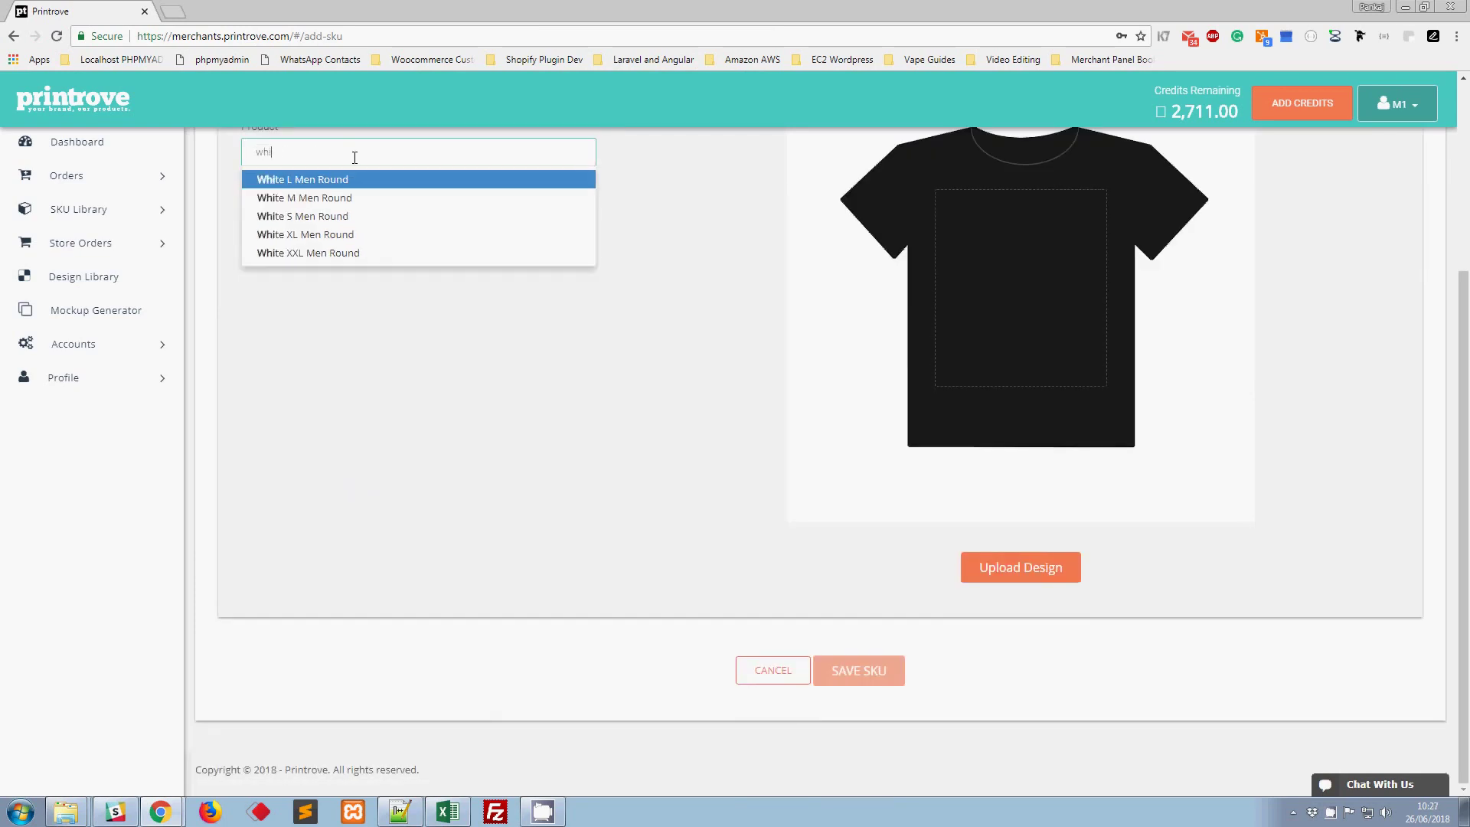
pyautogui.click(321, 215)
pyautogui.scroll(-3, 709, 551)
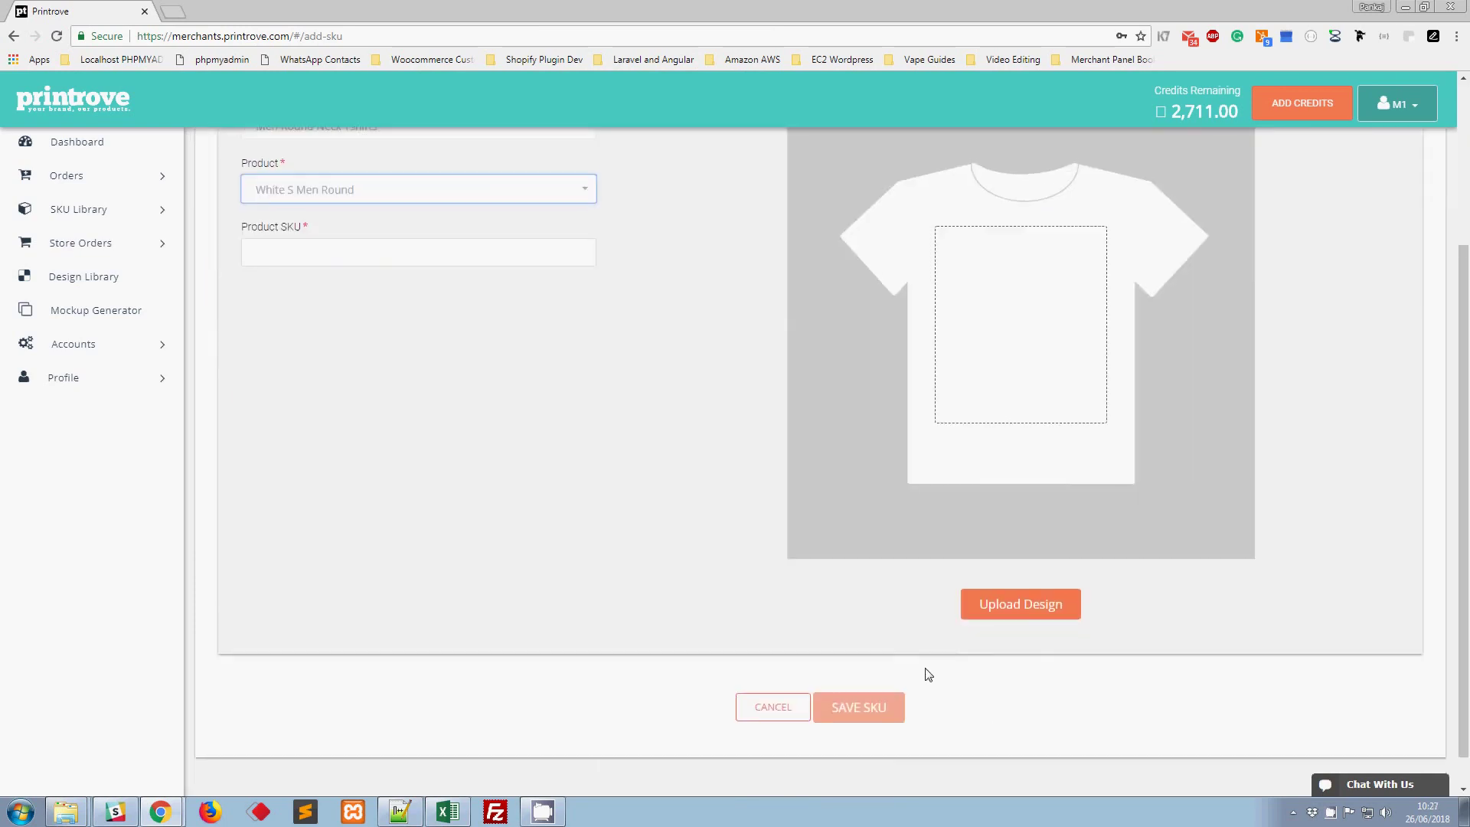
# Place the Be Nice To Yourself design centred at the top of the shirt.
pyautogui.click(1022, 602)
pyautogui.moveTo(475, 360)
pyautogui.click(473, 392)
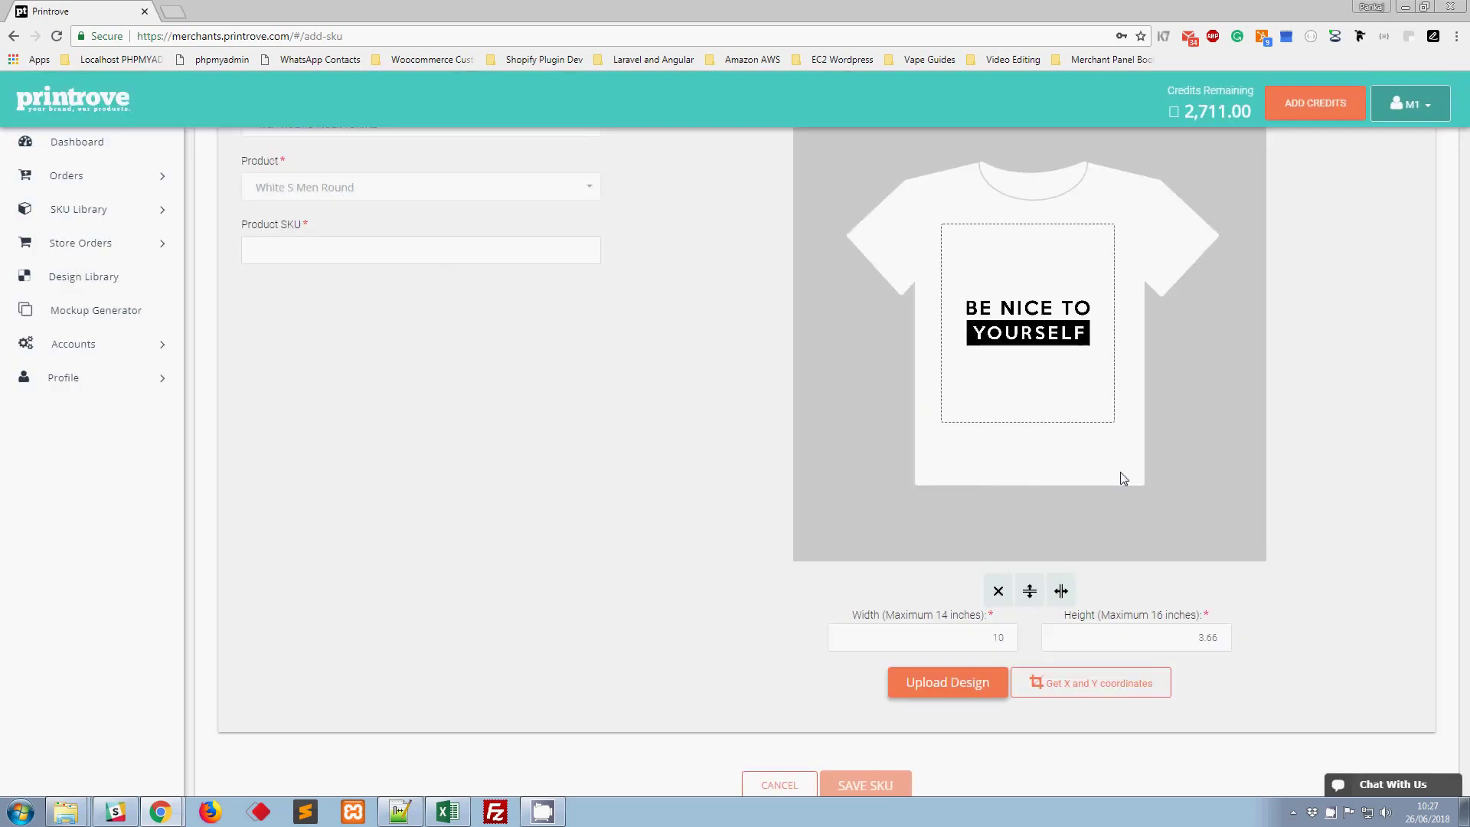
pyautogui.doubleClick(980, 640)
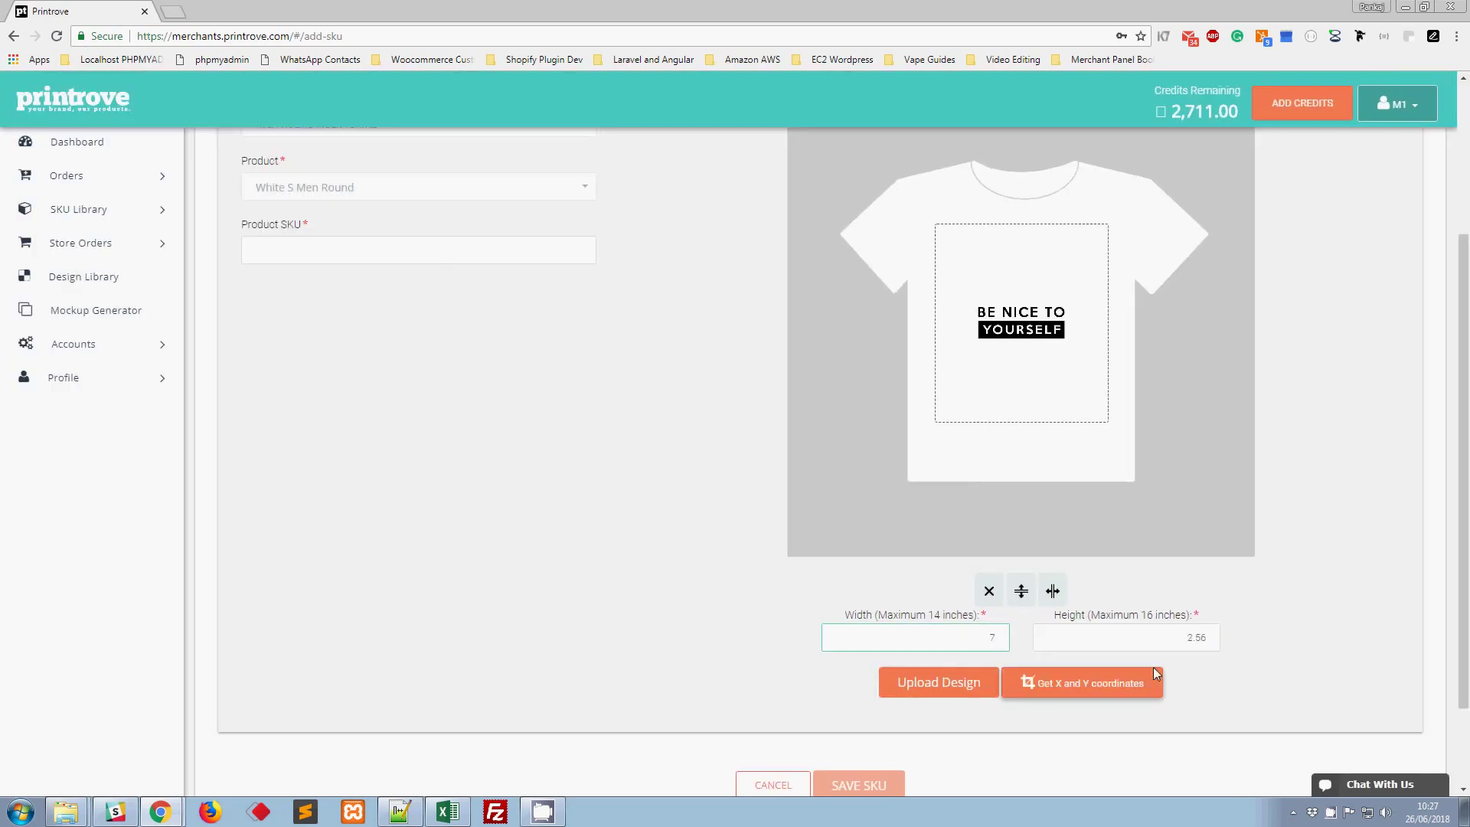
pyautogui.click(1052, 591)
pyautogui.moveTo(1020, 251); pyautogui.dragTo(1030, 231)
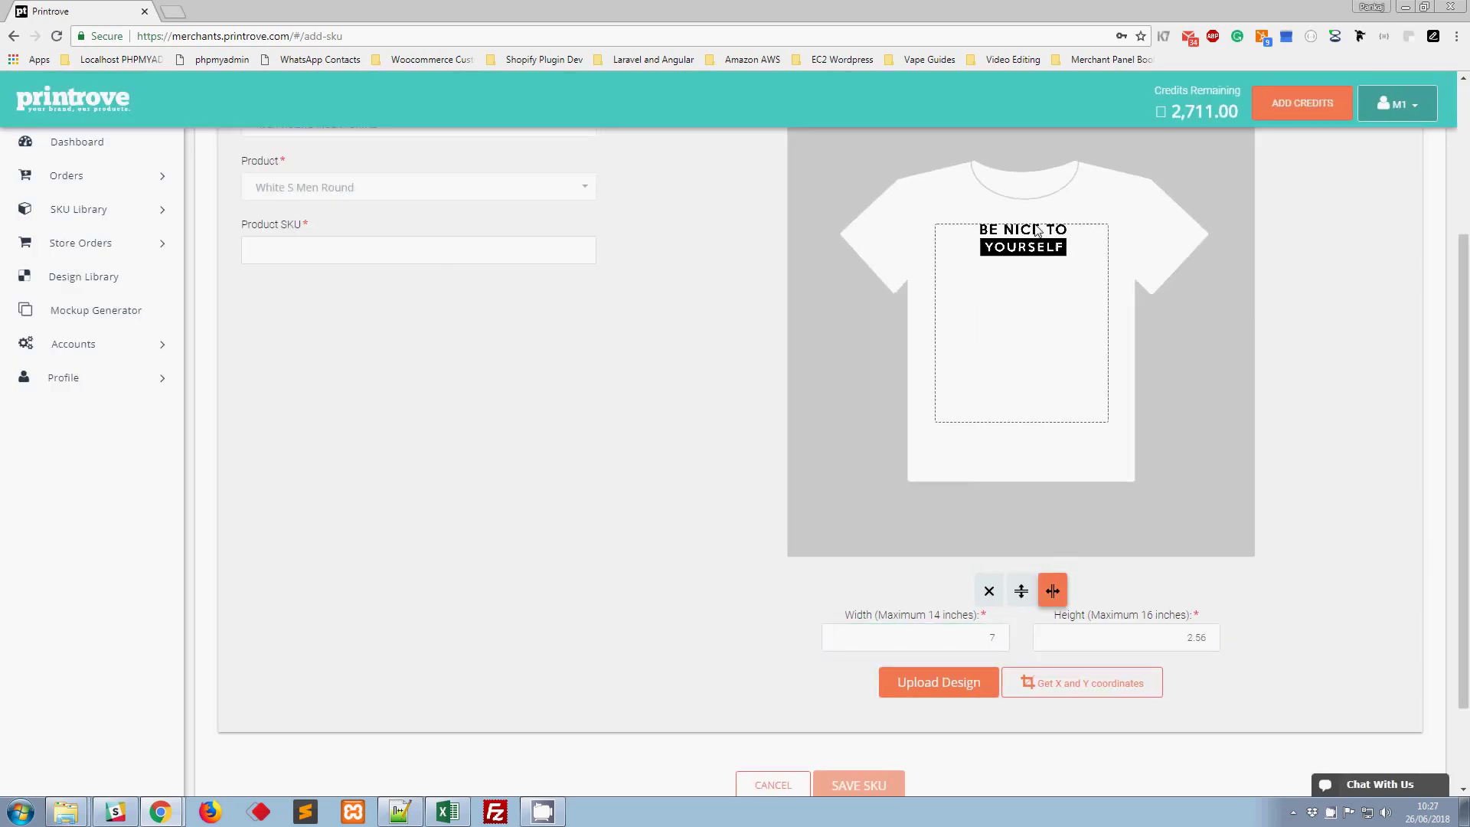
pyautogui.click(1053, 591)
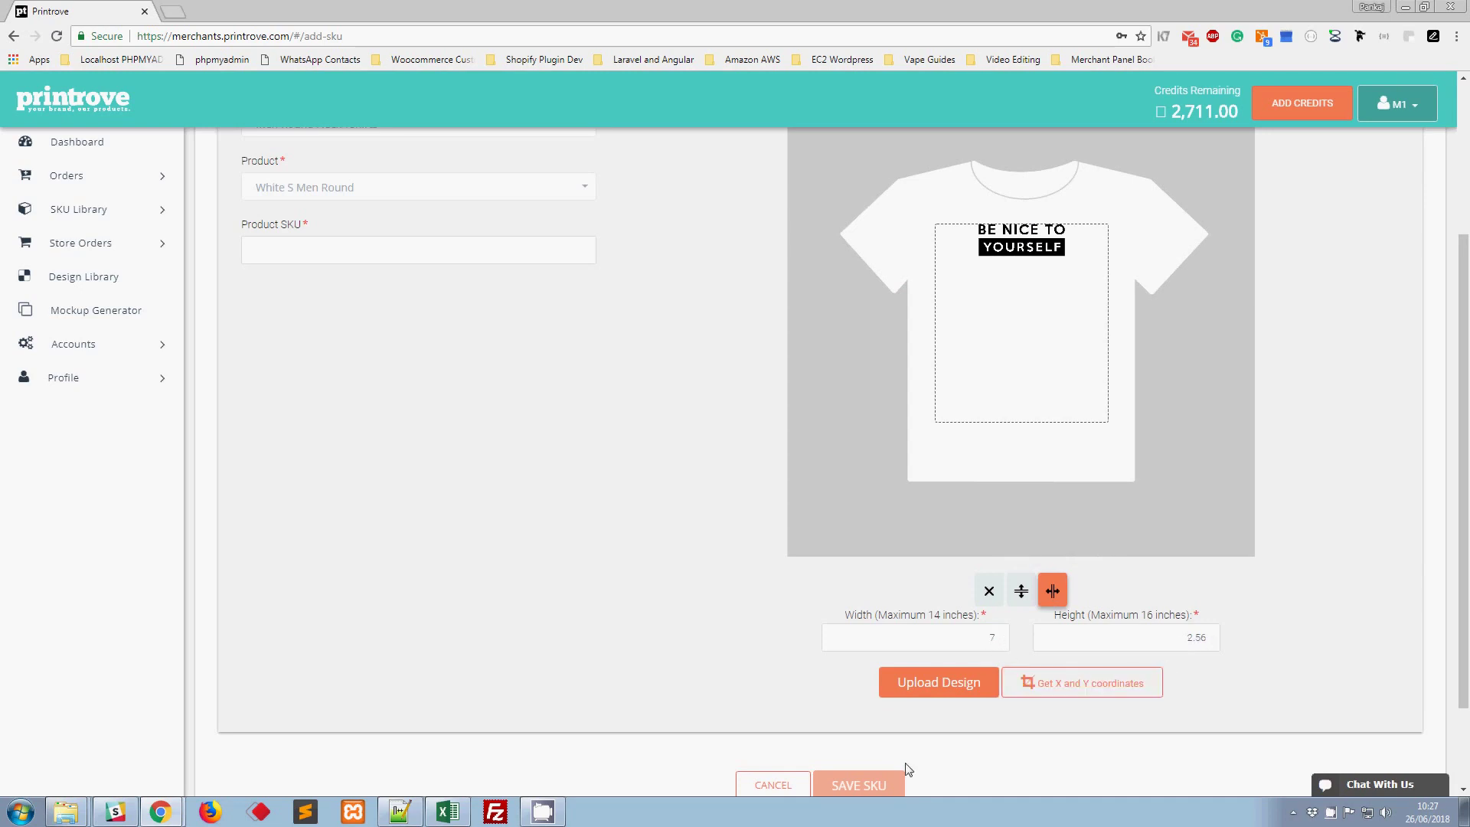
# Enter design width 7 in D6, then generate the design's X and Y coordinates in Printrove.
pyautogui.hotkey('alt', 'Tab')
pyautogui.write('7')
pyautogui.press('Return')
pyautogui.press('Up')
pyautogui.press('Right')
pyautogui.hotkey('alt', 'Tab')
pyautogui.click(1049, 689)
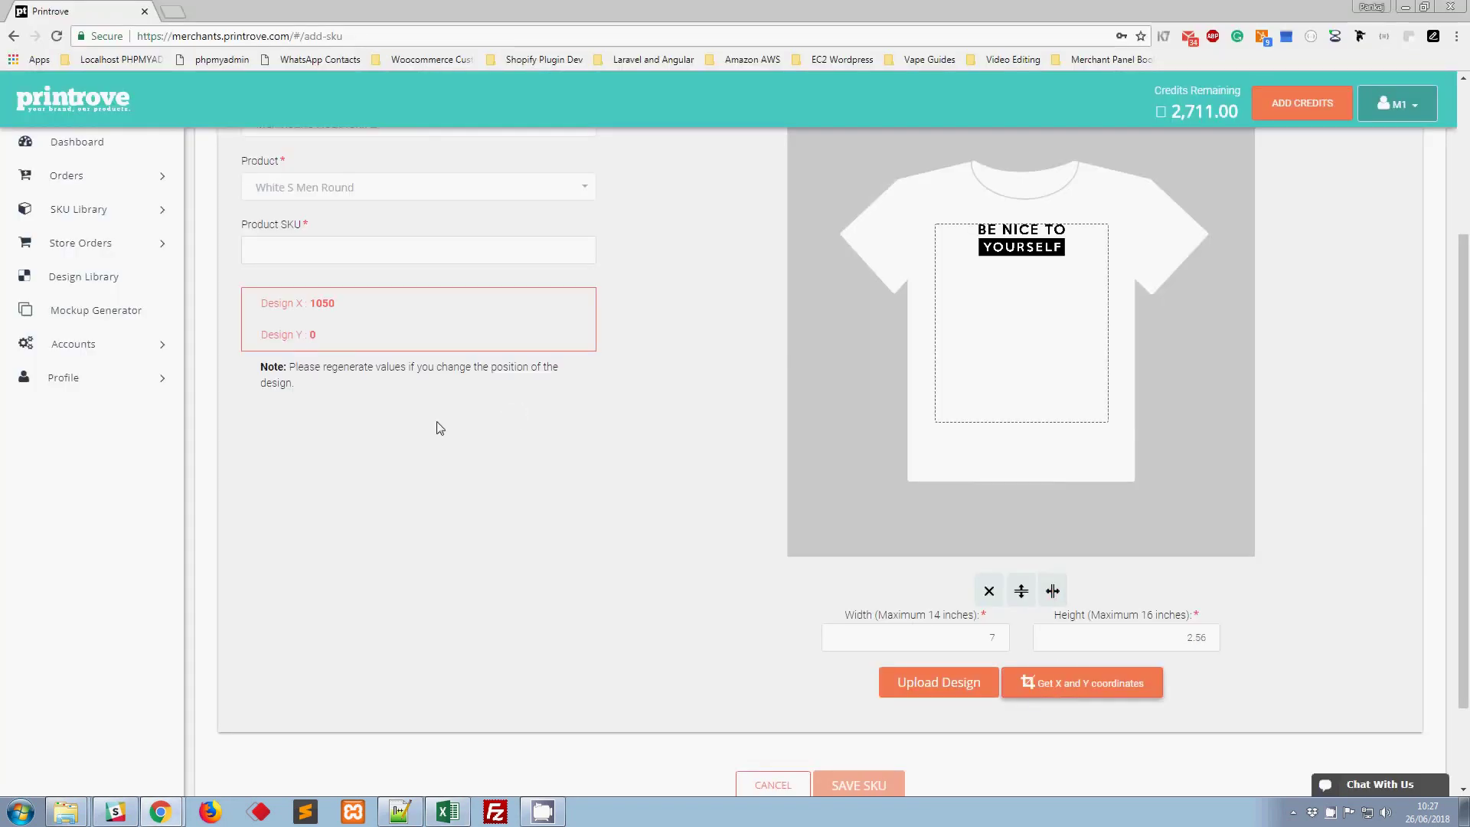
# Enter Design X 1050 in E6 and Design Y 0 in F6.
pyautogui.hotkey('alt', 'Tab')
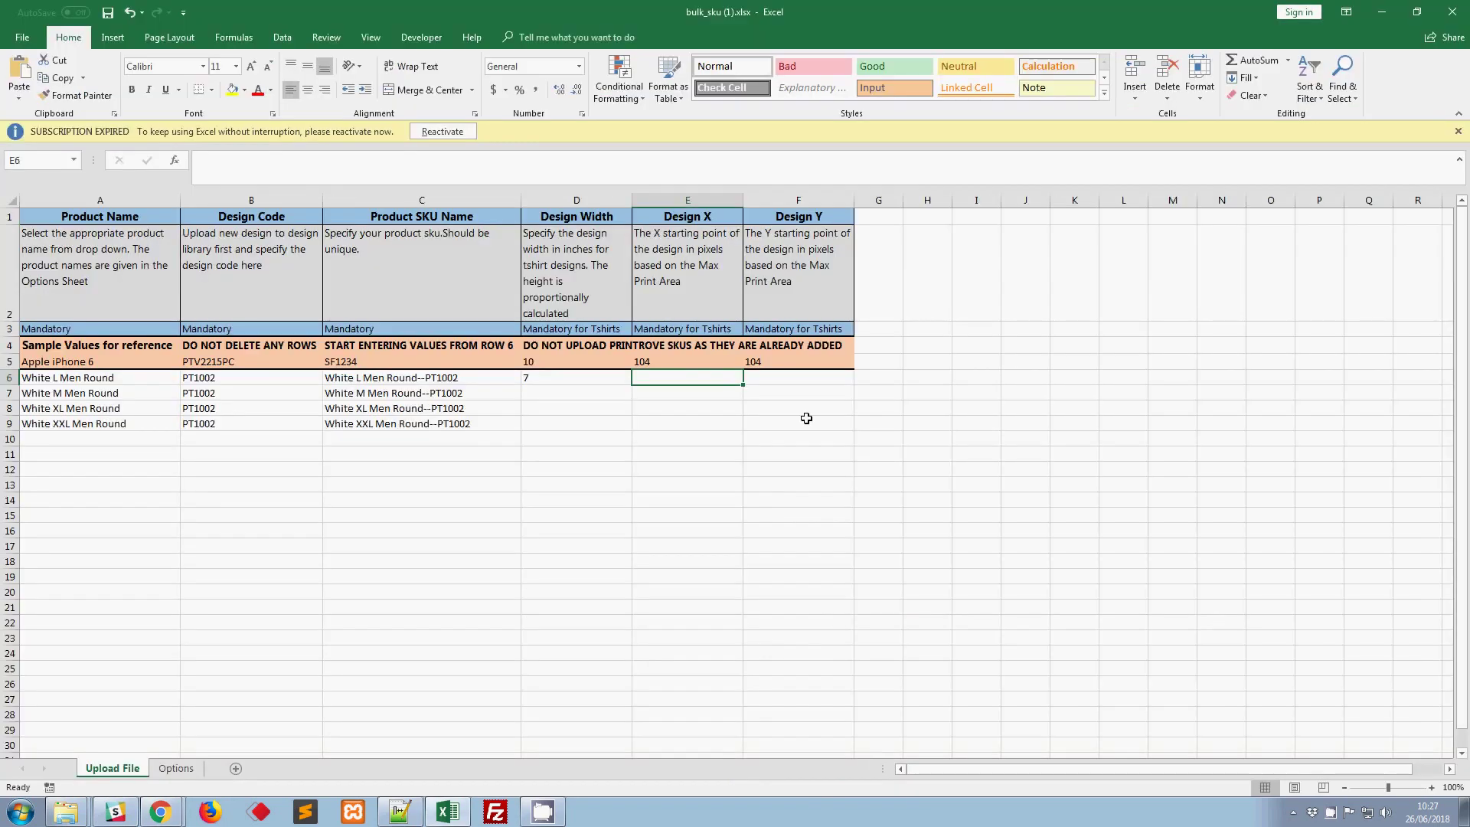
pyautogui.write('1050')
pyautogui.press('Tab')
pyautogui.write('0')
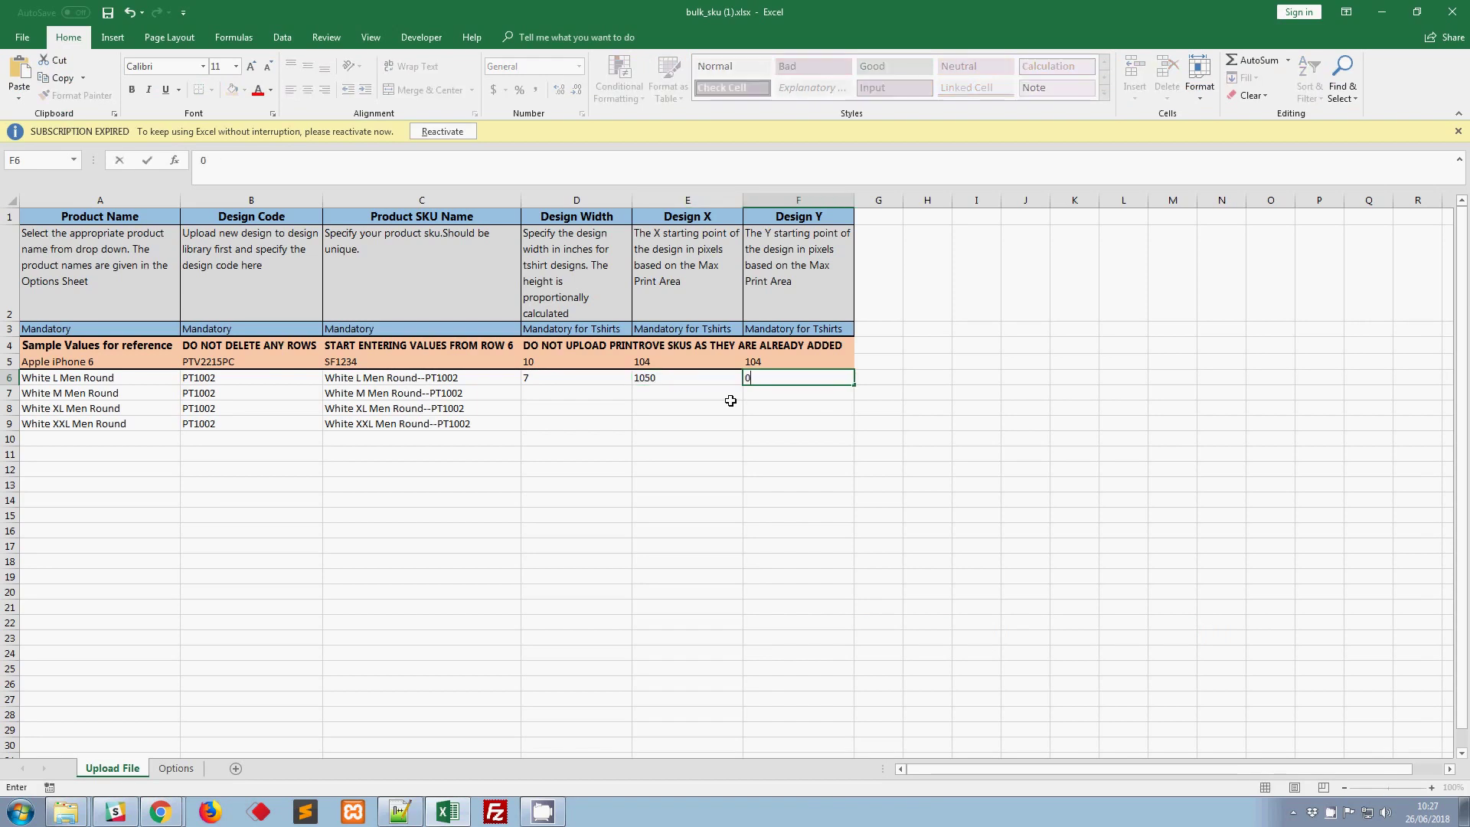
pyautogui.press('Left')
pyautogui.press('Left')
pyautogui.press('Left')
# Fill width 7, X 1050 and Y 0 from row 6 down to rows 7–9.
pyautogui.press('Down')
pyautogui.press('Down')
pyautogui.press('Down')
pyautogui.press('Right')
pyautogui.hotkey('shift', 'Up')
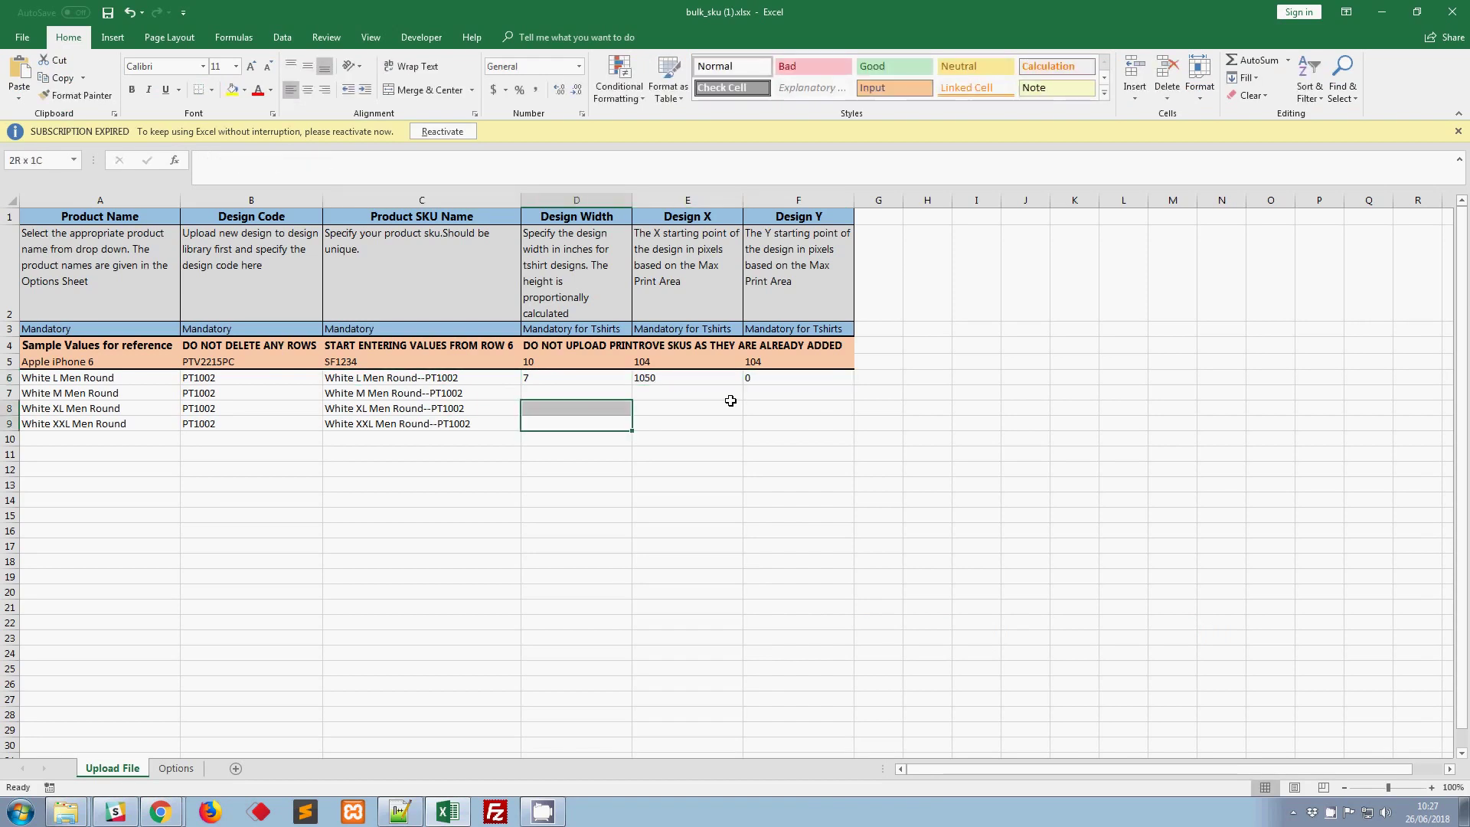
pyautogui.hotkey('shift', 'Right')
pyautogui.hotkey('shift', 'Right')
pyautogui.hotkey('shift', 'Up')
pyautogui.hotkey('shift', 'Up')
pyautogui.hotkey('ctrl', 'd')
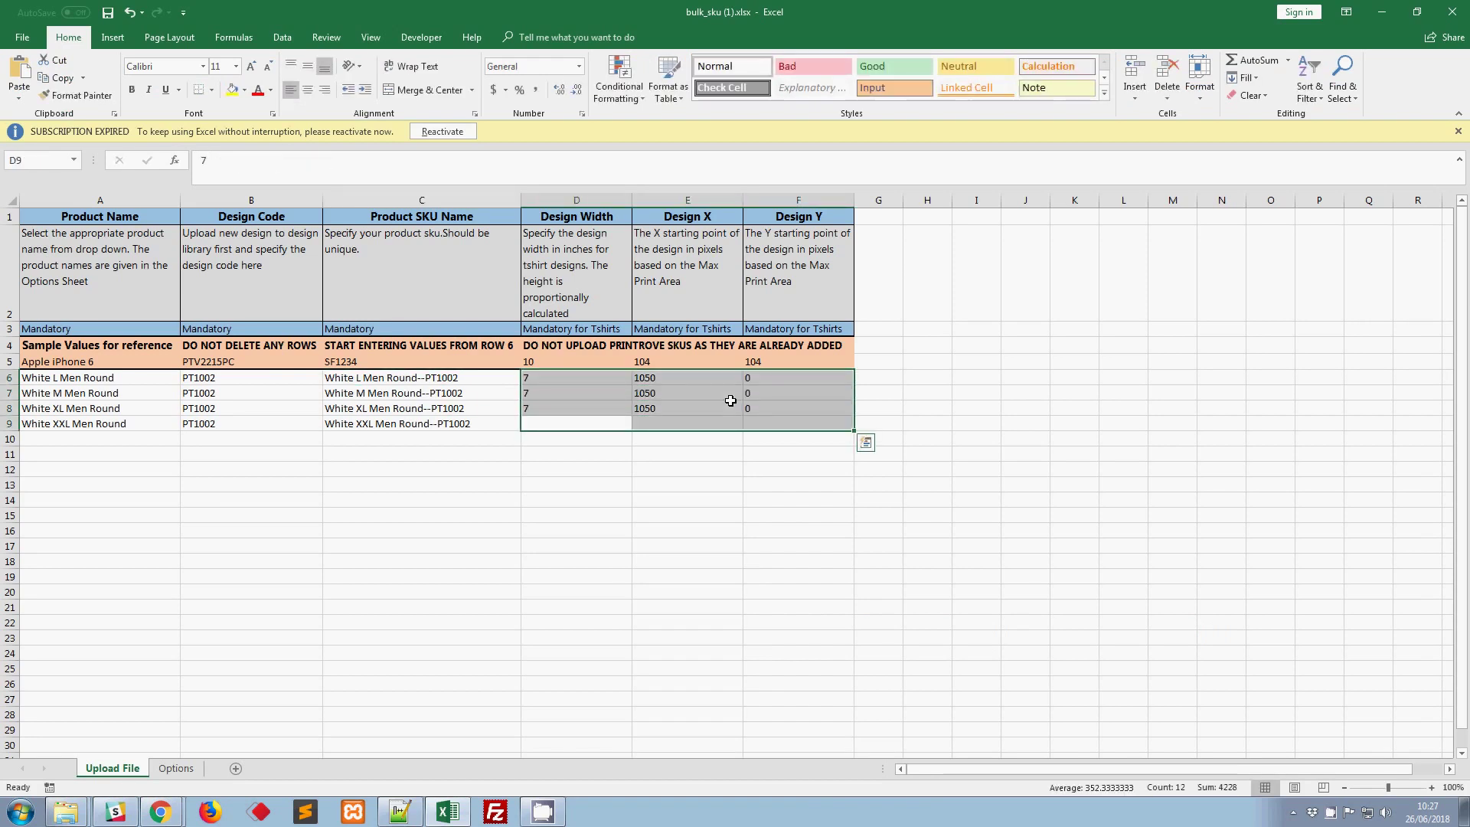
pyautogui.press('Right')
pyautogui.press('Left')
pyautogui.press('Left')
pyautogui.press('Right')
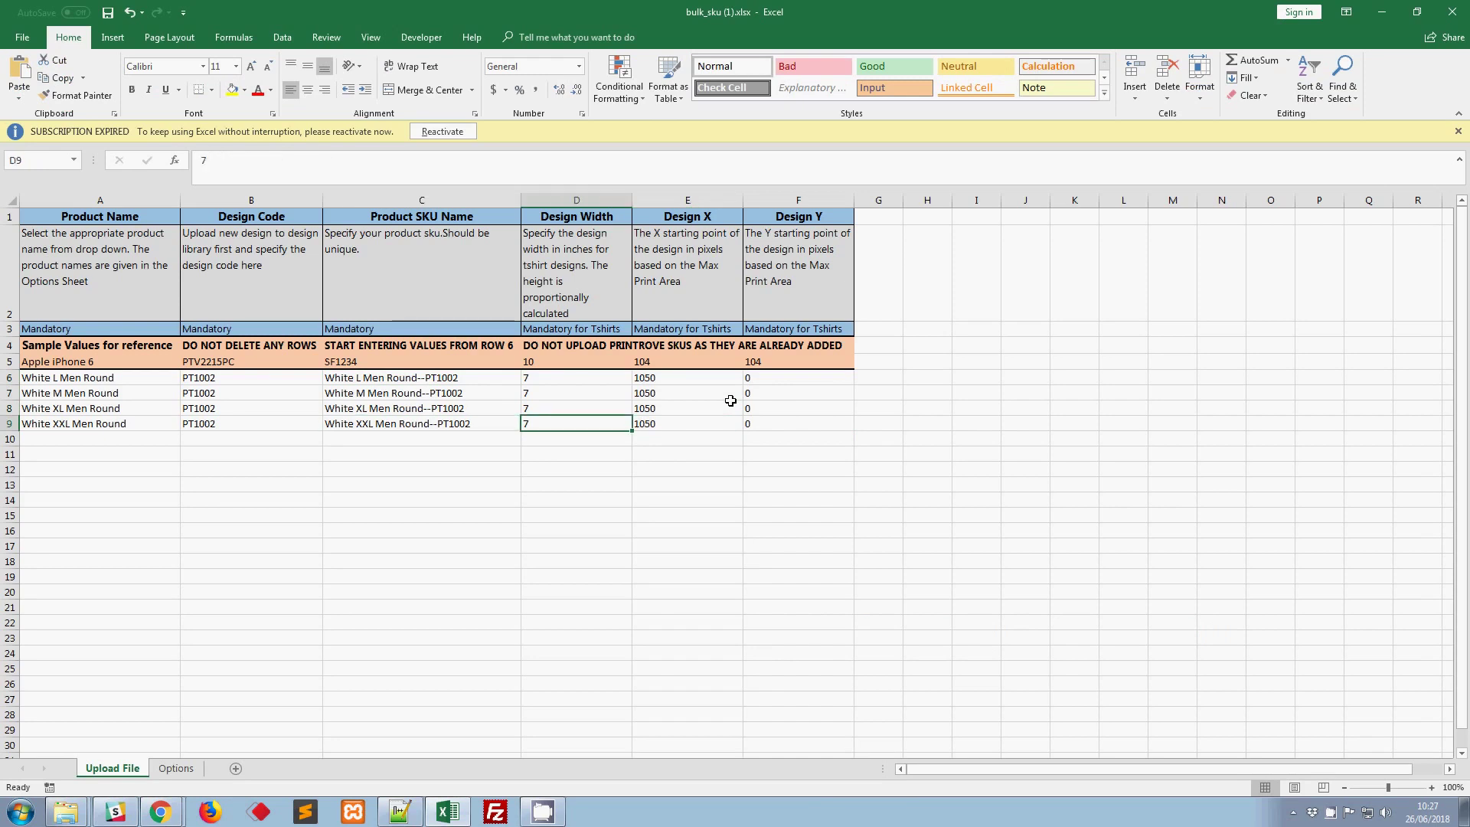
# Review the filled rows 6–9 and start saving the workbook under a new name with F12.
pyautogui.press('Up')
pyautogui.press('Up')
pyautogui.press('Up')
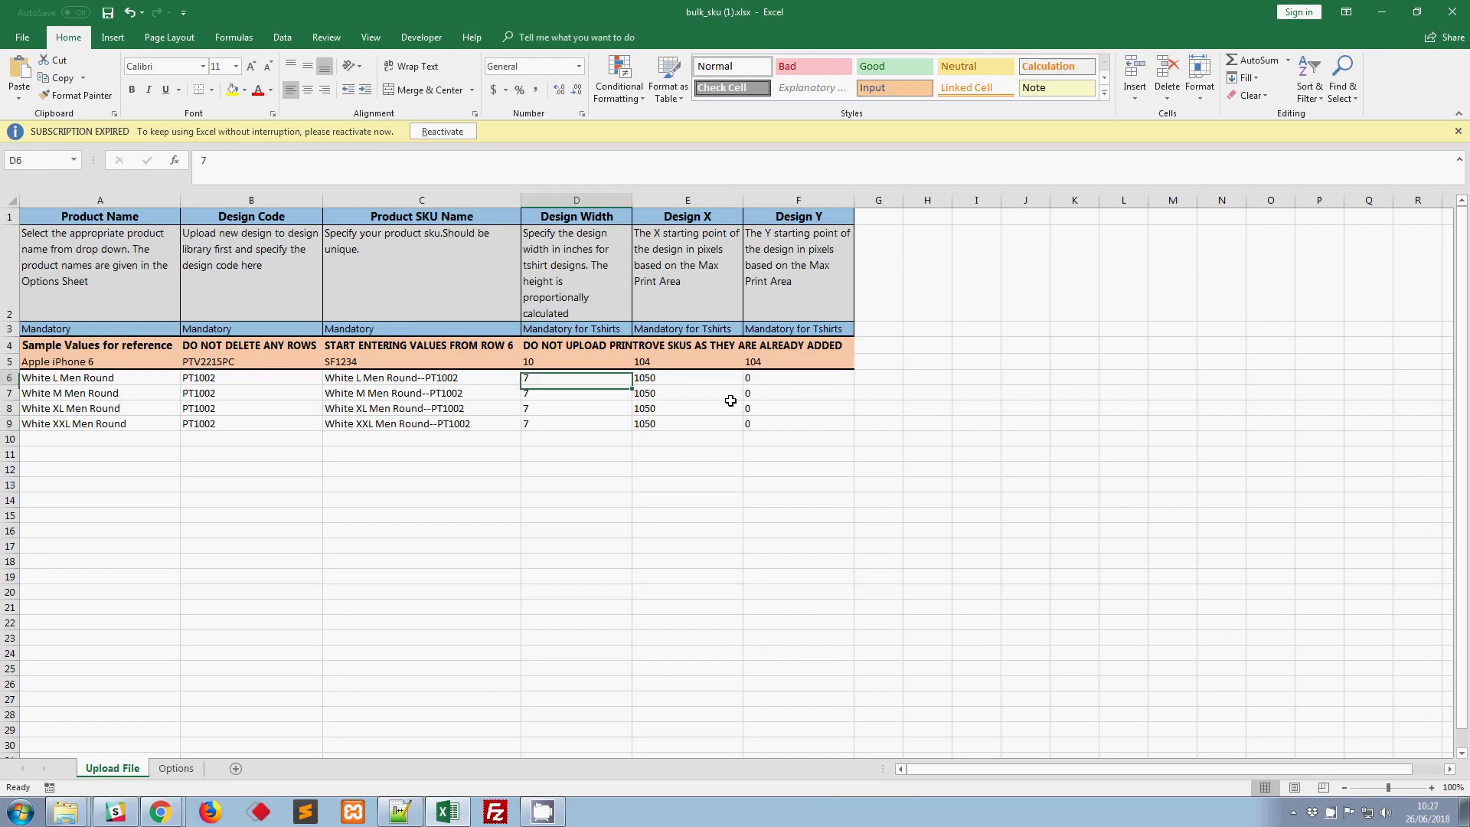
pyautogui.hotkey('shift', 'Right')
pyautogui.hotkey('shift', 'Right')
pyautogui.hotkey('shift', 'Down')
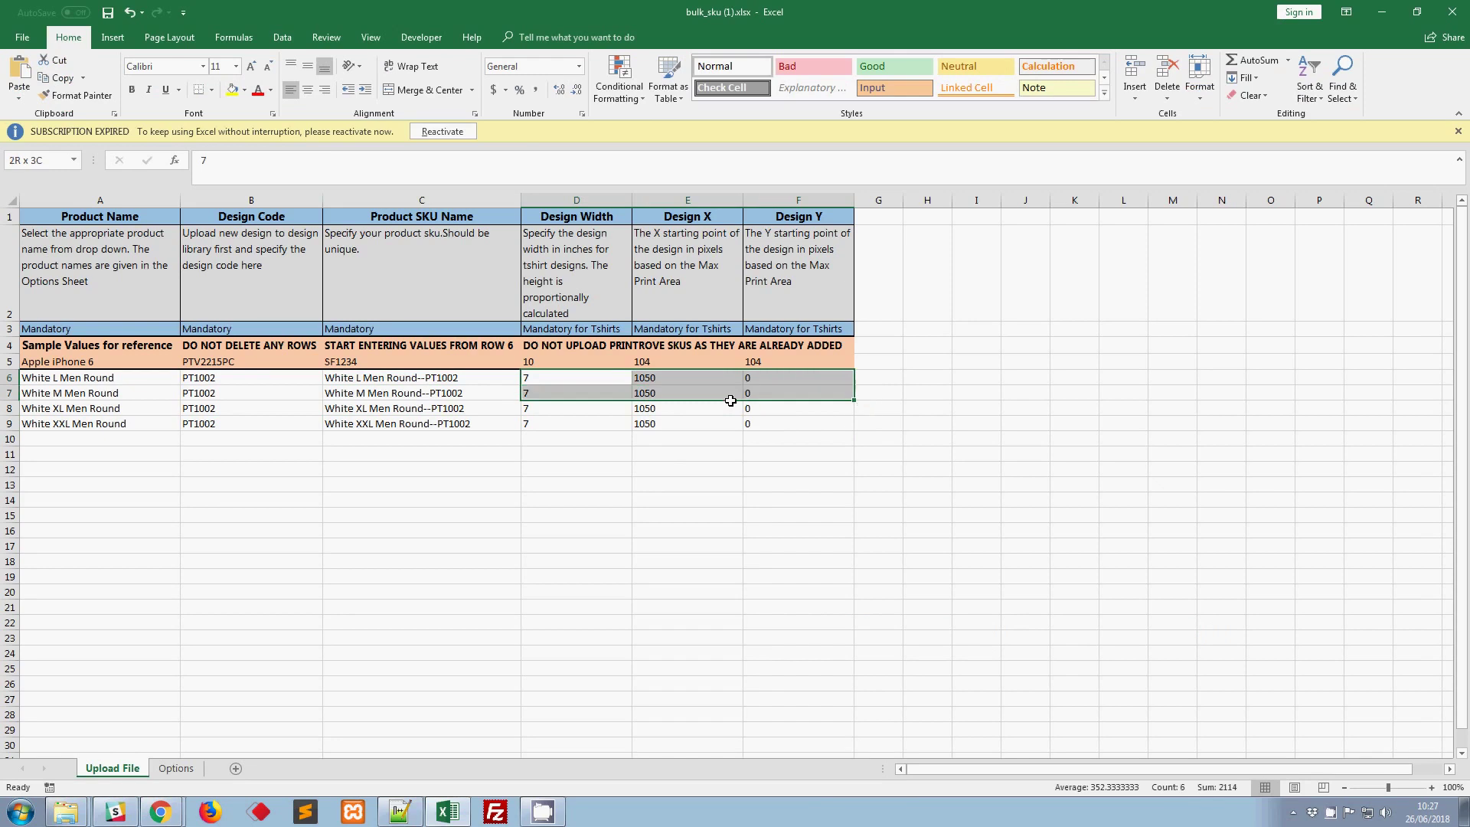
pyautogui.hotkey('shift', 'Down')
pyautogui.hotkey('shift', 'Down')
pyautogui.press('Left')
pyautogui.press('Left')
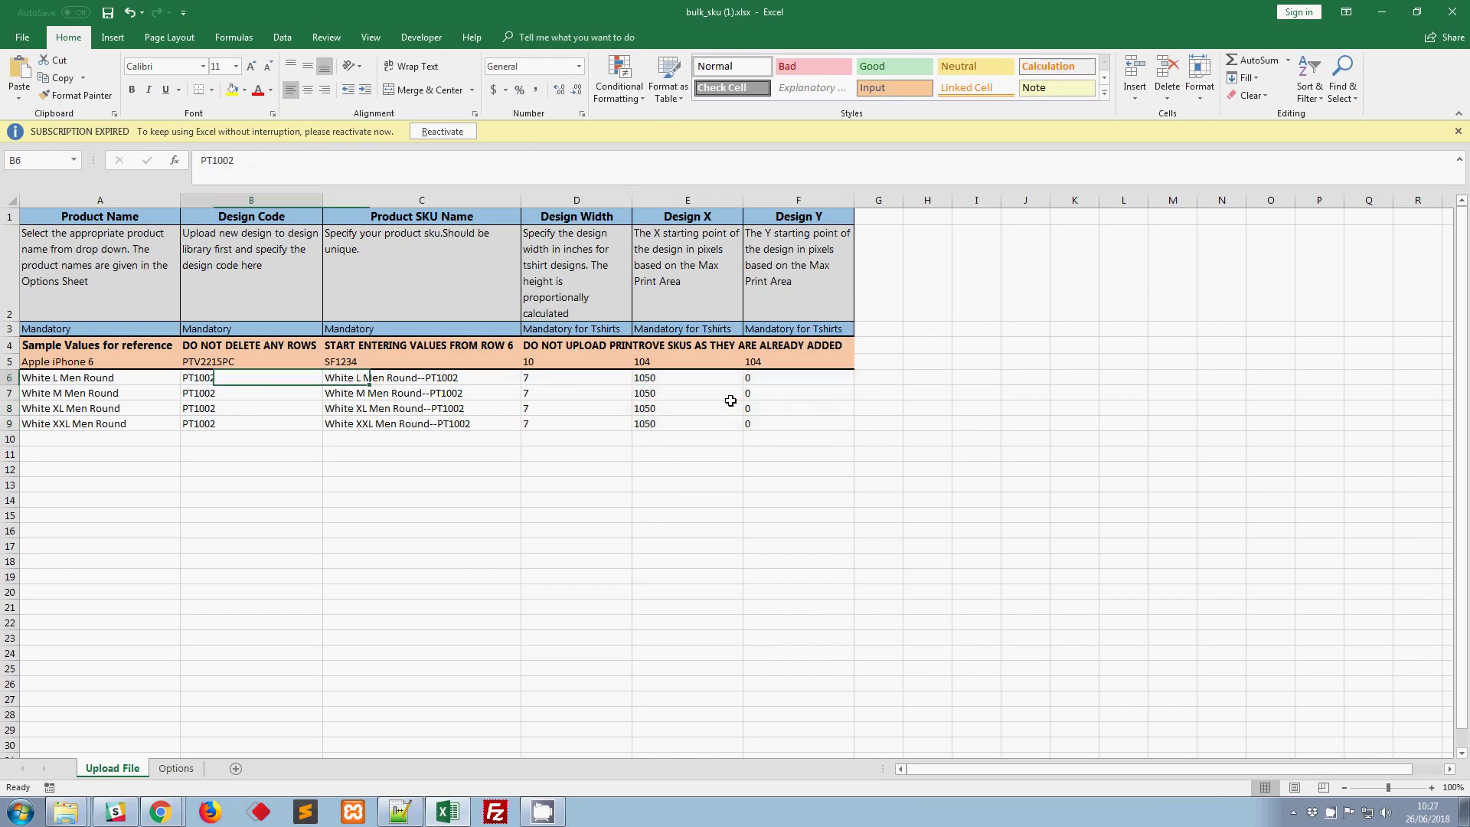
pyautogui.press('Left')
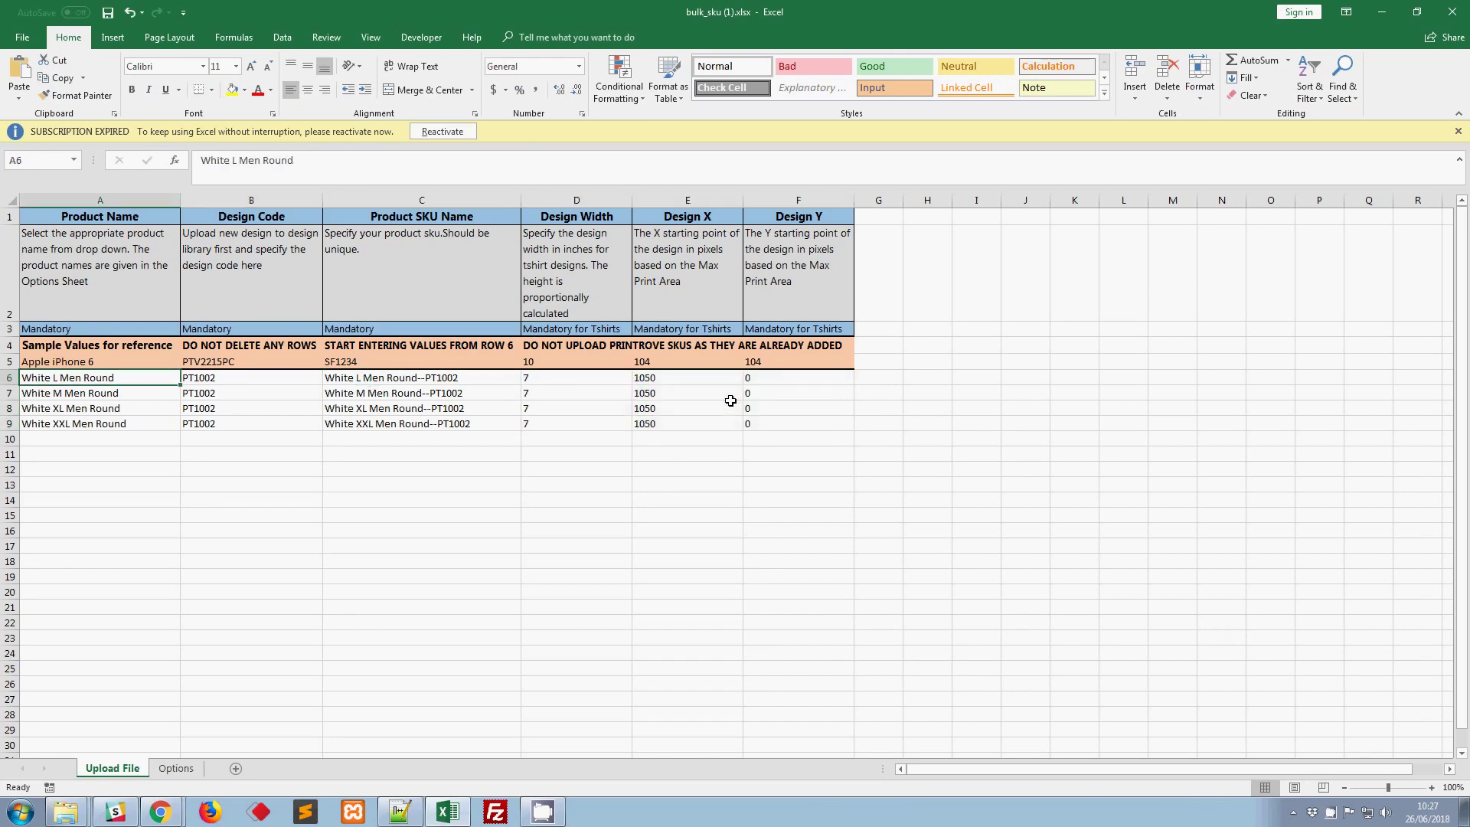
pyautogui.press('Down')
pyautogui.press('Right')
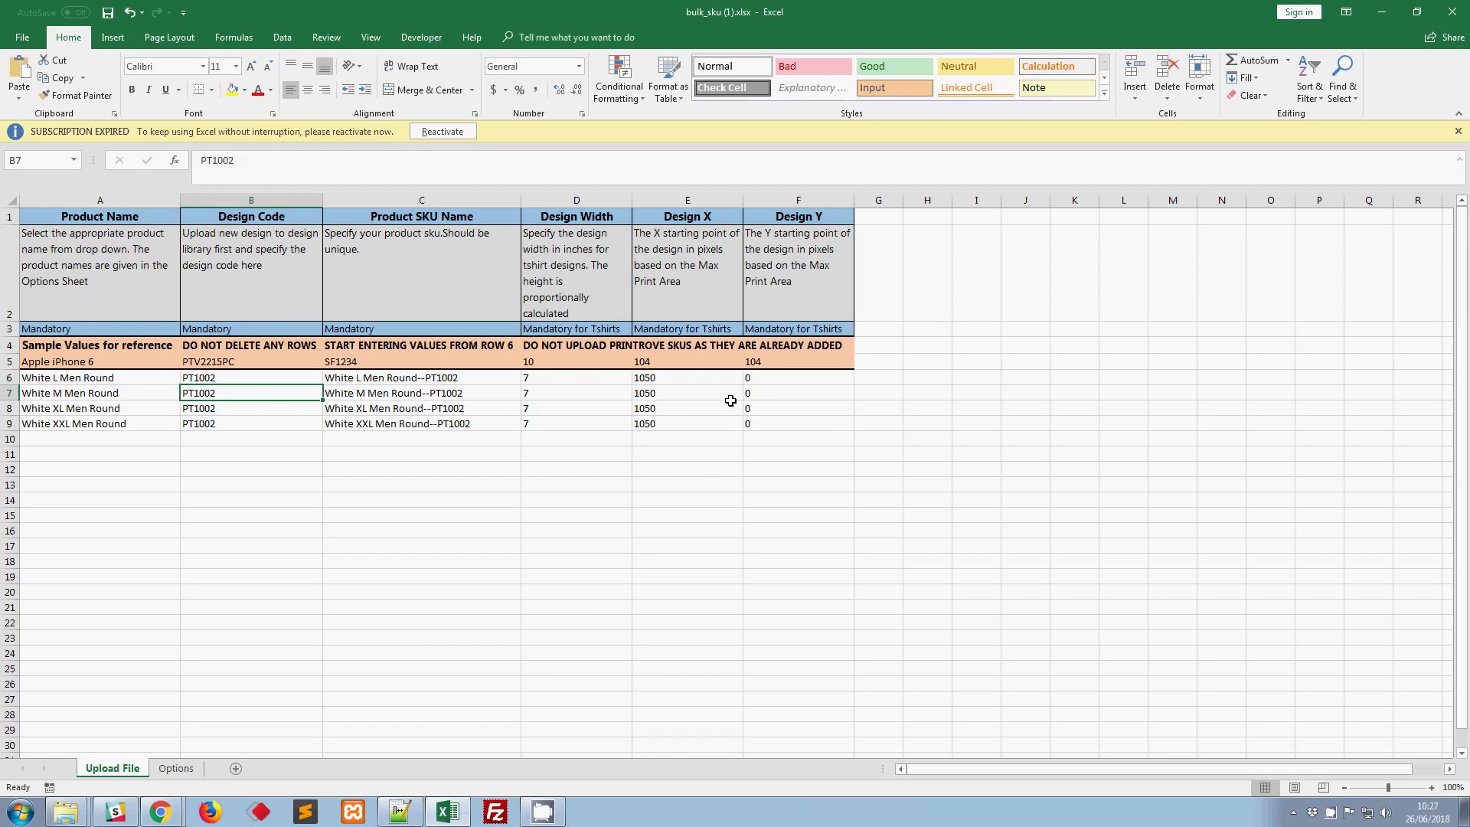
pyautogui.press('F12')
# Browse the Save As dialog to the Designs folder on the Desktop.
pyautogui.click(118, 34)
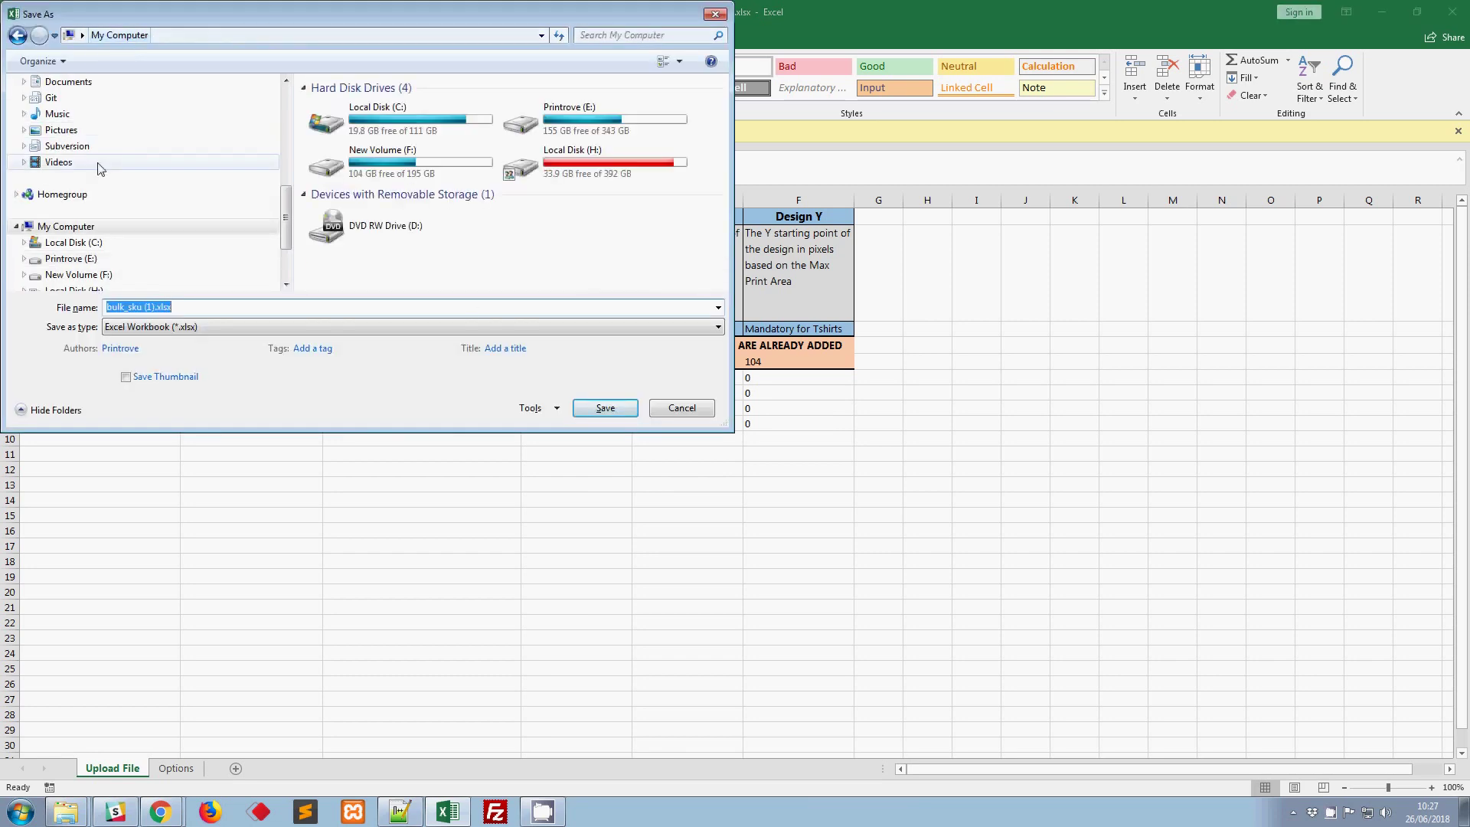
pyautogui.click(57, 113)
pyautogui.scroll(5, 84, 130)
pyautogui.click(63, 82)
pyautogui.click(549, 161)
pyautogui.scroll(-5, 582, 199)
pyautogui.scroll(5, 612, 222)
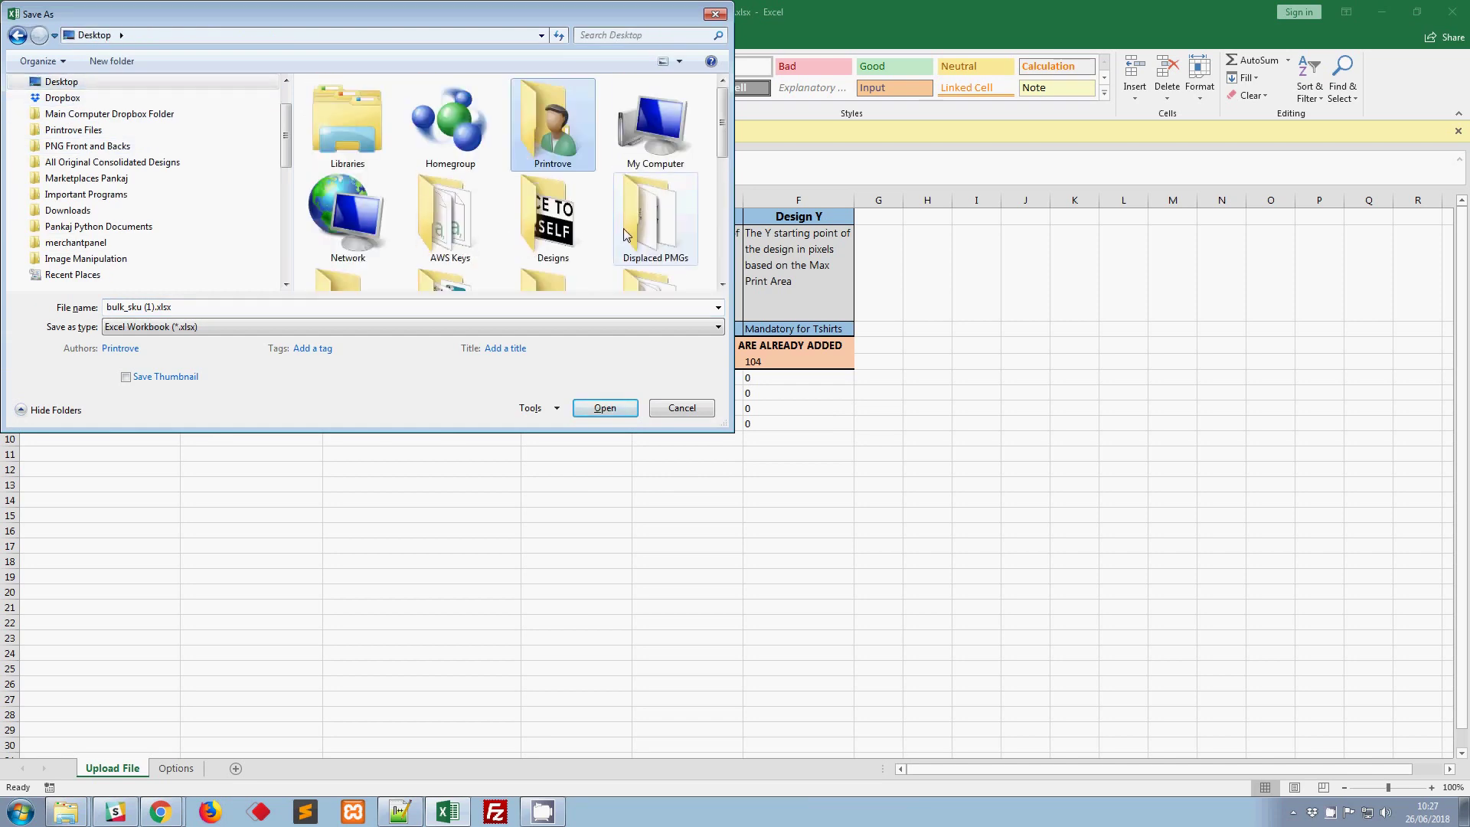
pyautogui.click(536, 213)
pyautogui.doubleClick(536, 213)
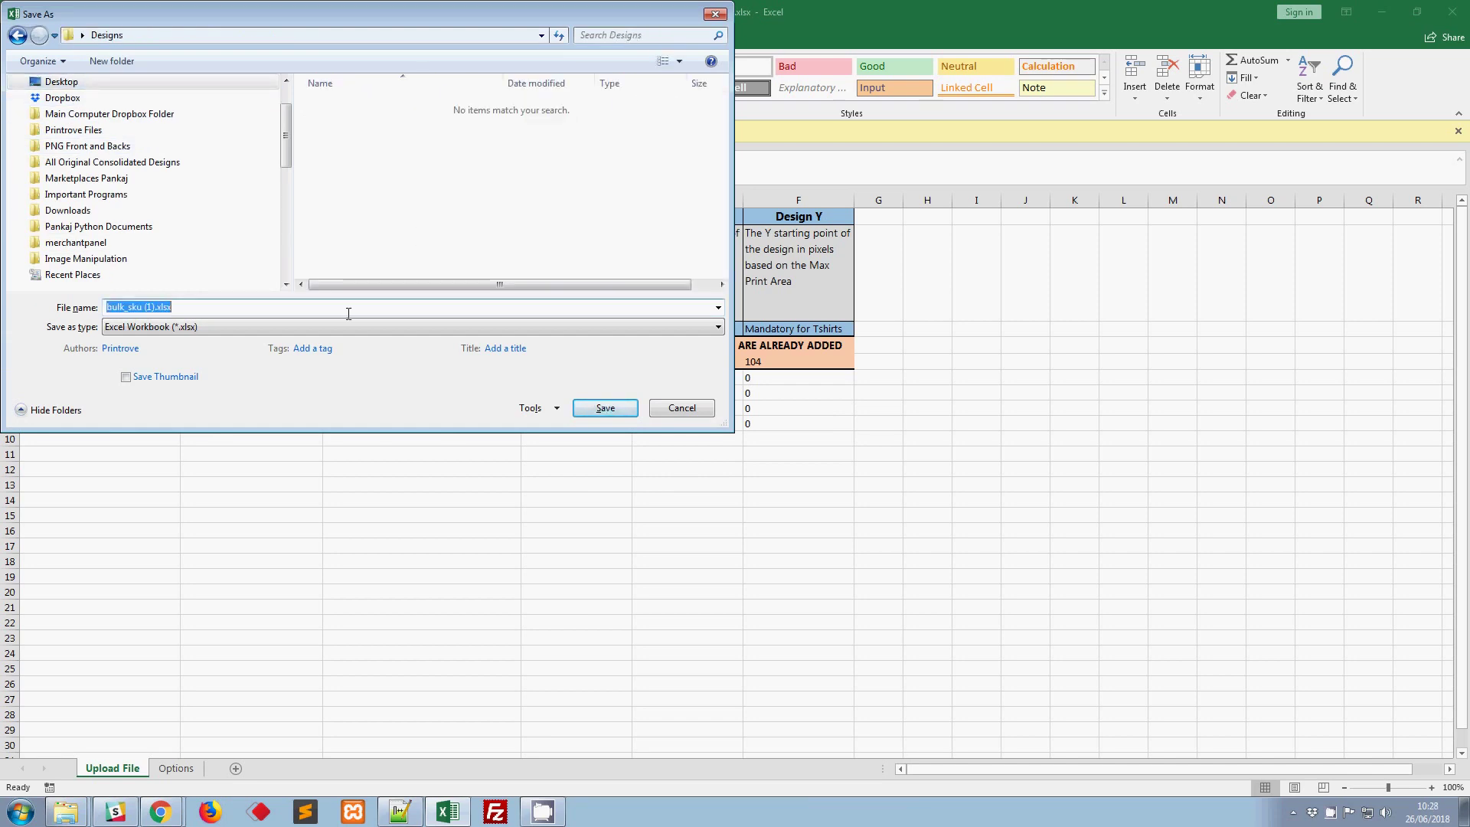
# Name the workbook 'PT1002 White' and save it there.
pyautogui.write('abc')
pyautogui.press('BackSpace')
pyautogui.press('BackSpace')
pyautogui.press('BackSpace')
pyautogui.write('PT10')
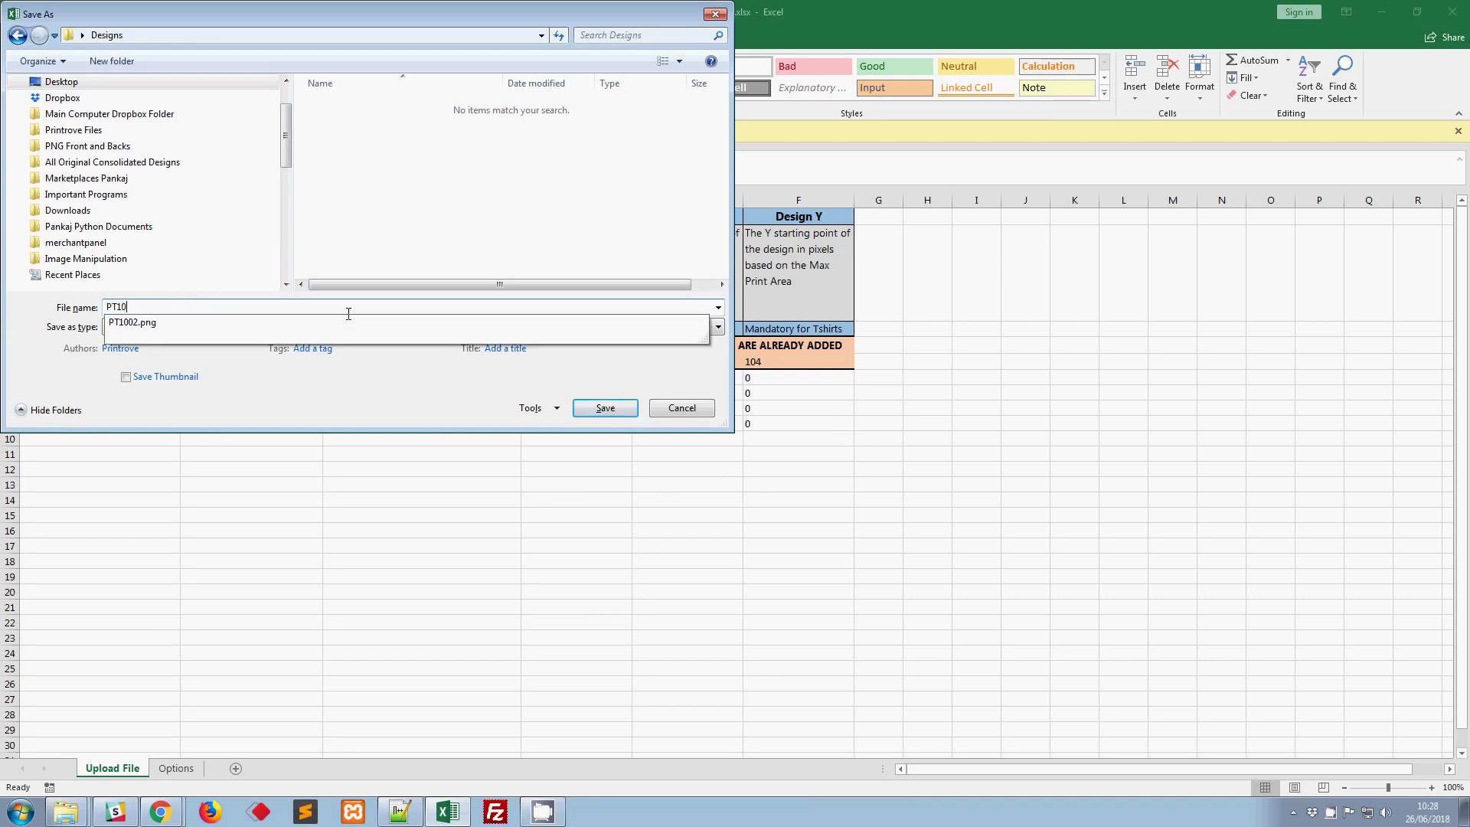
pyautogui.write('02 White')
pyautogui.press('Return')
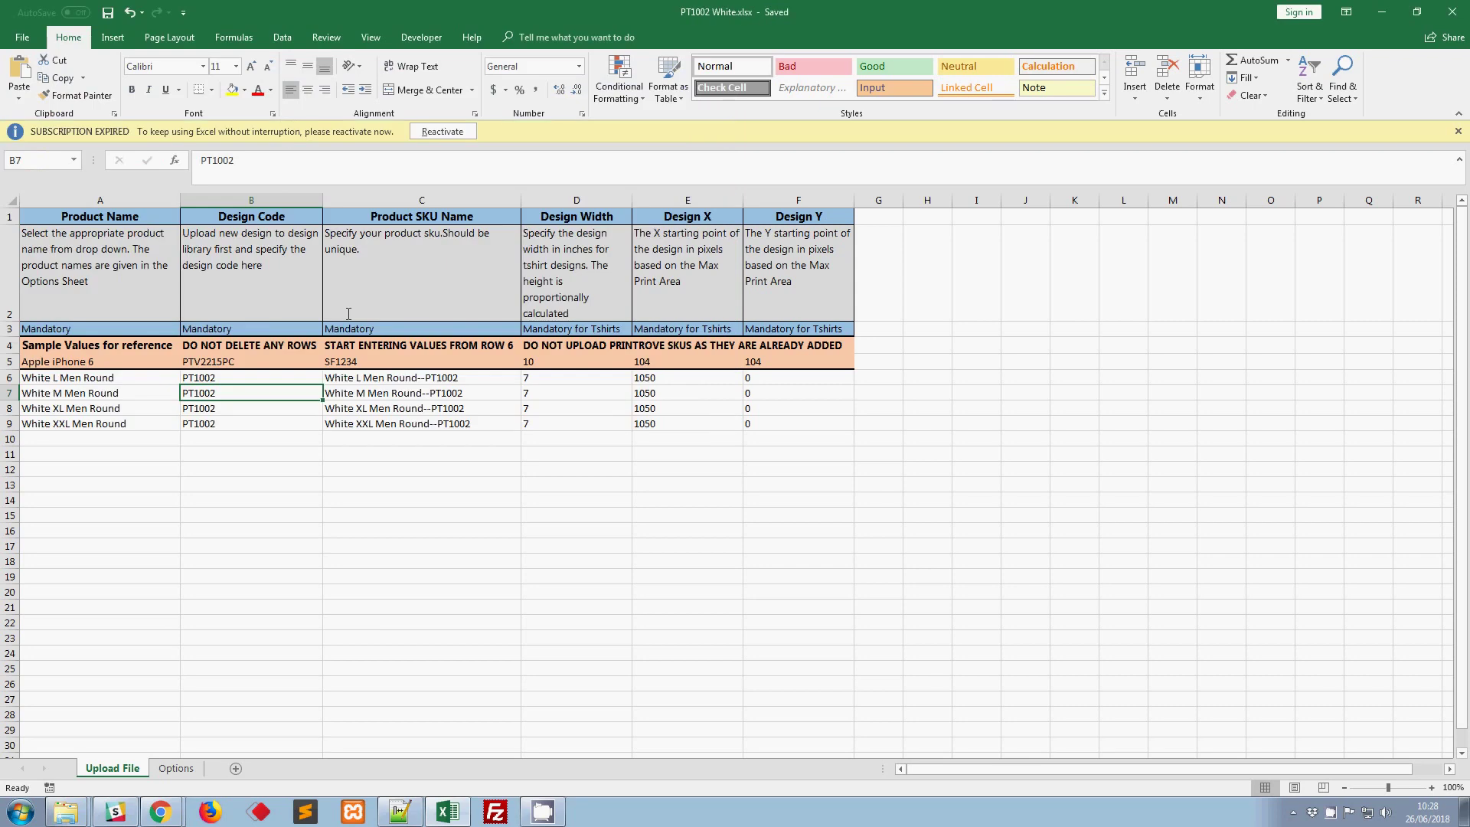
# Upload PT1002 White.xlsx on Printrove's Bulk Add SKU tab and submit it.
pyautogui.hotkey('alt', 'Tab')
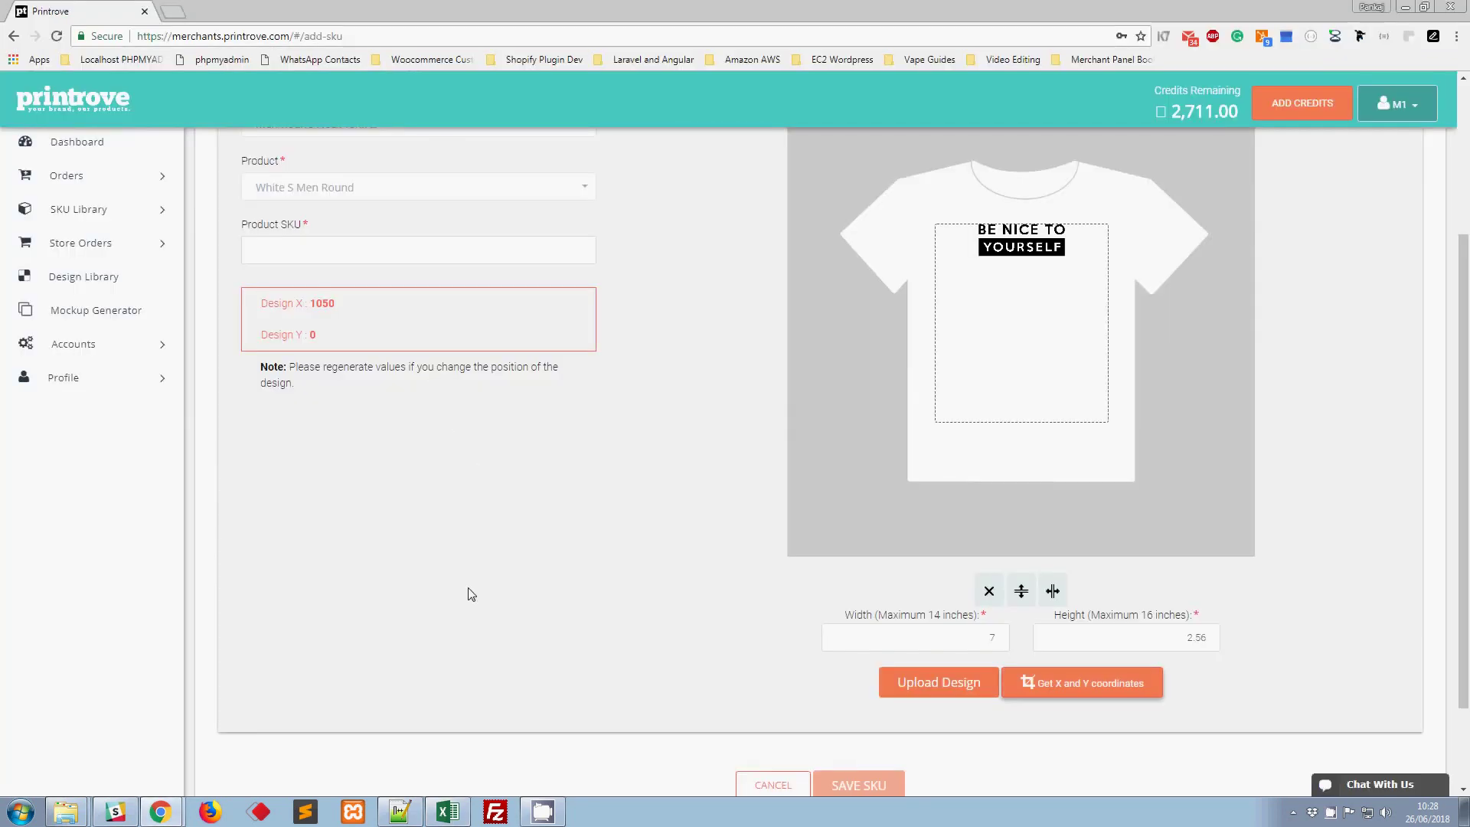
pyautogui.scroll(3, 471, 595)
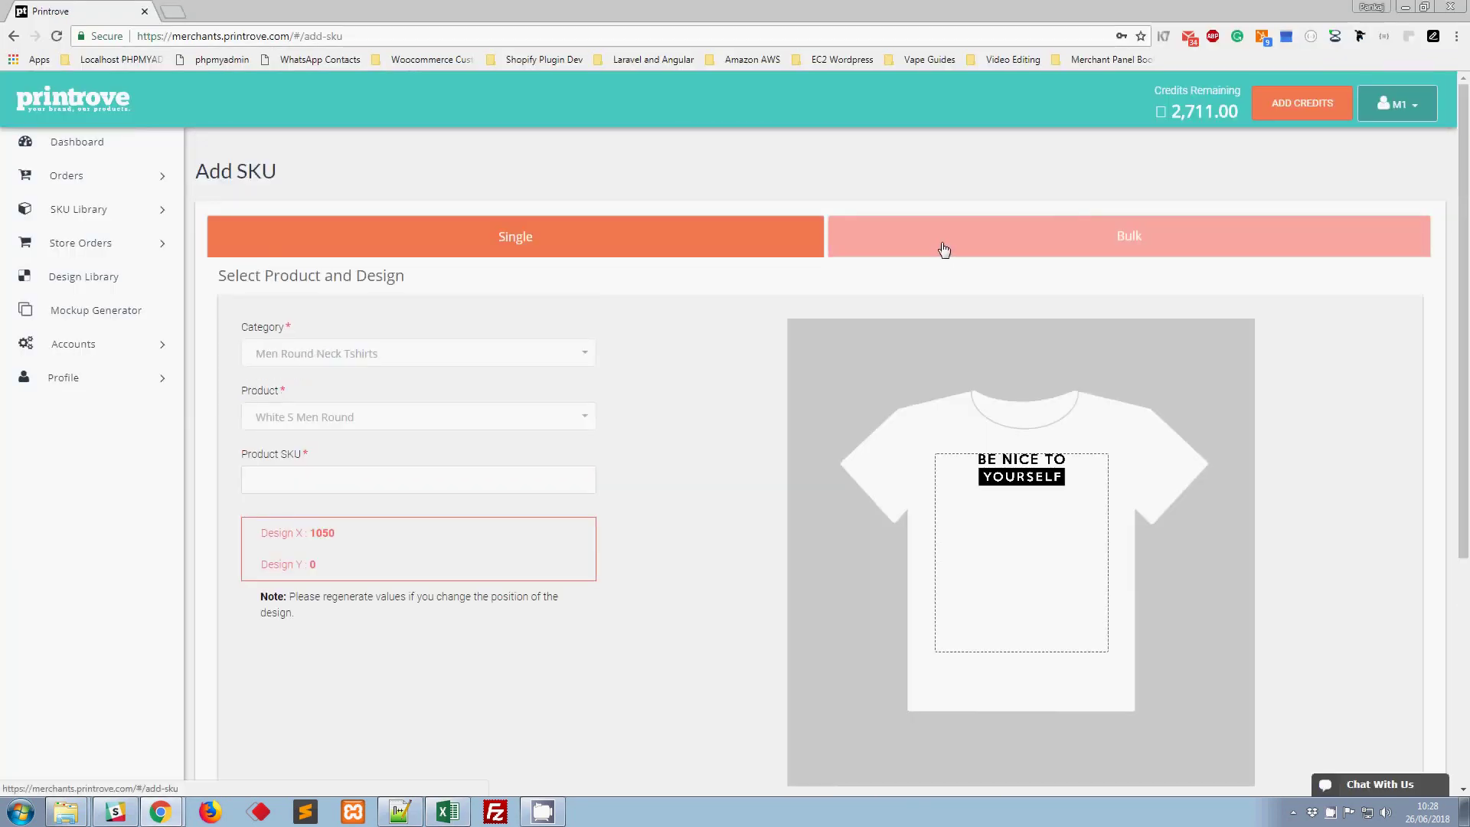
pyautogui.click(944, 248)
pyautogui.click(753, 333)
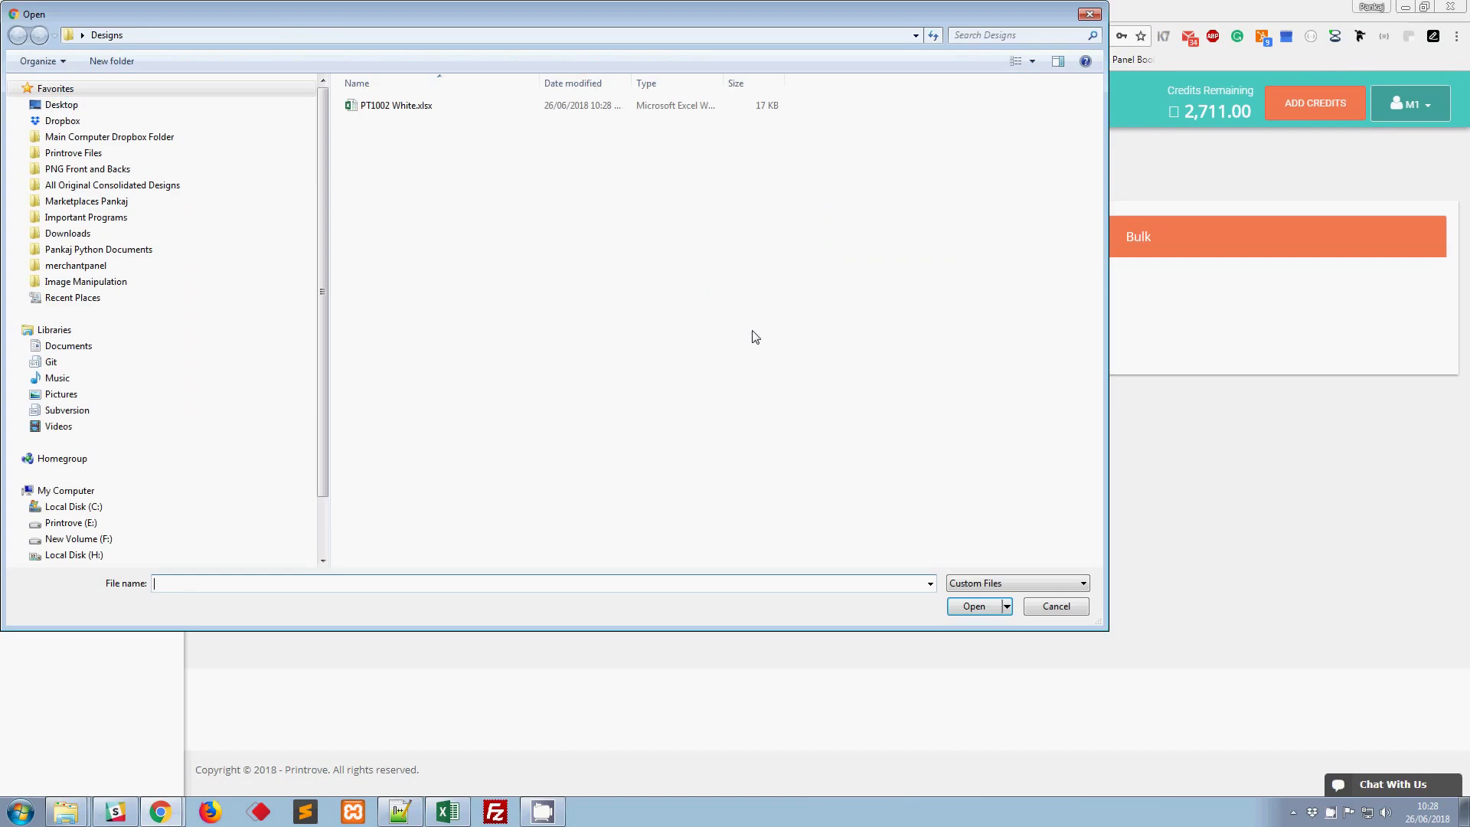
pyautogui.click(410, 107)
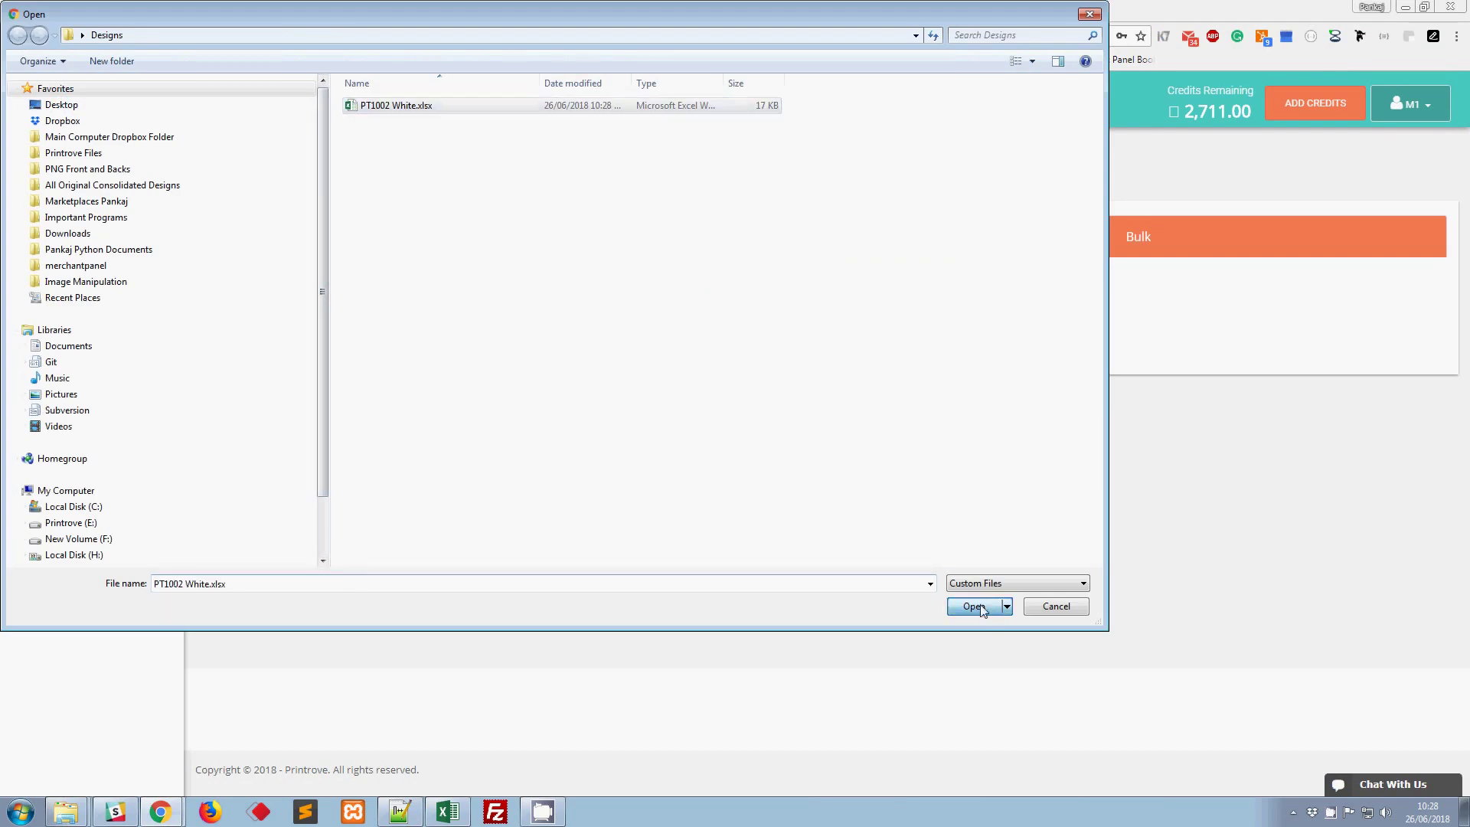
pyautogui.click(975, 606)
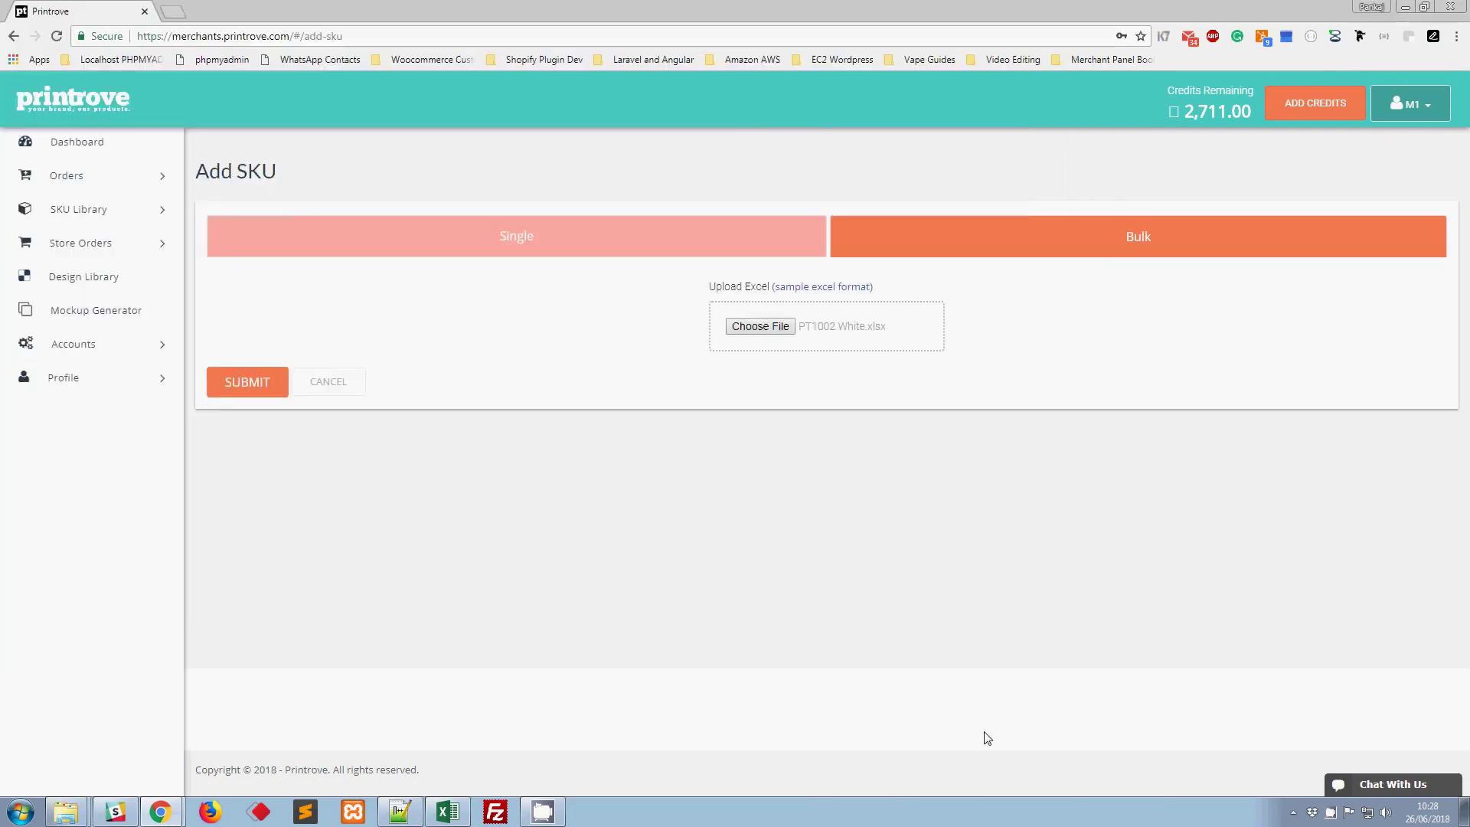
pyautogui.click(267, 396)
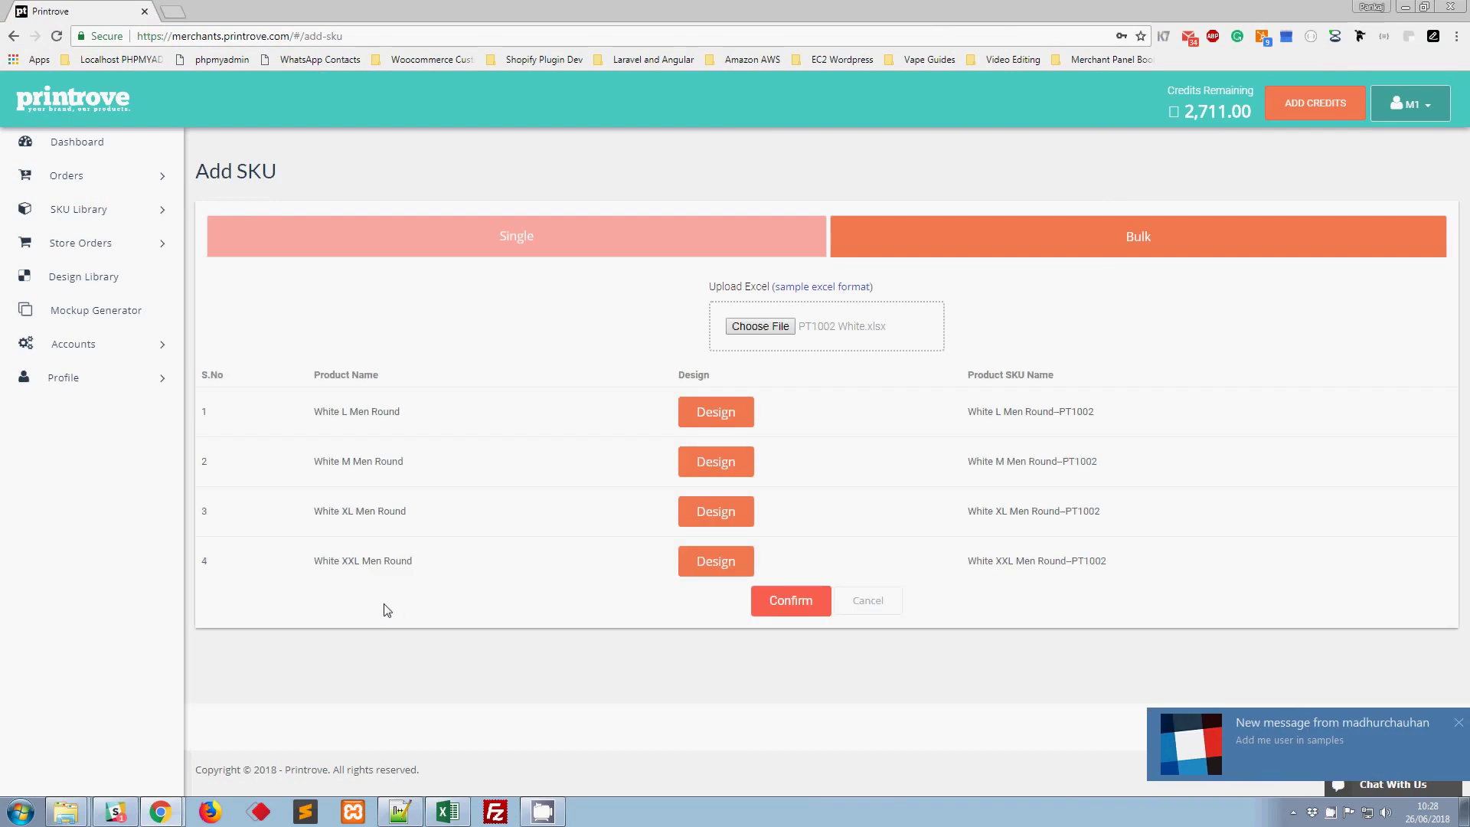
pyautogui.click(1459, 723)
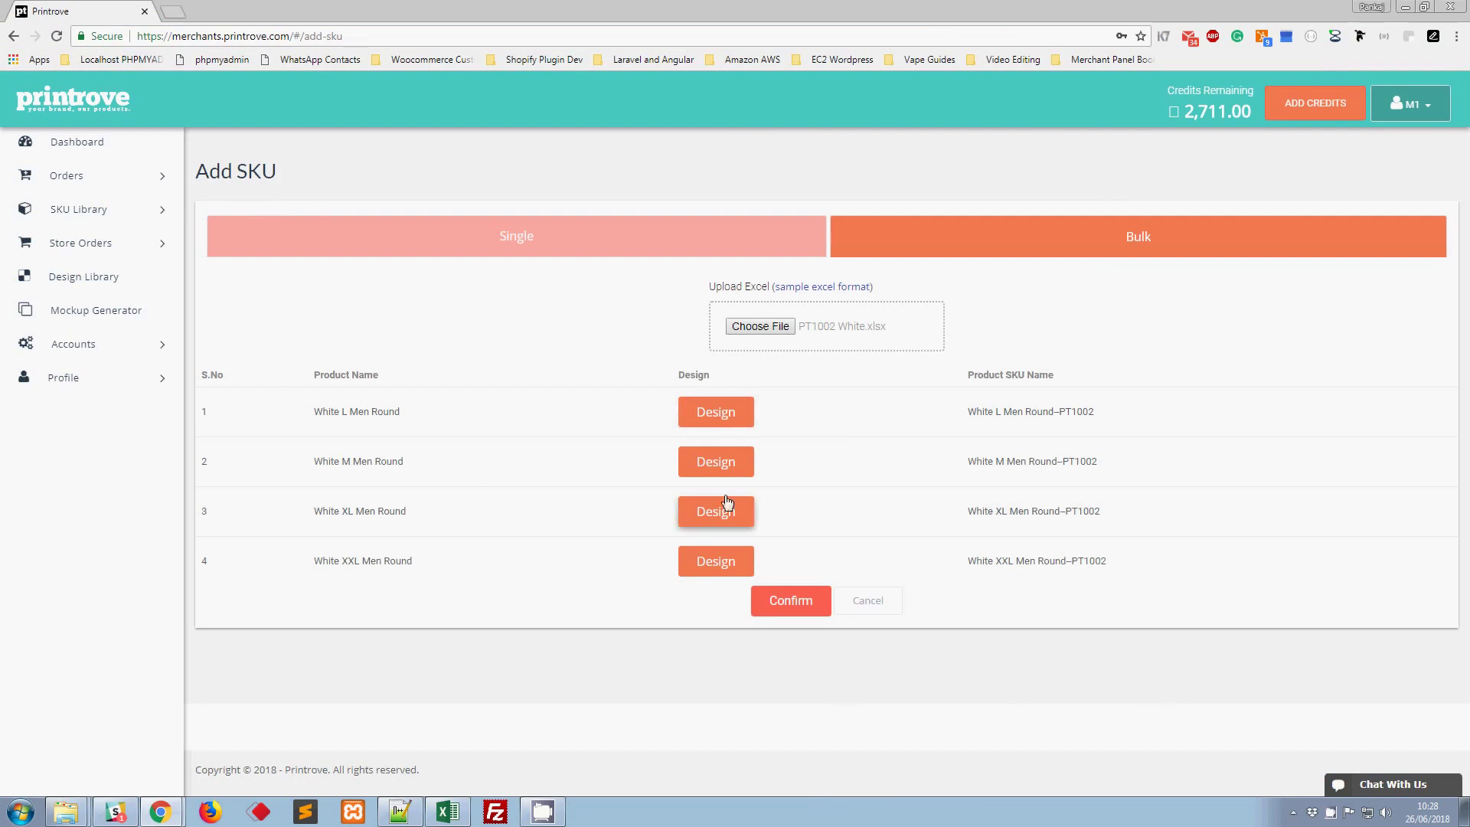
pyautogui.click(721, 416)
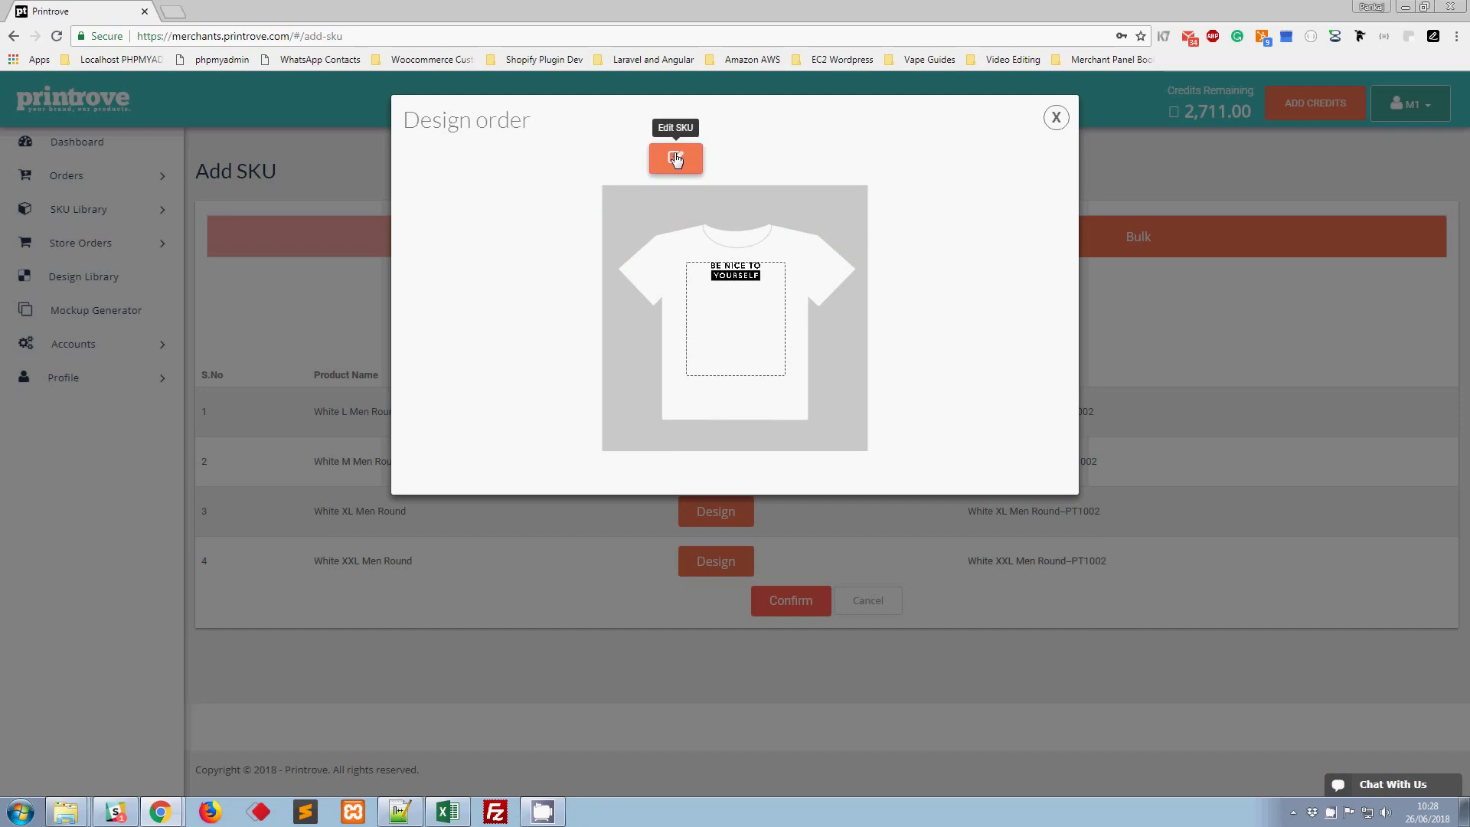
pyautogui.click(675, 158)
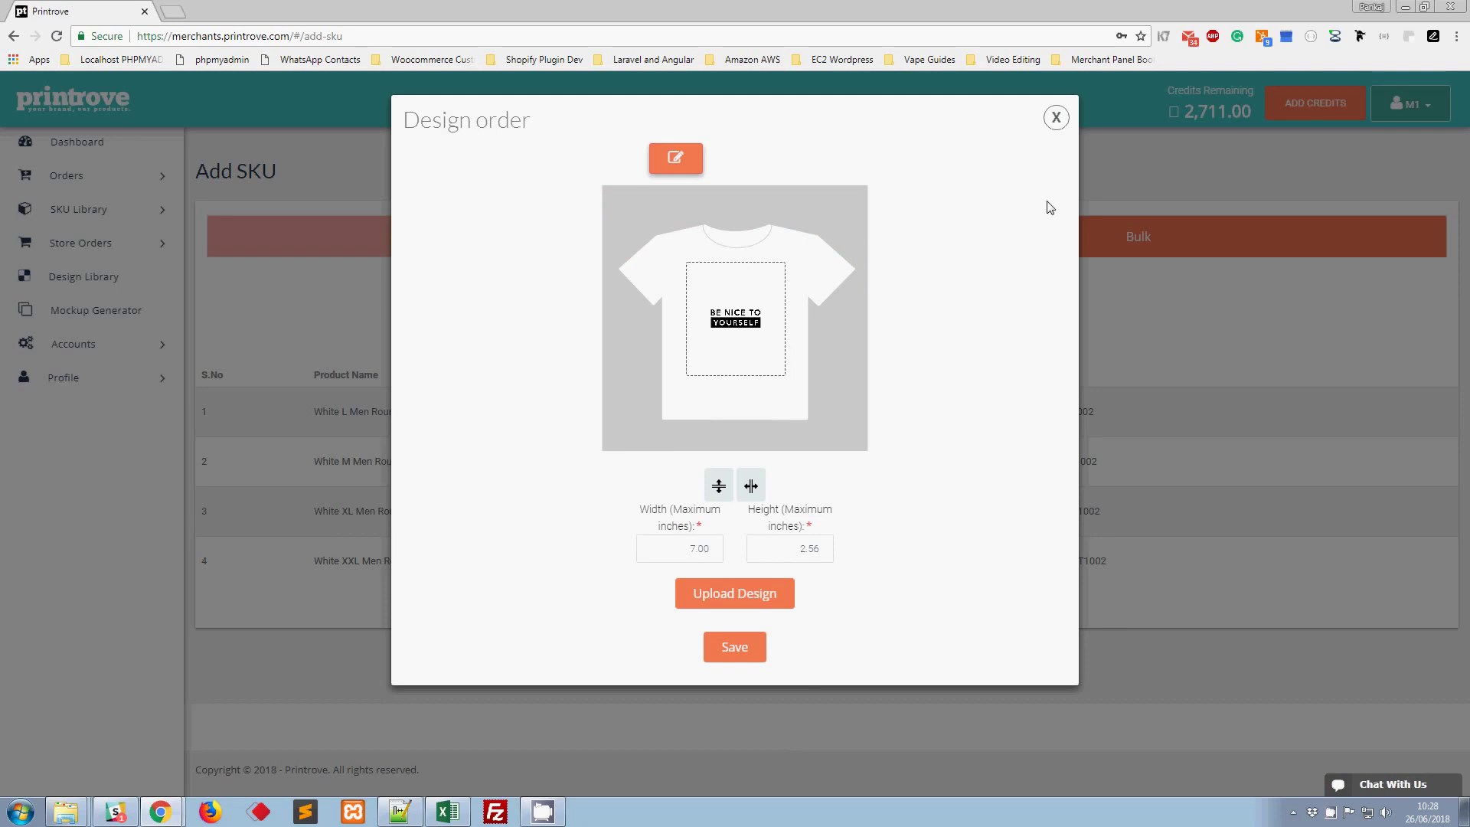
pyautogui.click(1055, 117)
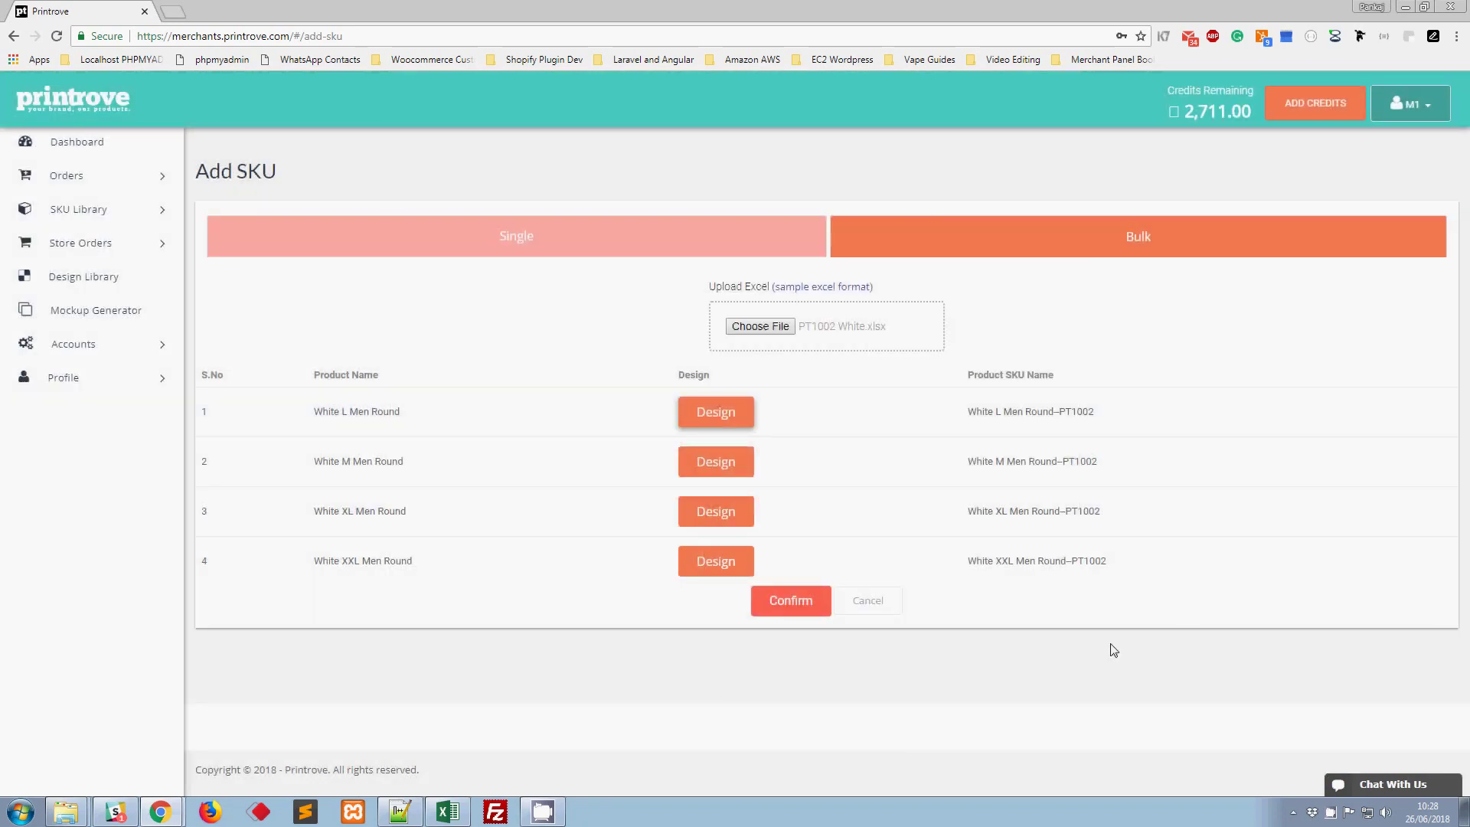
pyautogui.click(806, 613)
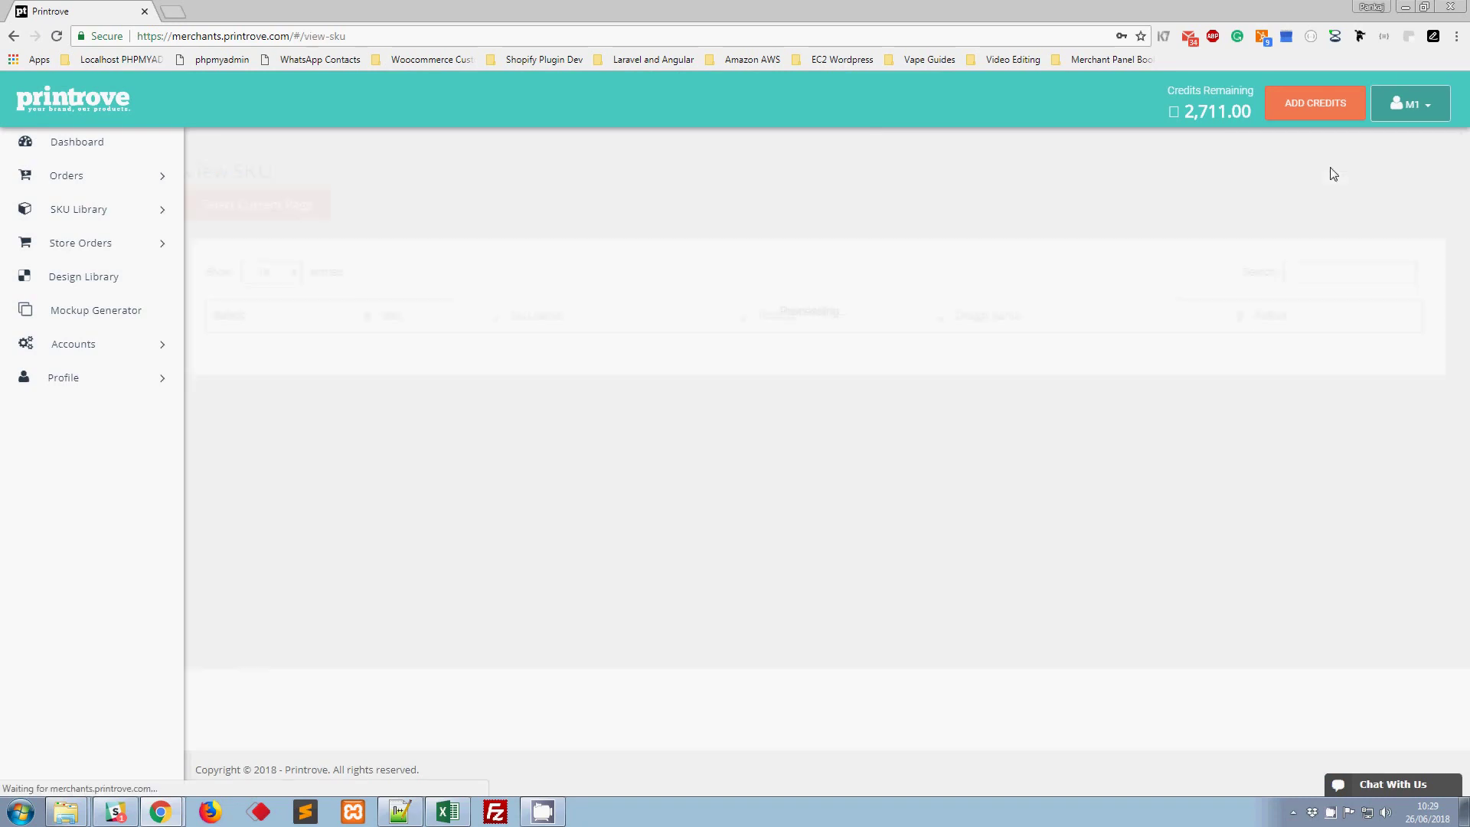